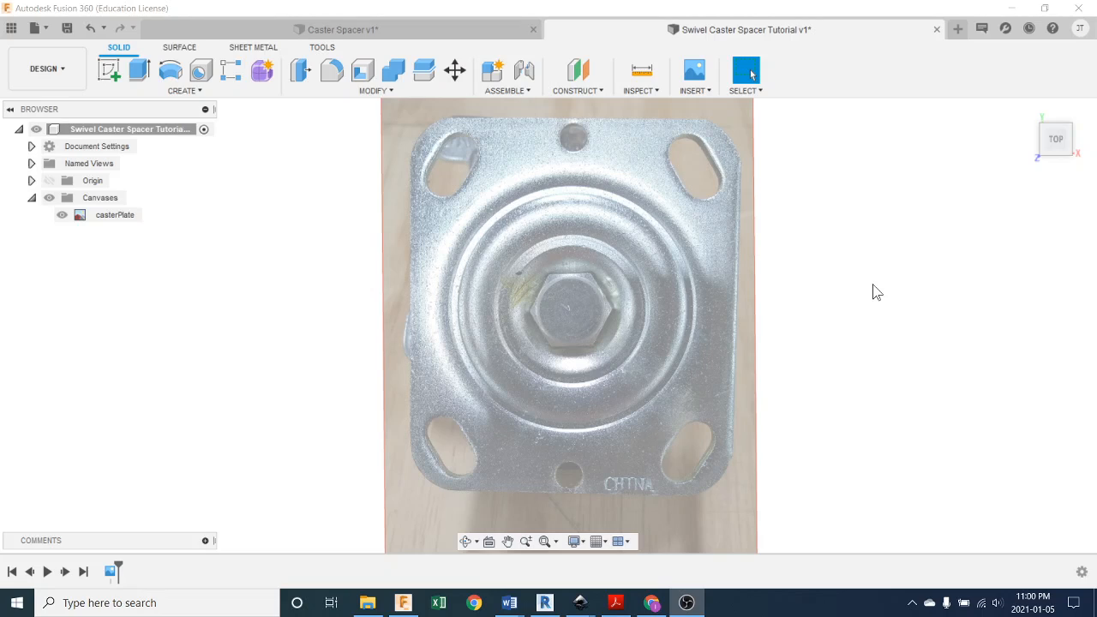
# Start a new sketch on the horizontal plane that carries the caster plate image
pyautogui.scroll(-1, 851, 300)
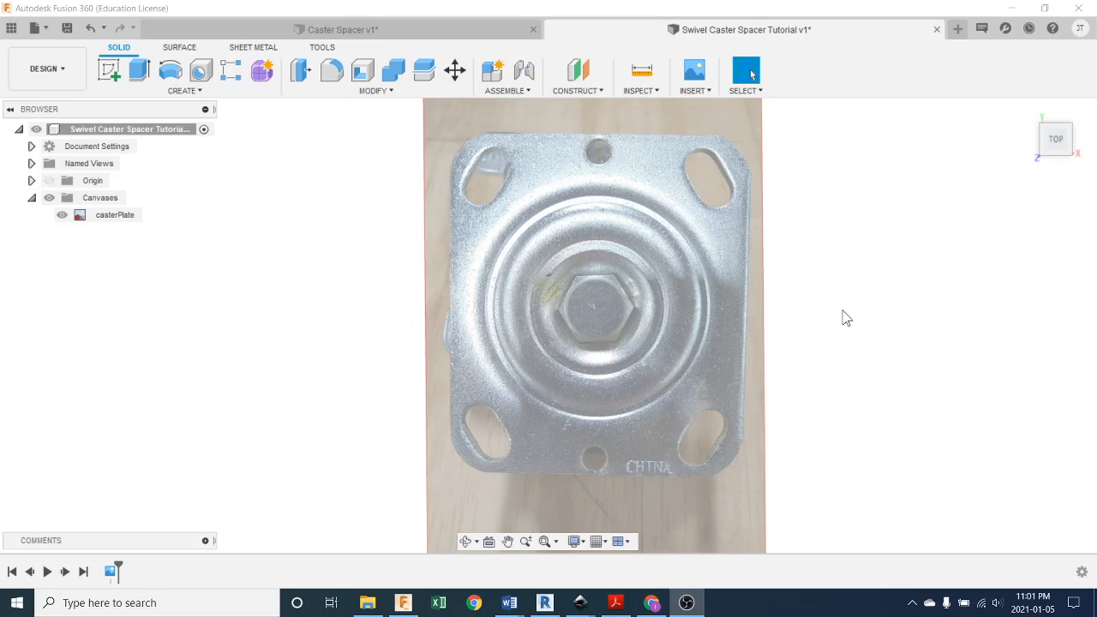
pyautogui.scroll(1, 828, 316)
pyautogui.scroll(1, 815, 343)
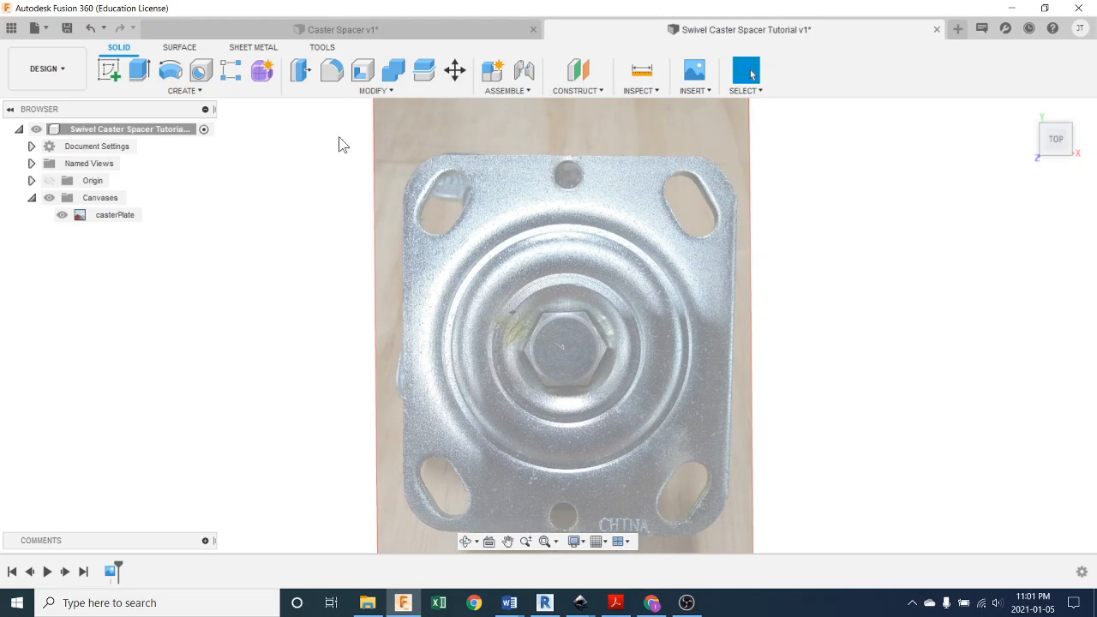
pyautogui.click(109, 74)
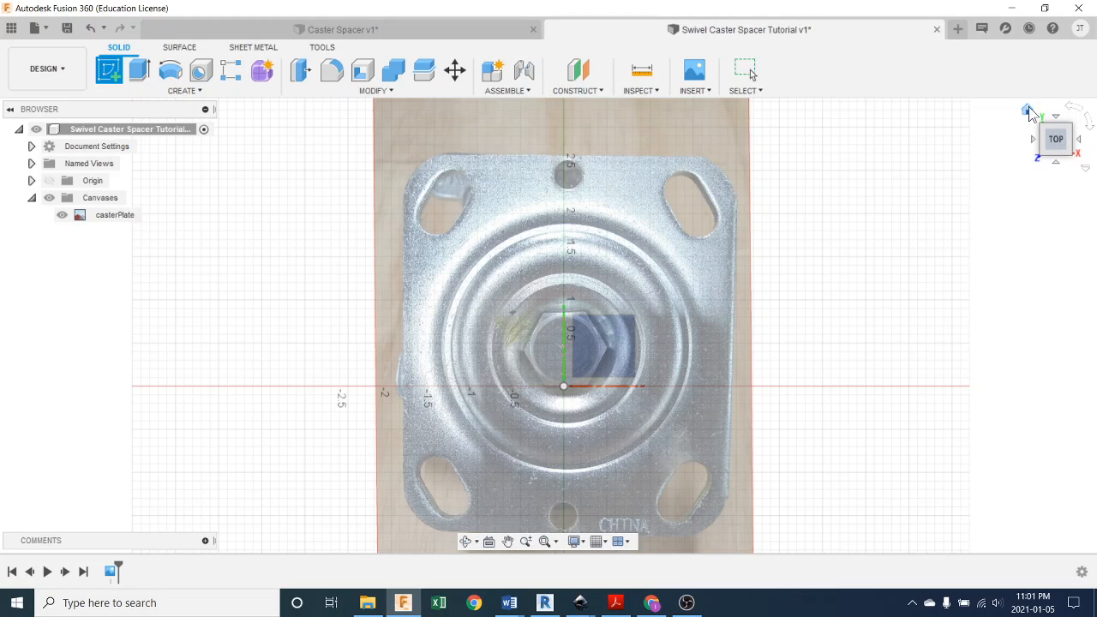
pyautogui.click(1027, 111)
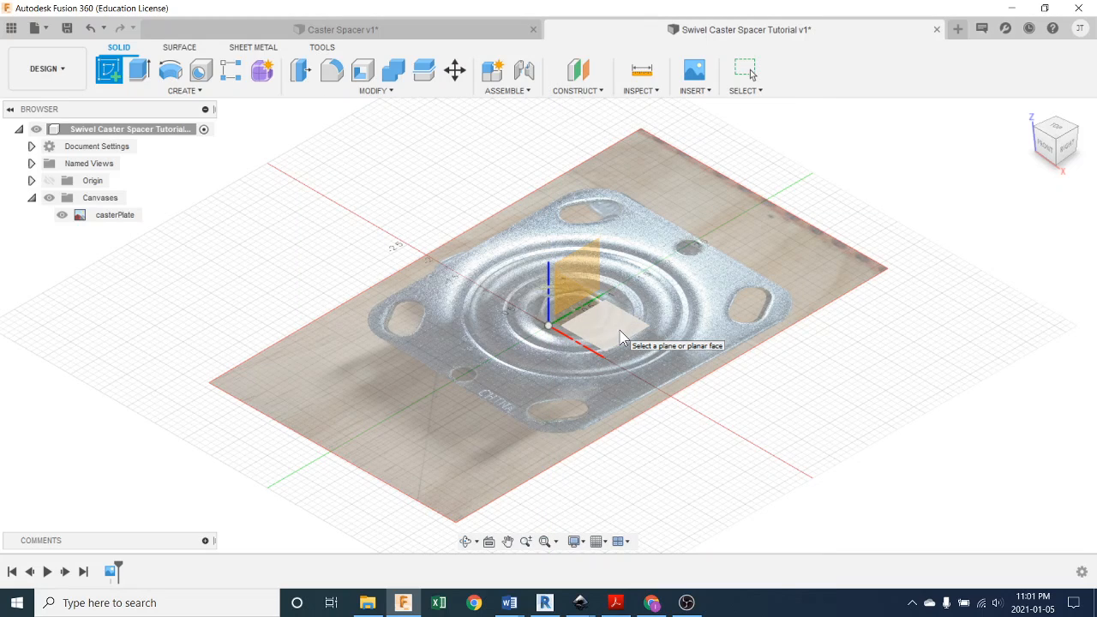
pyautogui.click(620, 335)
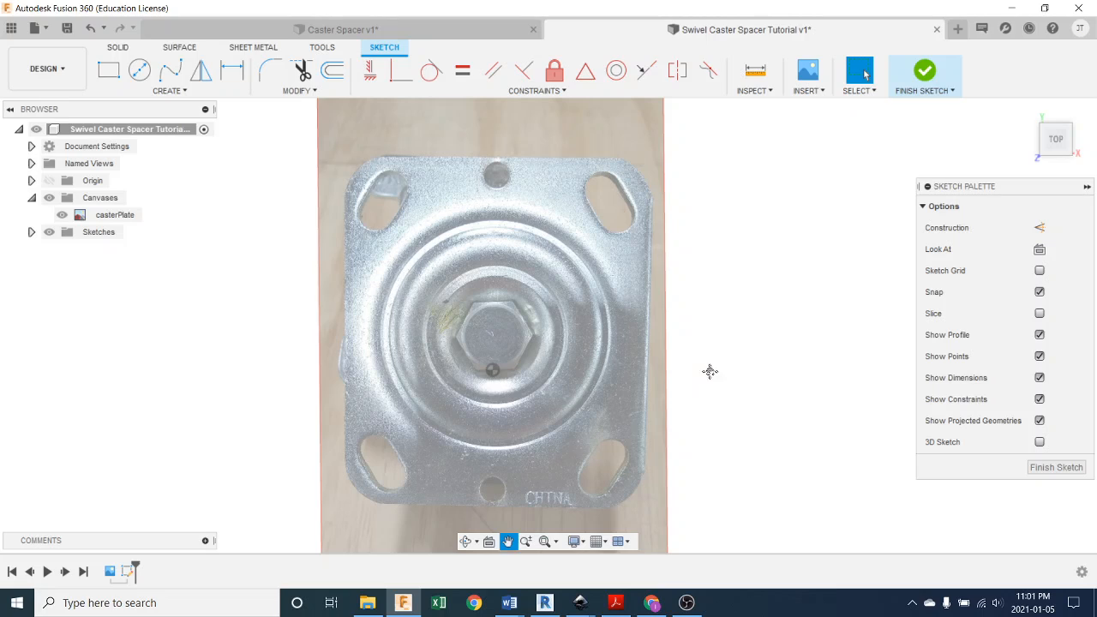
# Draw a vertical line from the bolt's centre to just past the plate's lower edge, and delete the stray short segment at its end
pyautogui.moveTo(710, 370); pyautogui.dragTo(794, 363, button='middle')
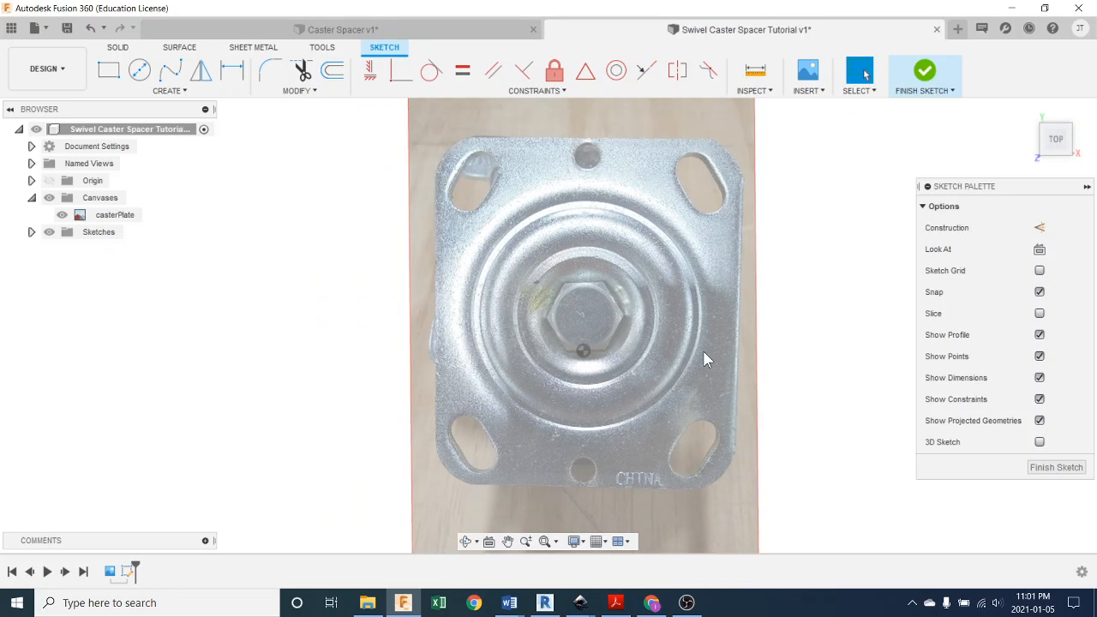
pyautogui.scroll(3, 706, 351)
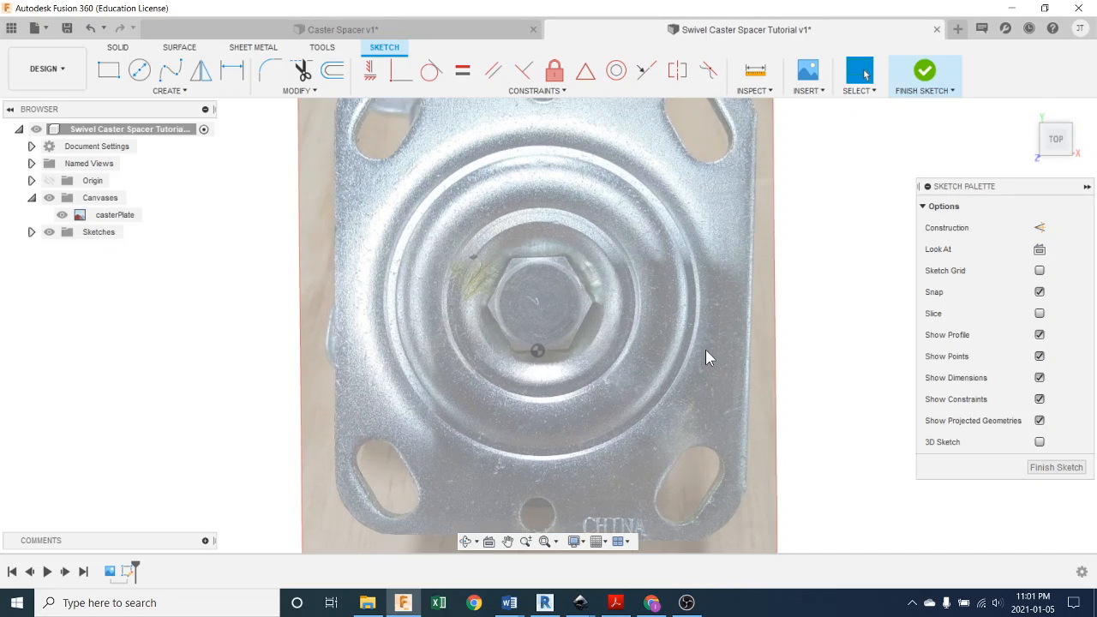
pyautogui.press('l')
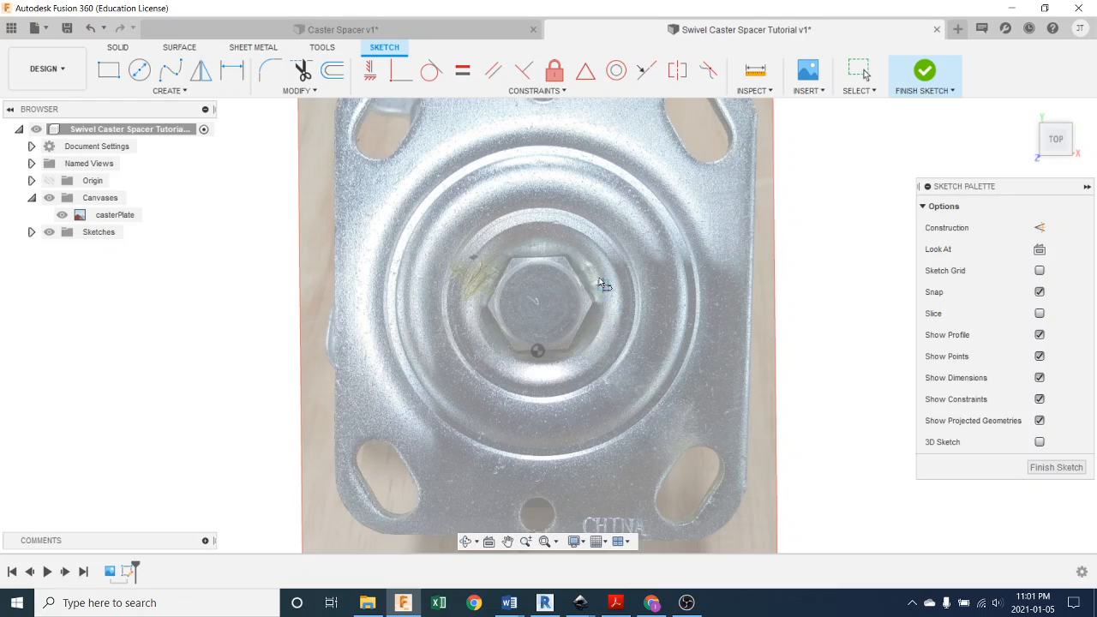
pyautogui.click(185, 92)
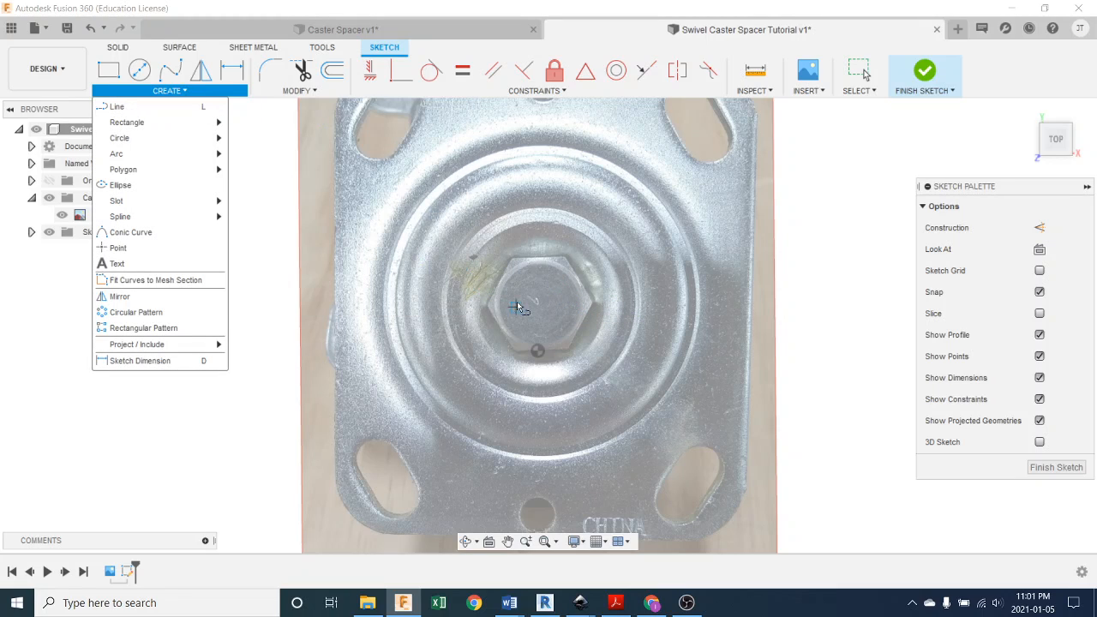
pyautogui.scroll(5, 538, 301)
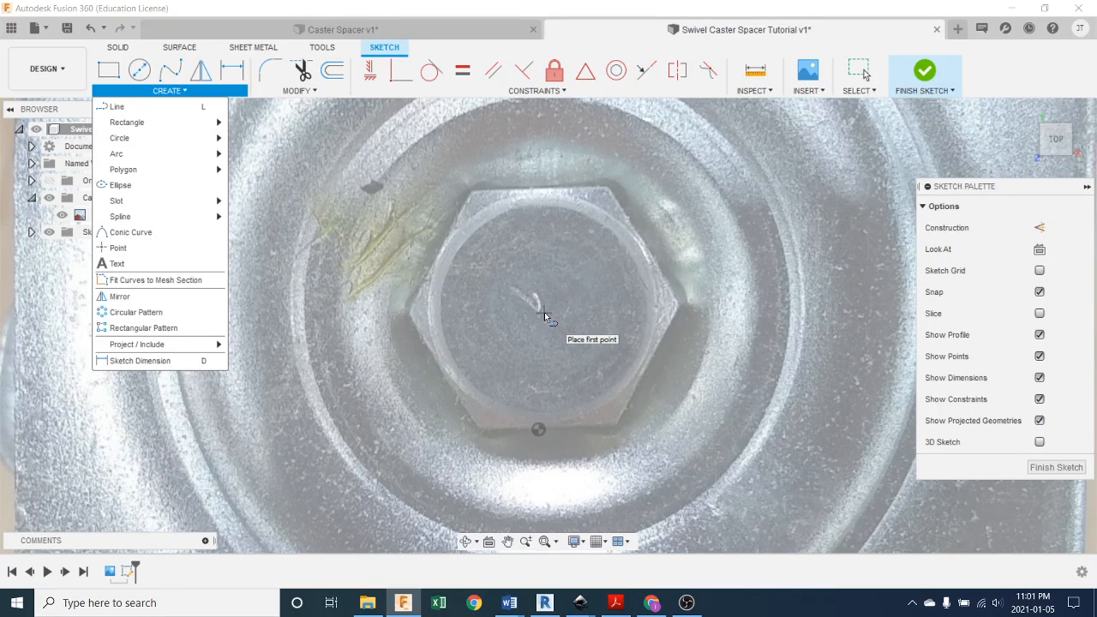
pyautogui.click(546, 309)
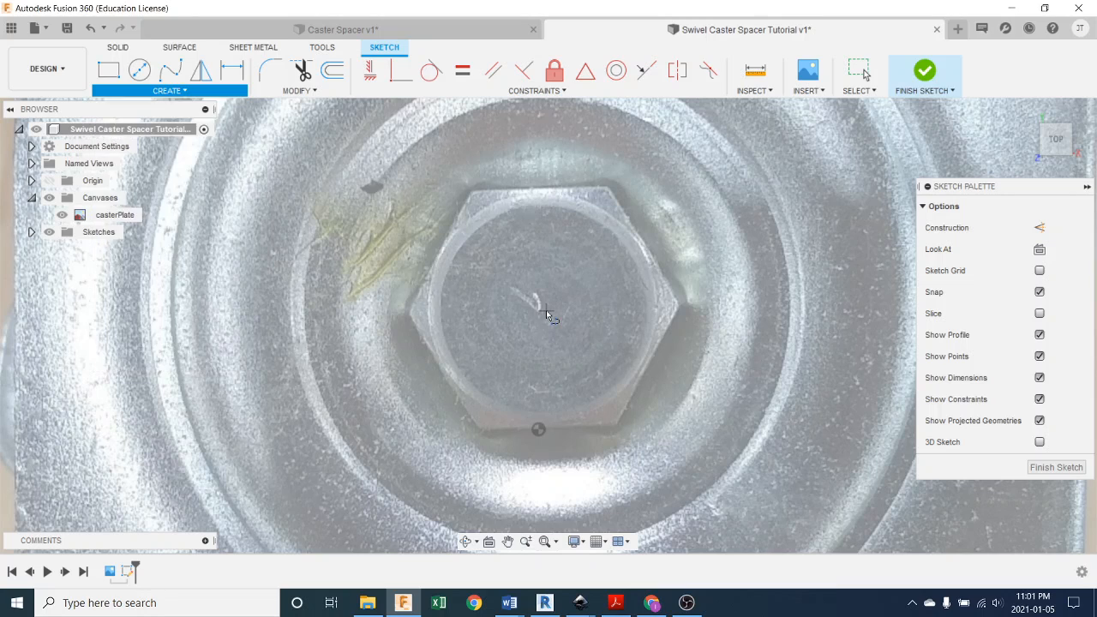
pyautogui.scroll(-5, 675, 377)
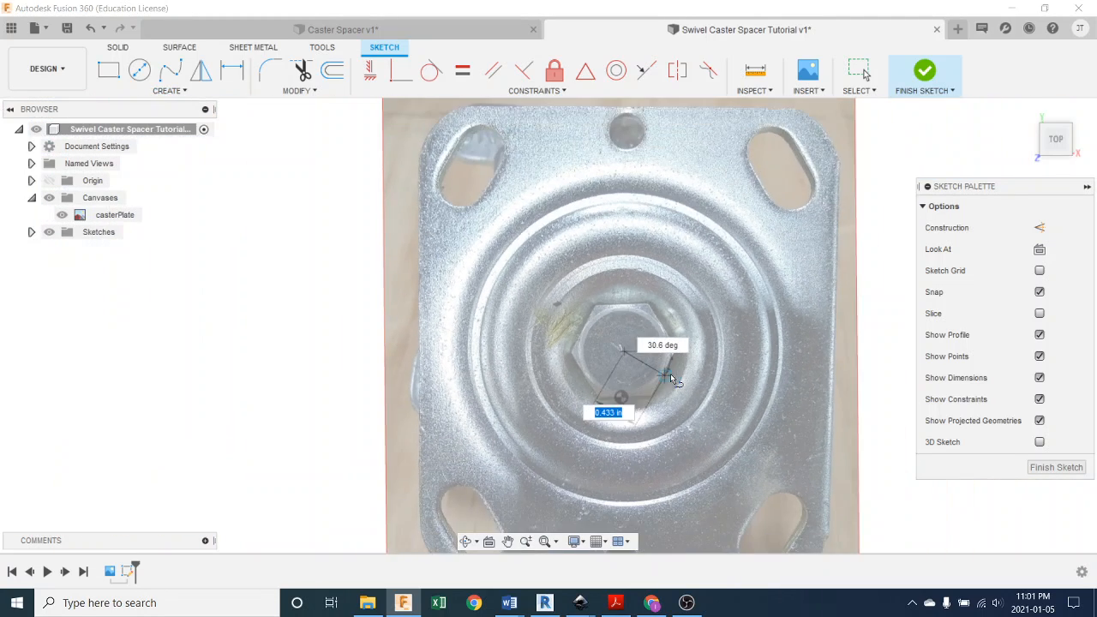
pyautogui.moveTo(703, 454); pyautogui.dragTo(691, 354, button='middle')
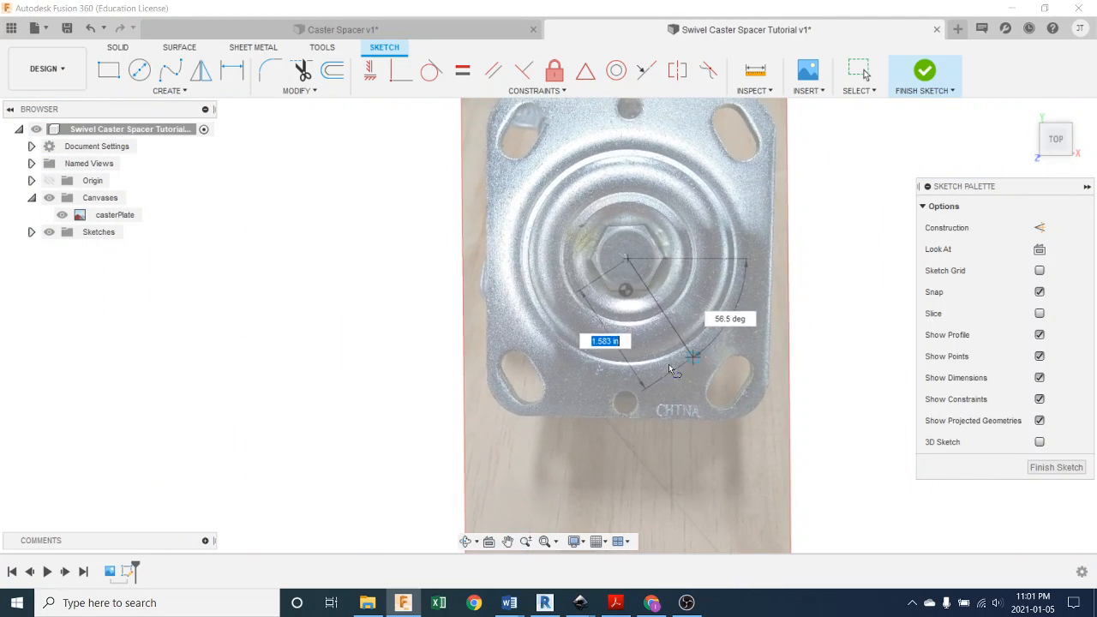
pyautogui.click(627, 441)
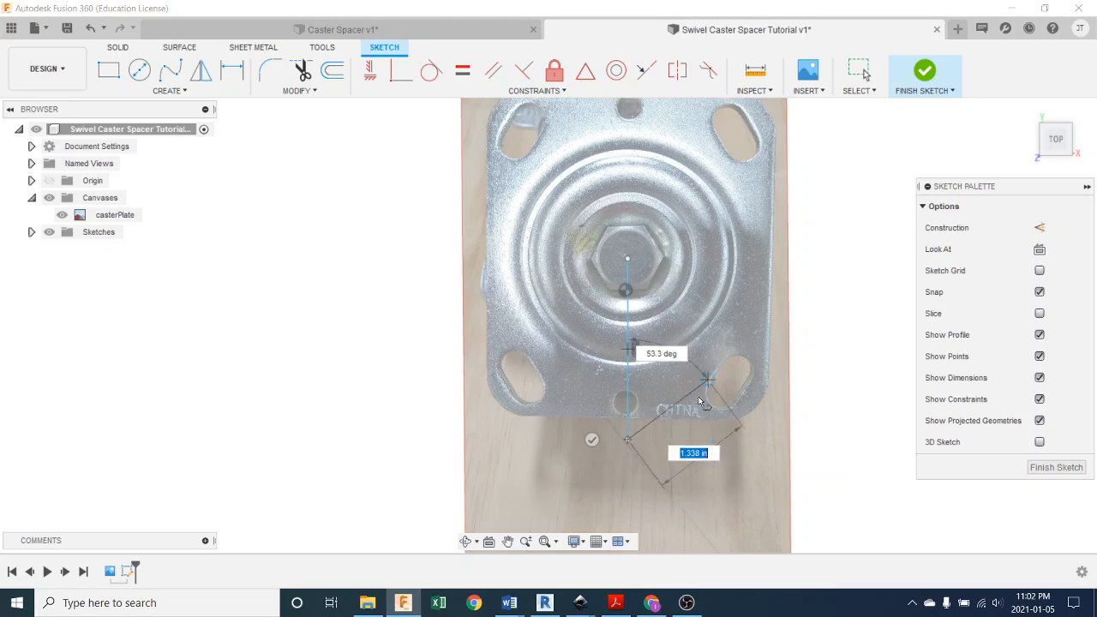
pyautogui.press('Return')
pyautogui.press('Escape')
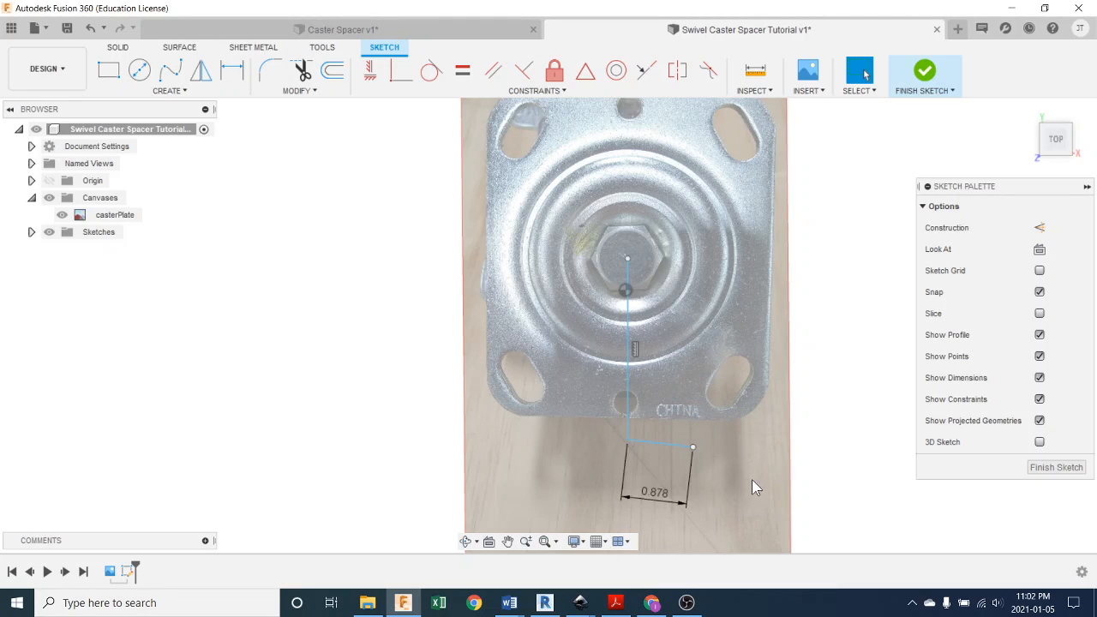
pyautogui.click(668, 443)
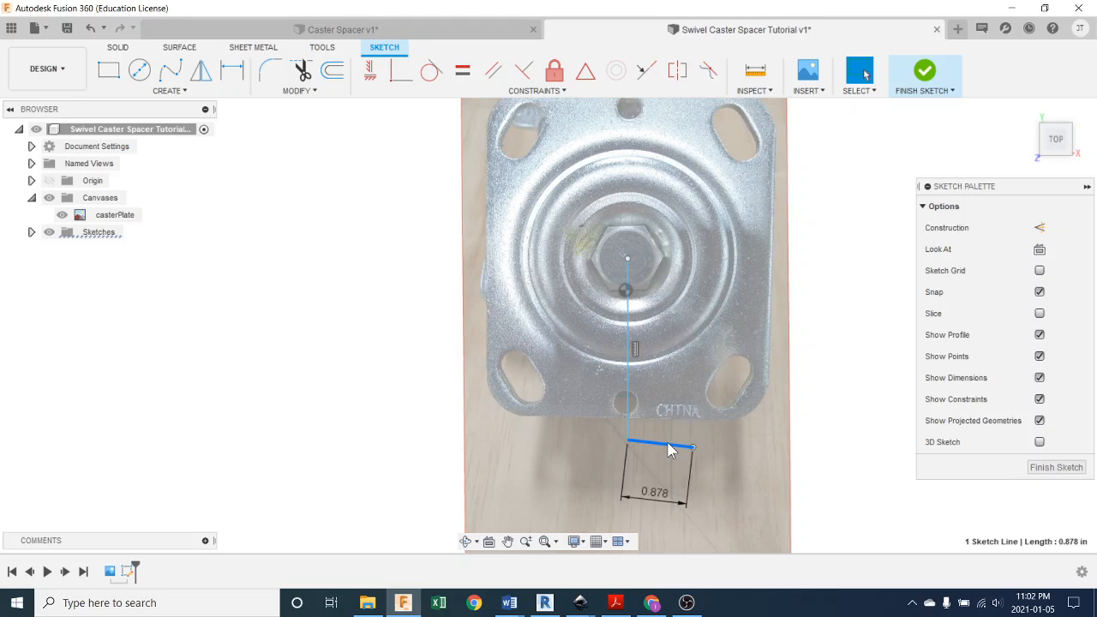
pyautogui.press('Delete')
# Draw a second vertical line from the bolt's centre up to just beyond the plate's upper edge
pyautogui.moveTo(672, 349); pyautogui.dragTo(663, 444, button='middle')
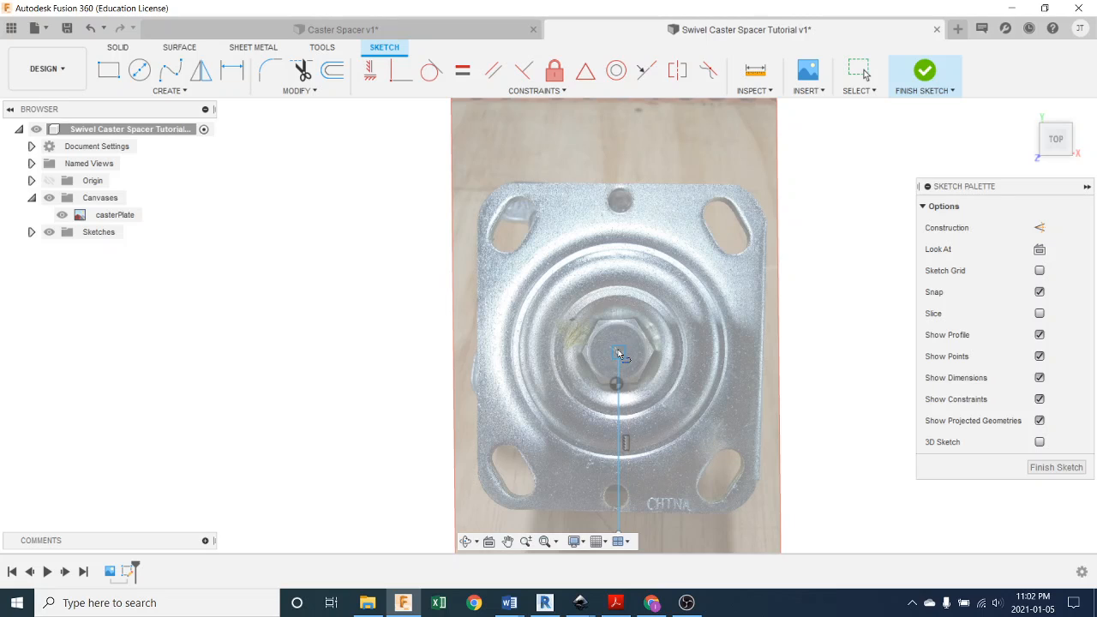
pyautogui.scroll(1, 619, 353)
pyautogui.scroll(1, 619, 351)
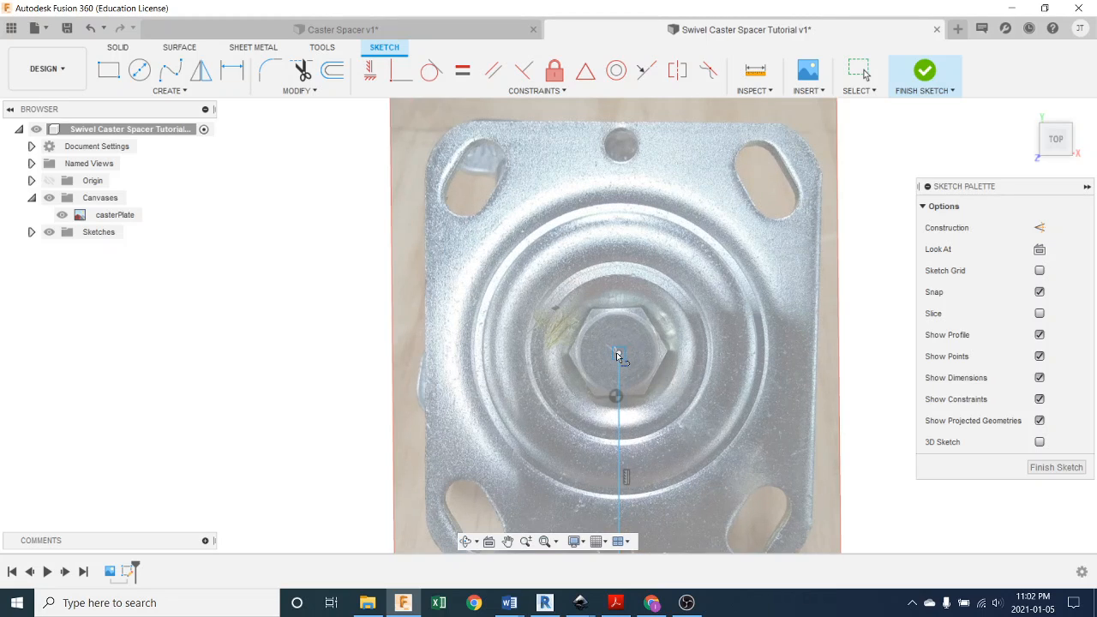
pyautogui.click(618, 353)
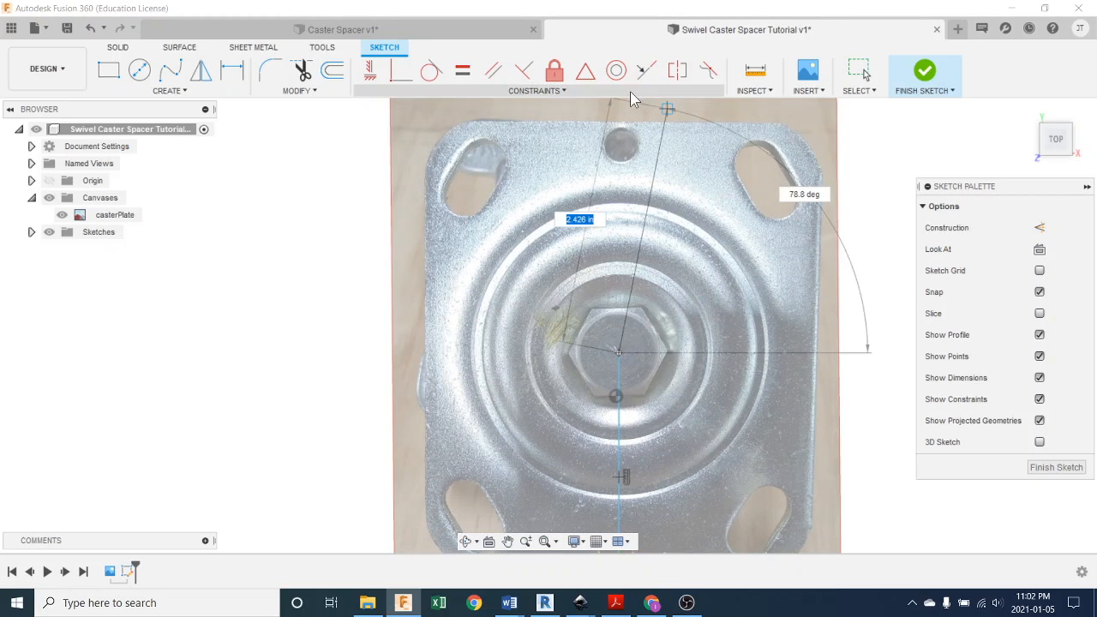
pyautogui.click(620, 105)
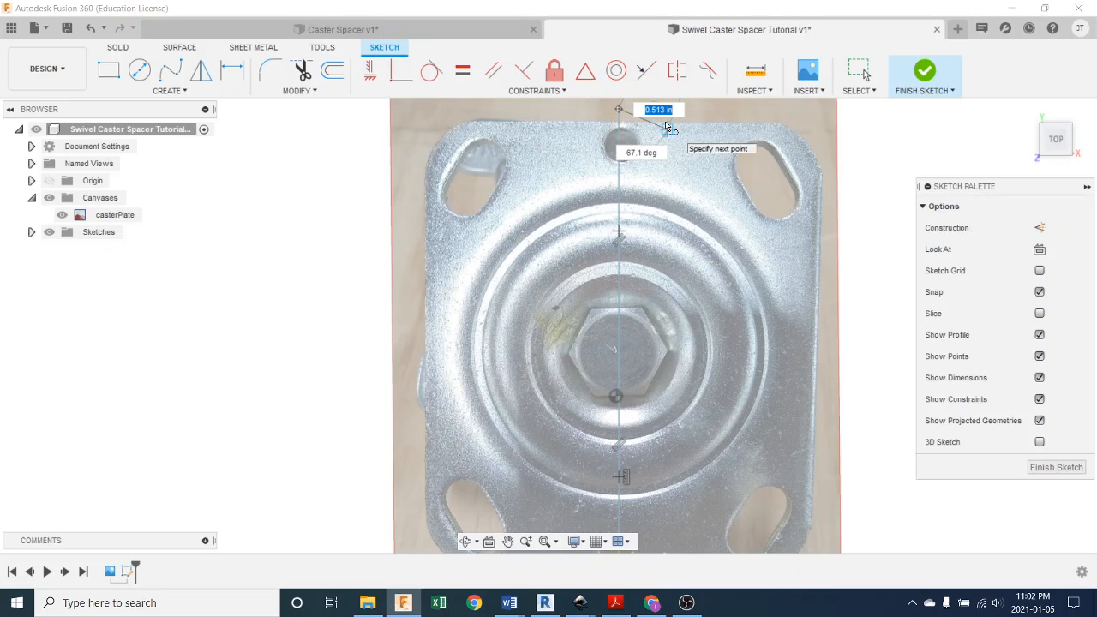
pyautogui.press('Escape')
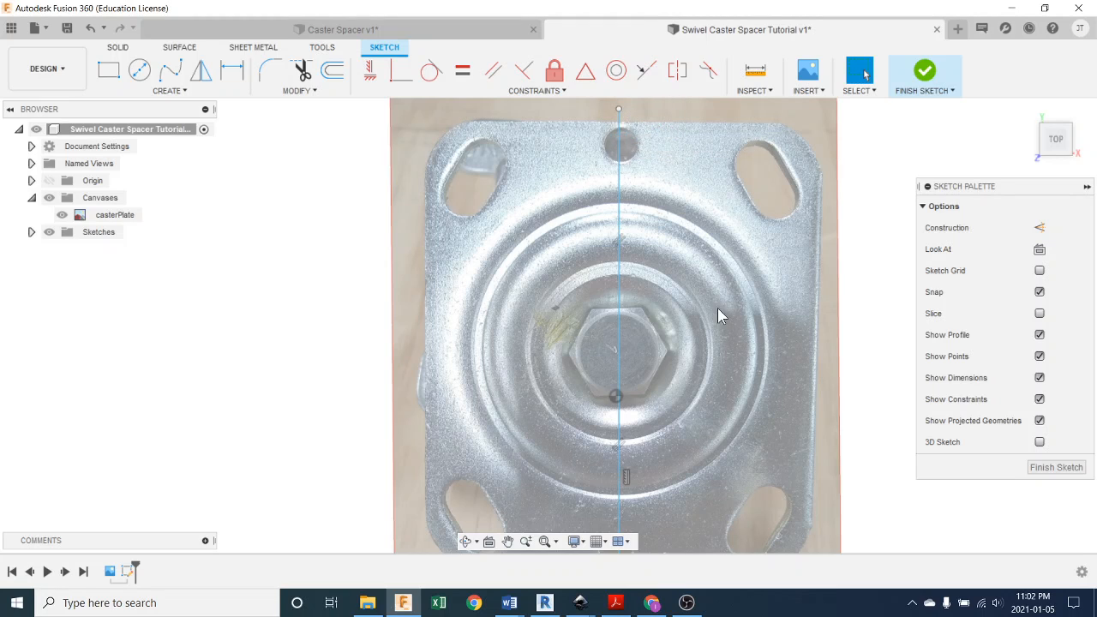
pyautogui.scroll(1, 713, 332)
pyautogui.scroll(-2, 715, 336)
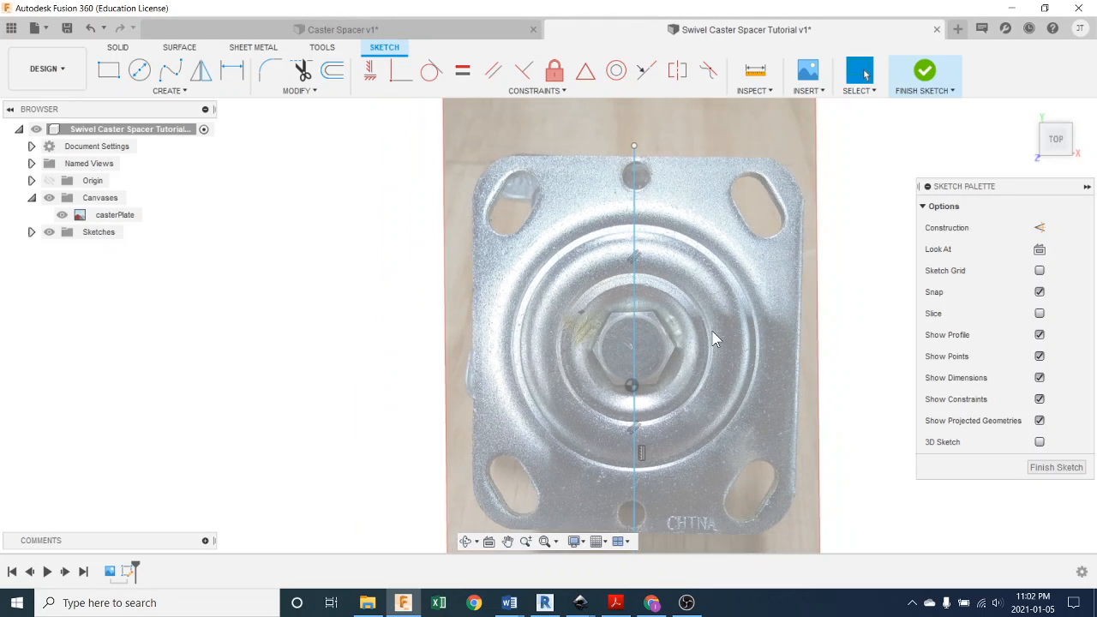
pyautogui.scroll(1, 715, 336)
pyautogui.scroll(-1, 700, 315)
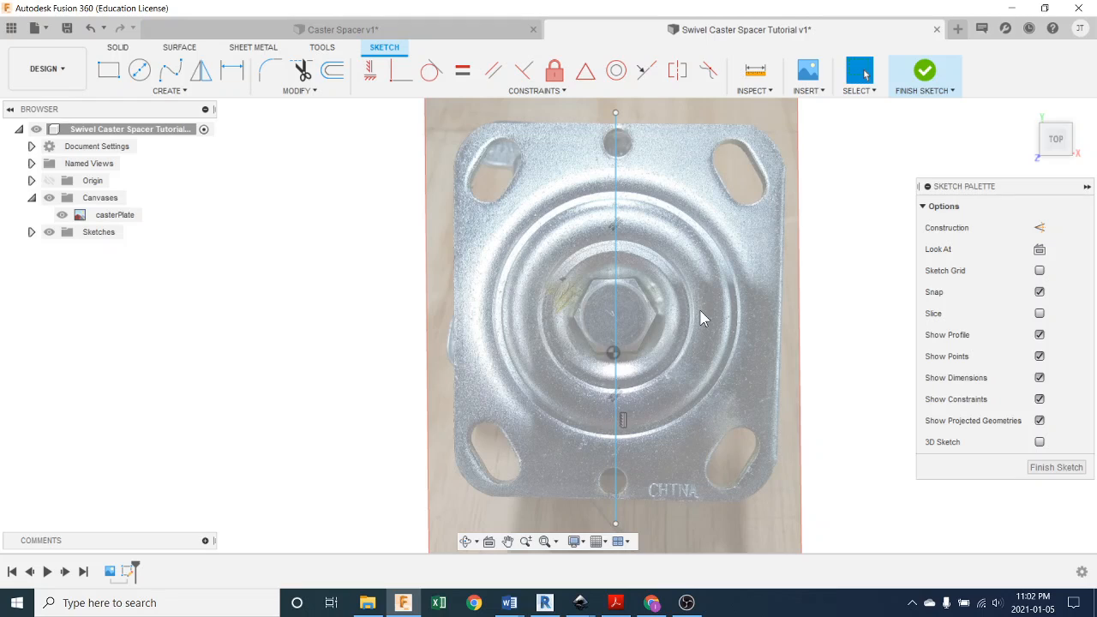
pyautogui.scroll(-1, 701, 318)
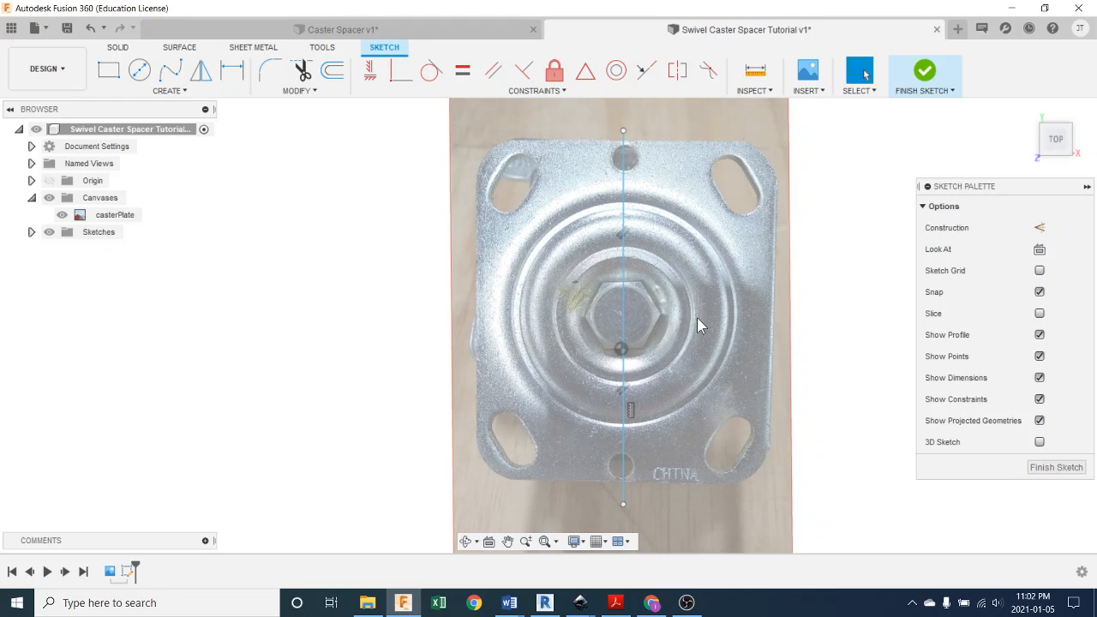
pyautogui.click(622, 347)
pyautogui.moveTo(742, 379); pyautogui.dragTo(693, 387, button='middle')
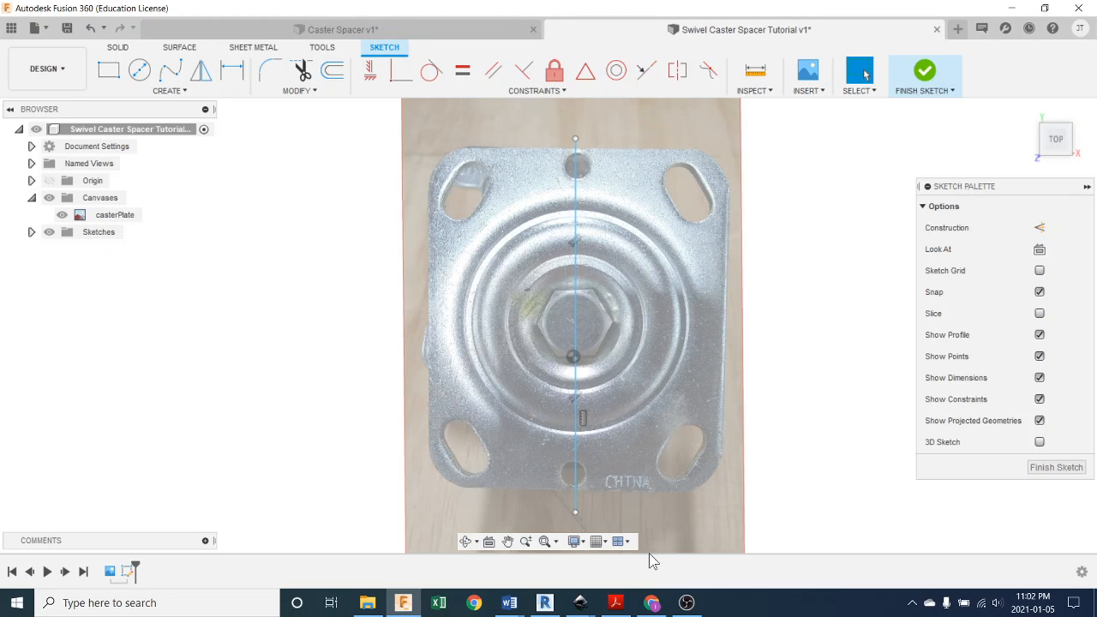
# Switch to Caster Pics.pdf in Acrobat Reader and examine the ruler photo close up to read the caster plate's width
pyautogui.click(616, 603)
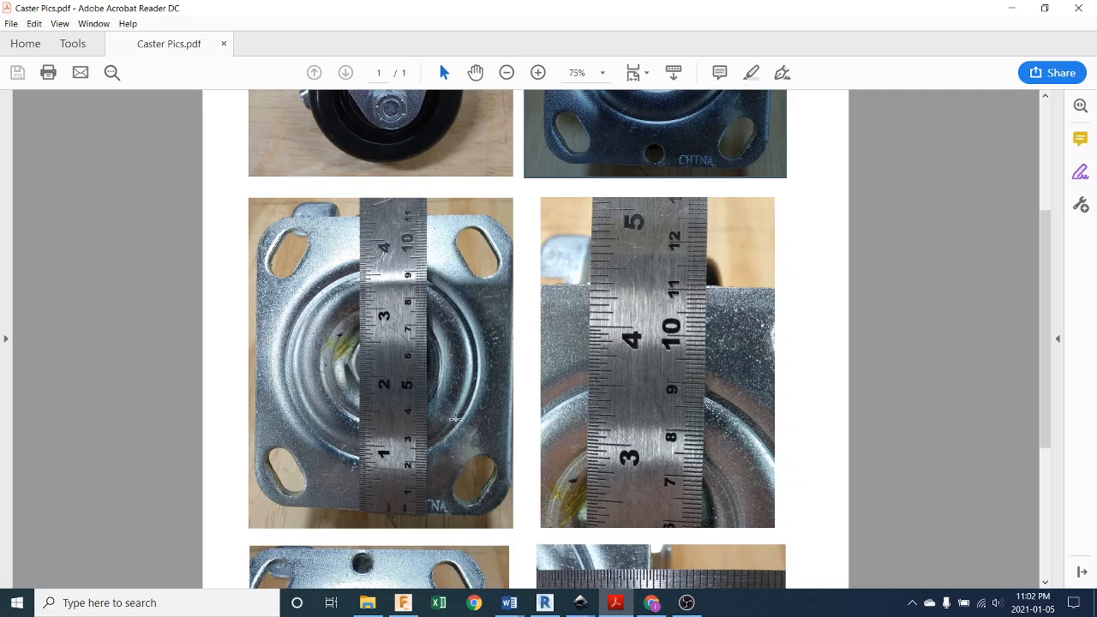
pyautogui.scroll(-4, 609, 388)
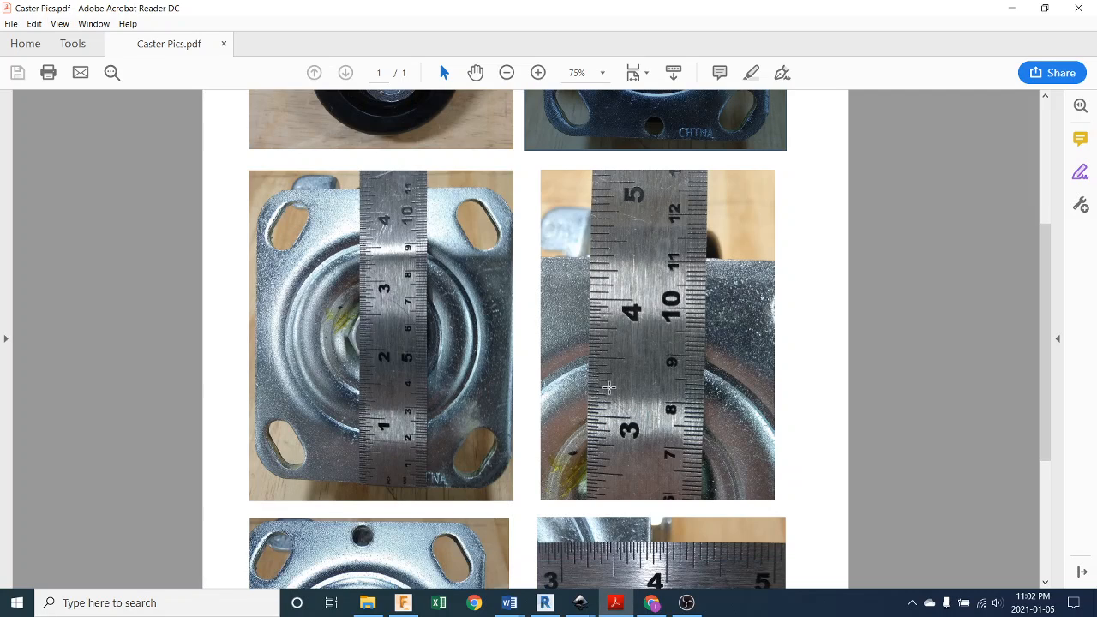
pyautogui.scroll(-4, 609, 392)
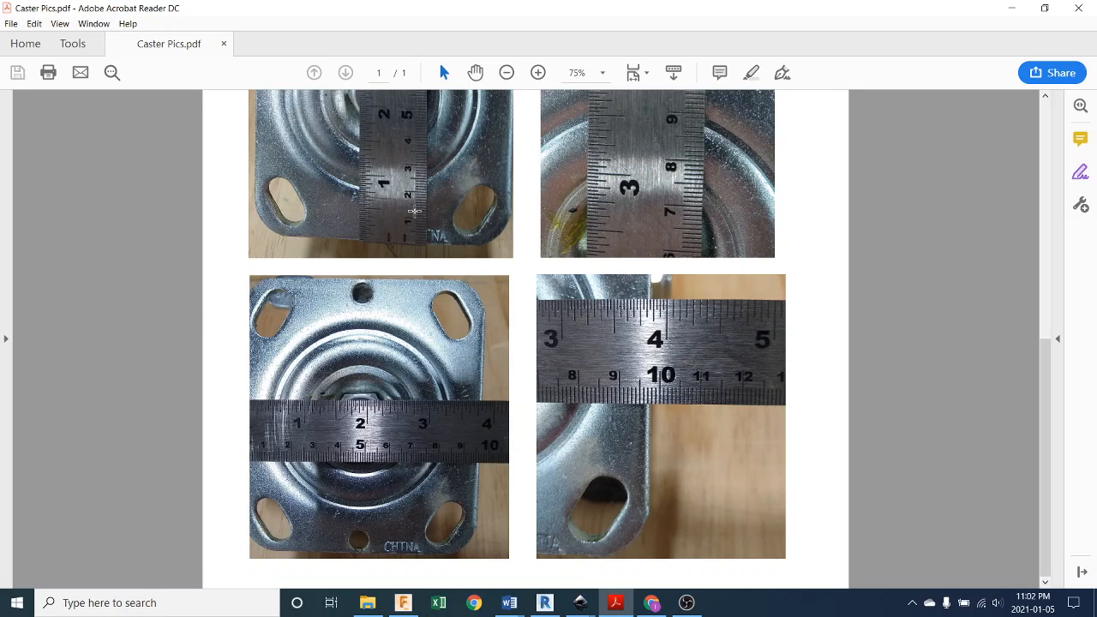
pyautogui.keyDown('ctrl'); pyautogui.scroll(5, 482, 434); pyautogui.keyUp('ctrl')
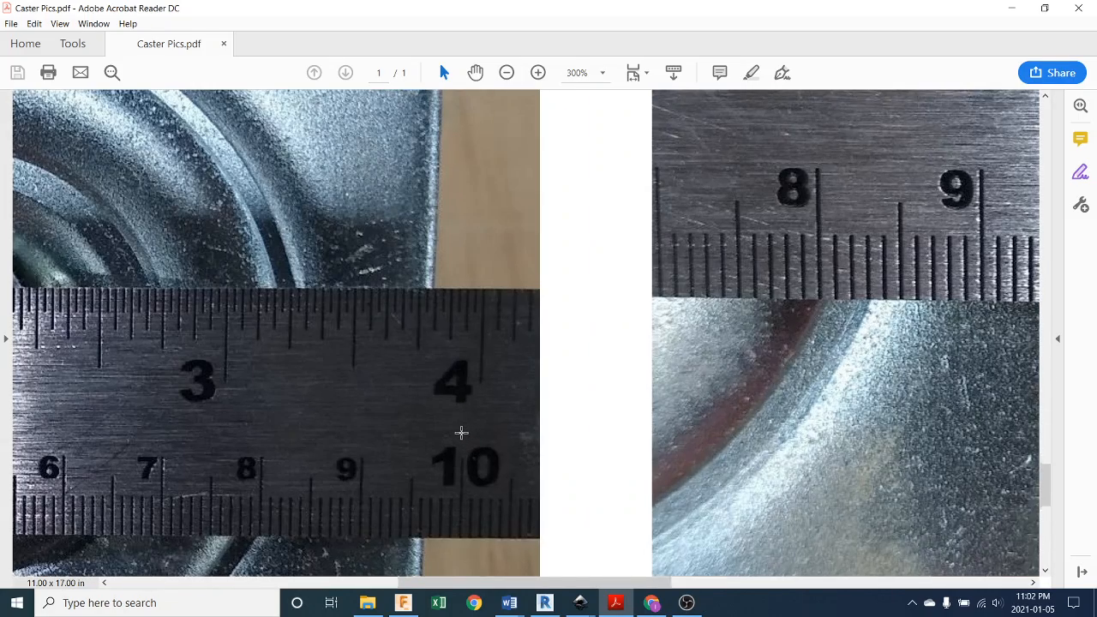
pyautogui.keyDown('ctrl'); pyautogui.scroll(1, 461, 433); pyautogui.keyUp('ctrl')
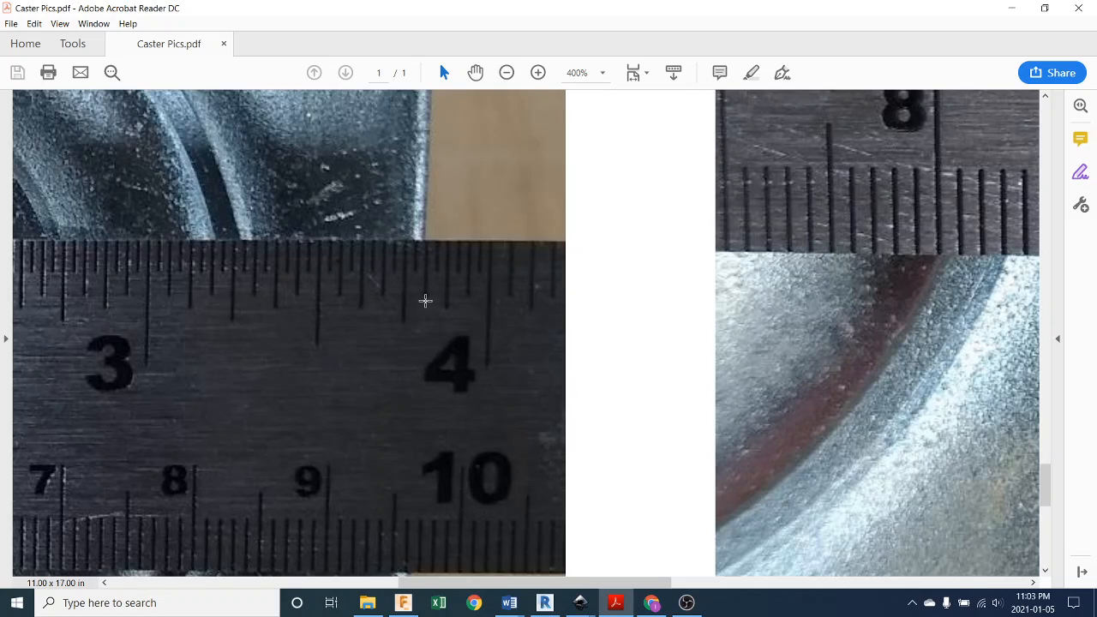
pyautogui.click(1010, 8)
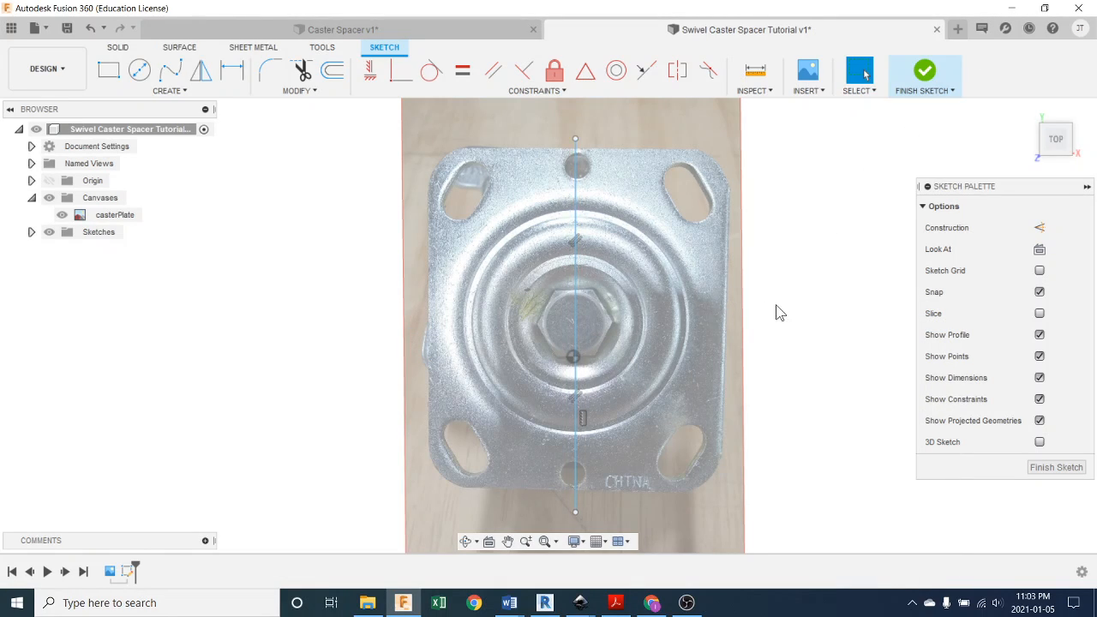
# Offset the vertical centre line by 3 13/16/2 in to place a line along the caster plate's right edge
pyautogui.press('s')
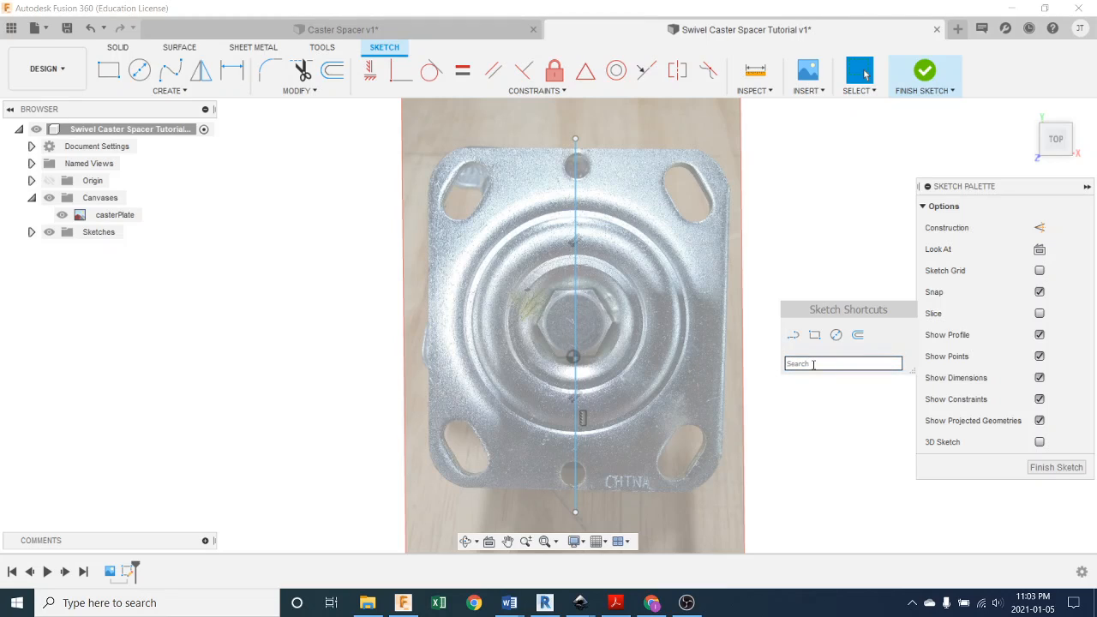
pyautogui.write('o')
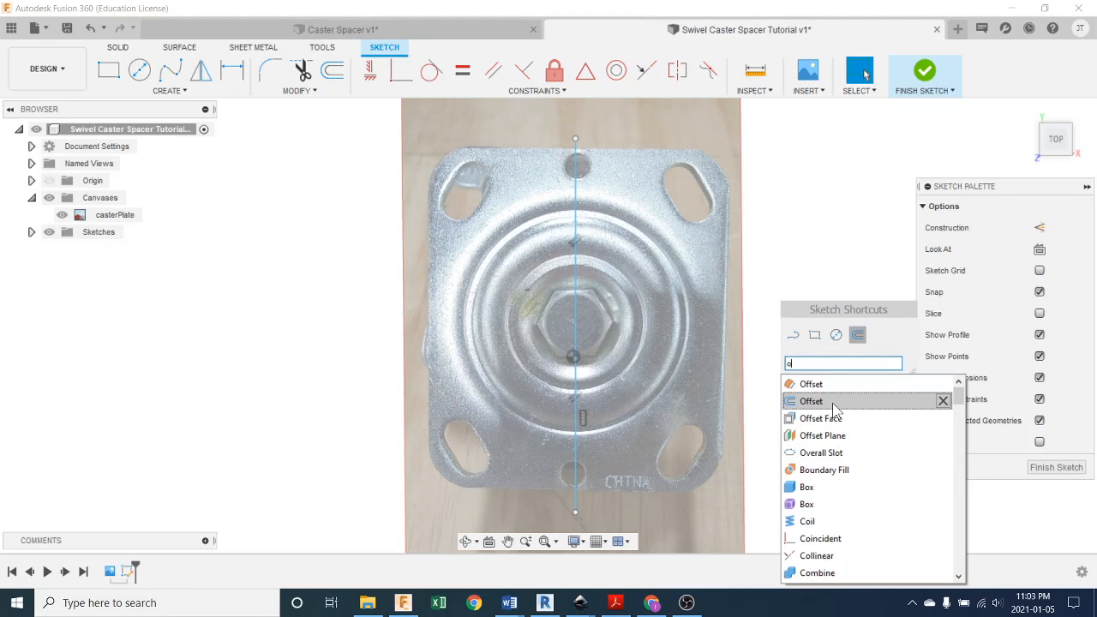
pyautogui.click(823, 403)
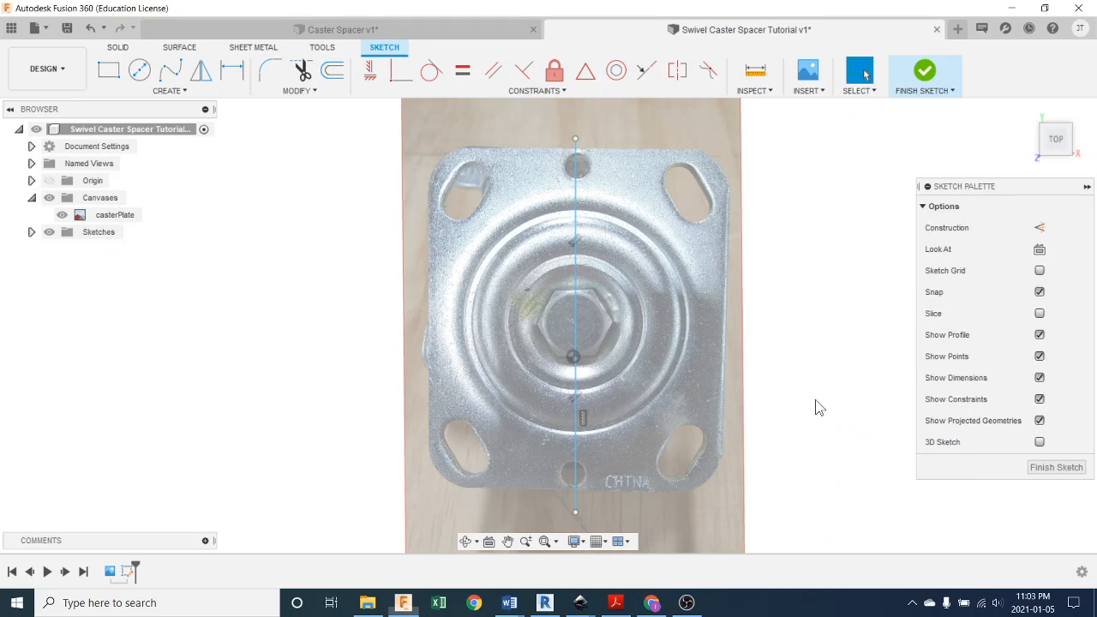
pyautogui.click(577, 269)
pyautogui.moveTo(577, 270); pyautogui.dragTo(642, 270)
pyautogui.write('3')
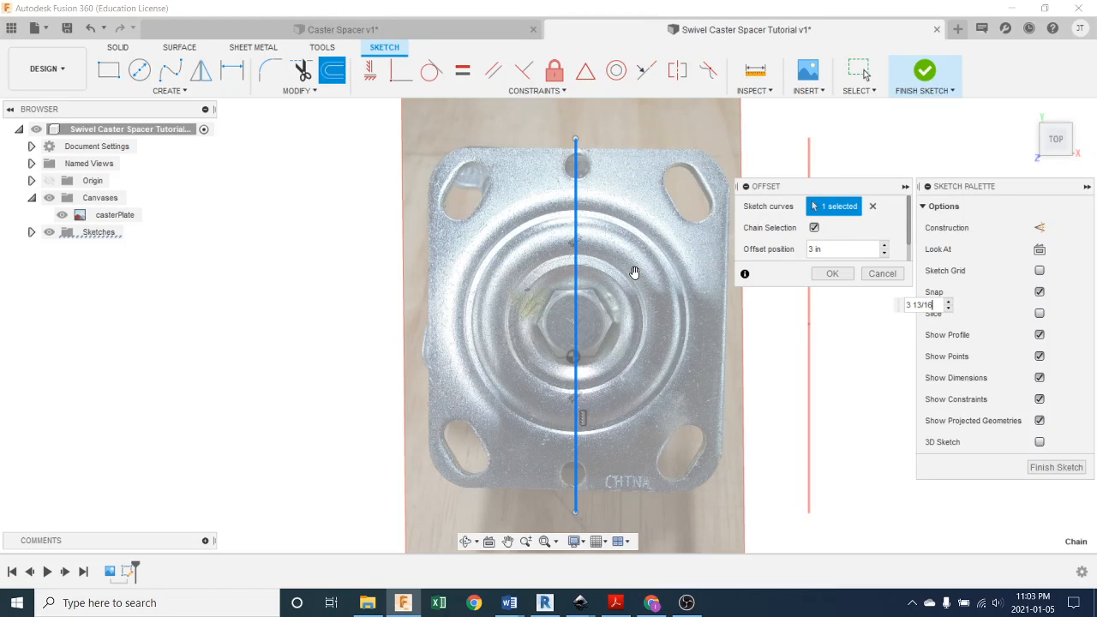
pyautogui.write(' 13/16')
pyautogui.press('Return')
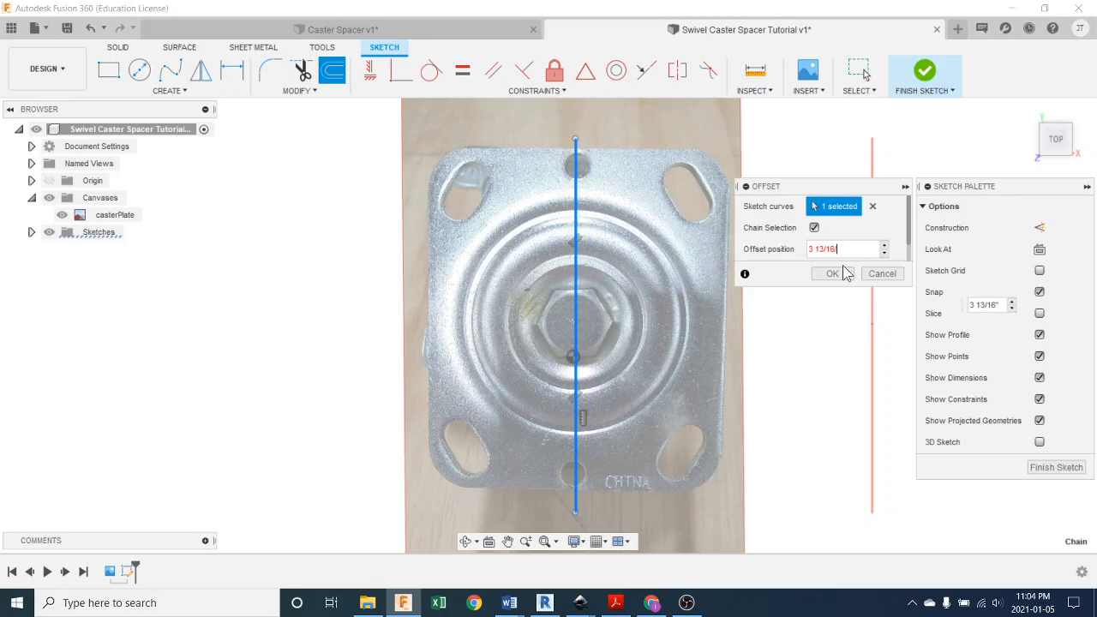
pyautogui.write('2')
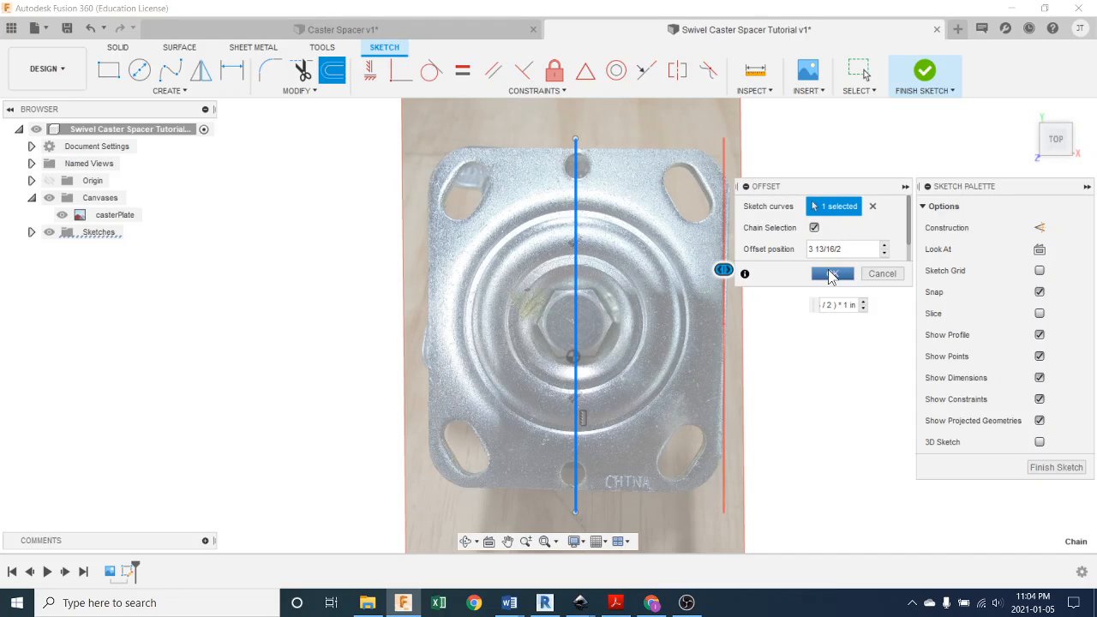
pyautogui.click(832, 274)
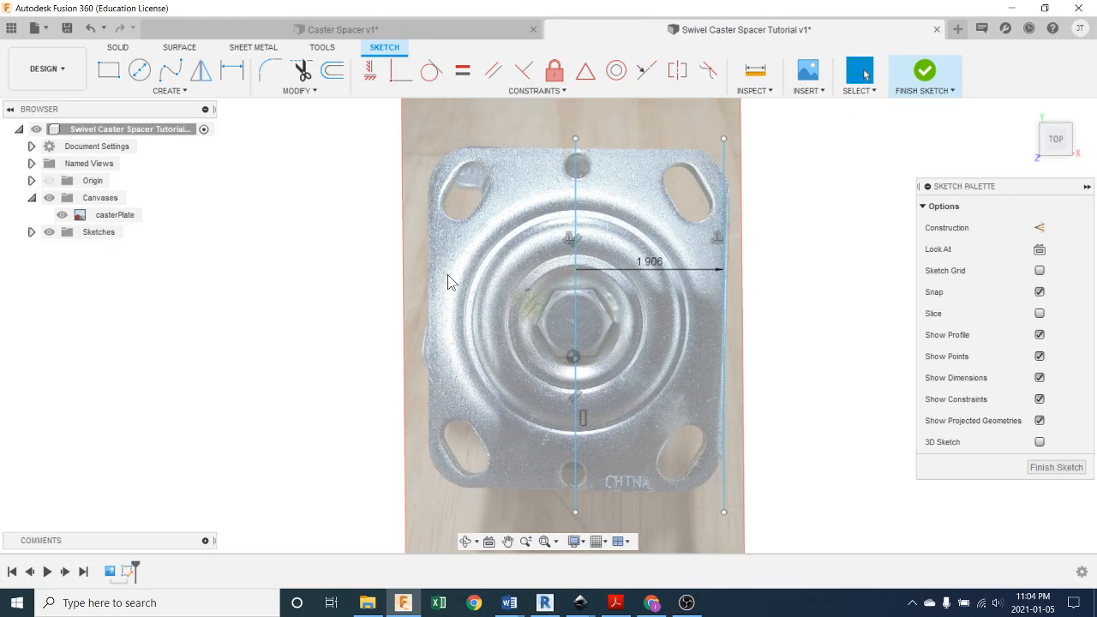
# Offset the vertical centre line by -1.906 in to place a matching line along the plate's left edge
pyautogui.press('s')
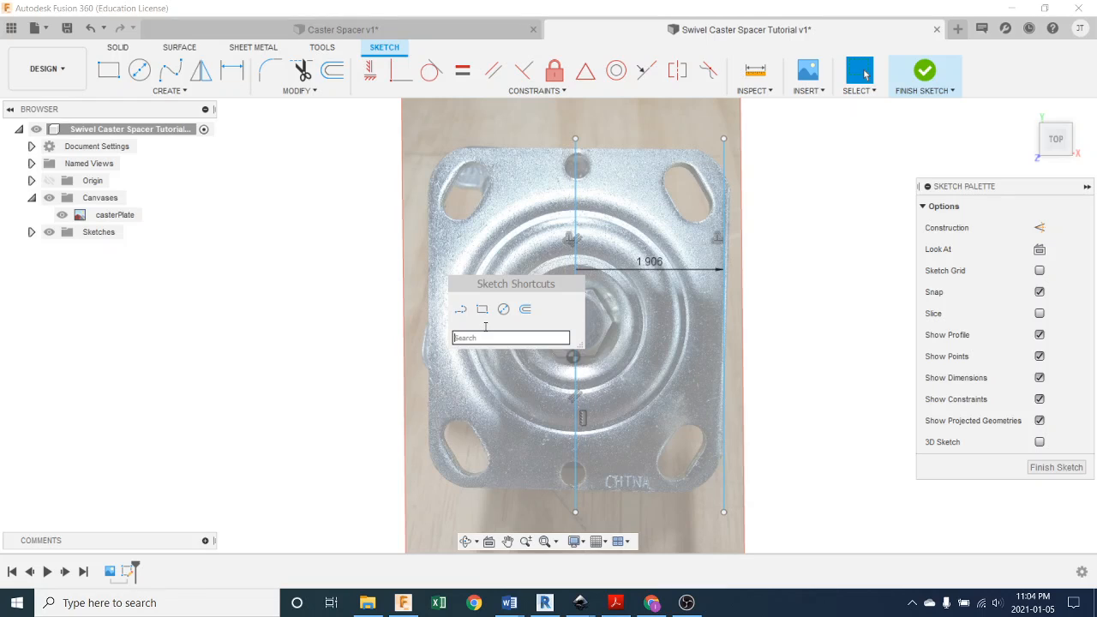
pyautogui.write('o')
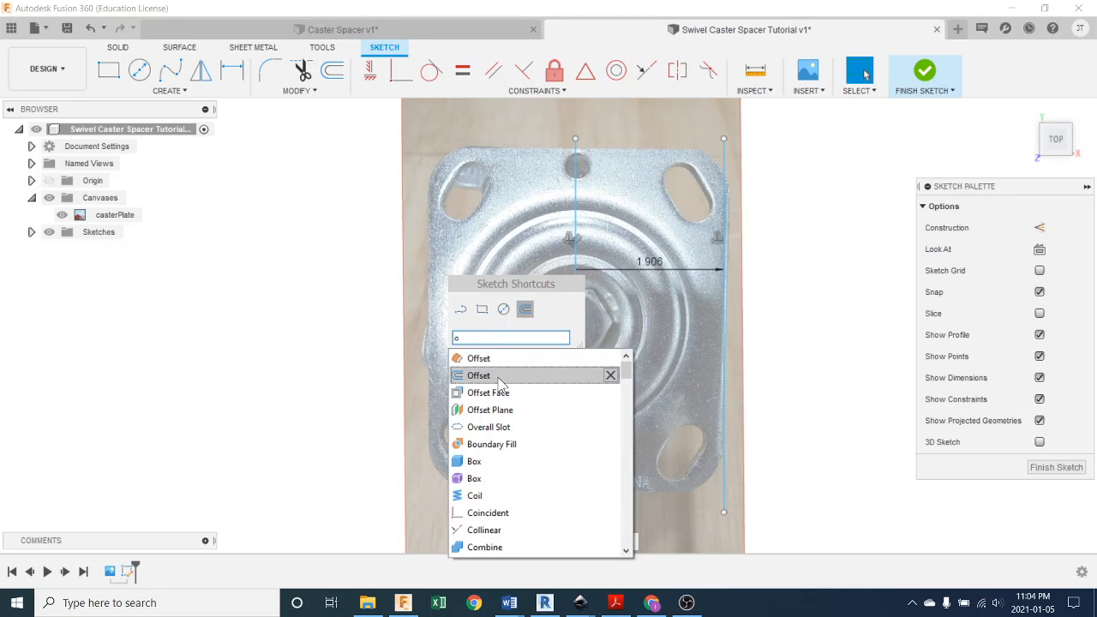
pyautogui.click(502, 377)
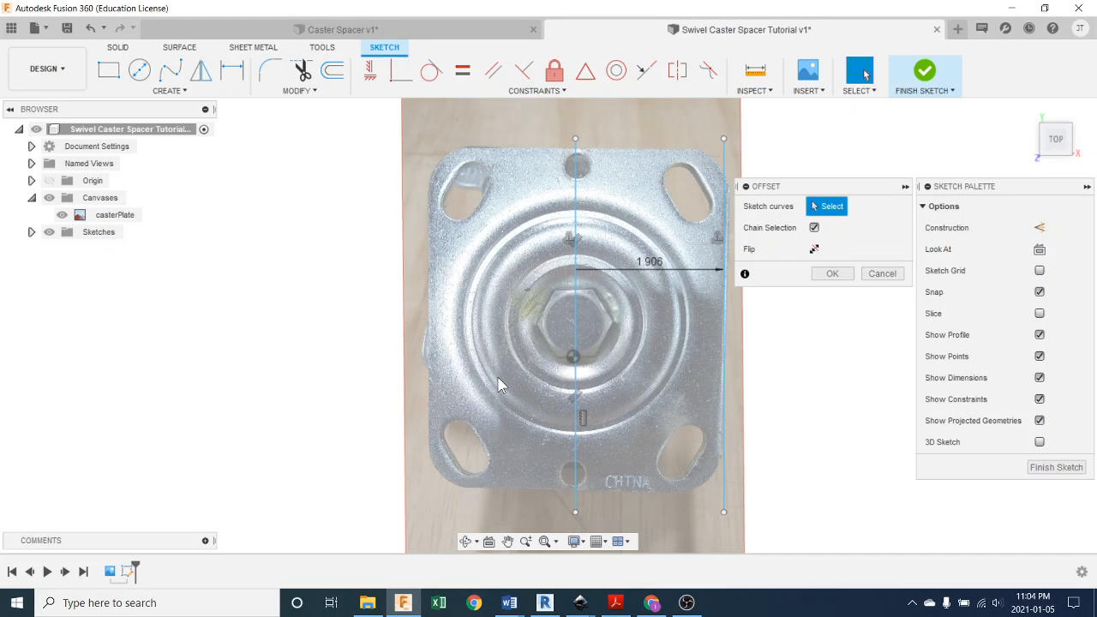
pyautogui.click(576, 312)
pyautogui.moveTo(555, 299); pyautogui.dragTo(486, 299)
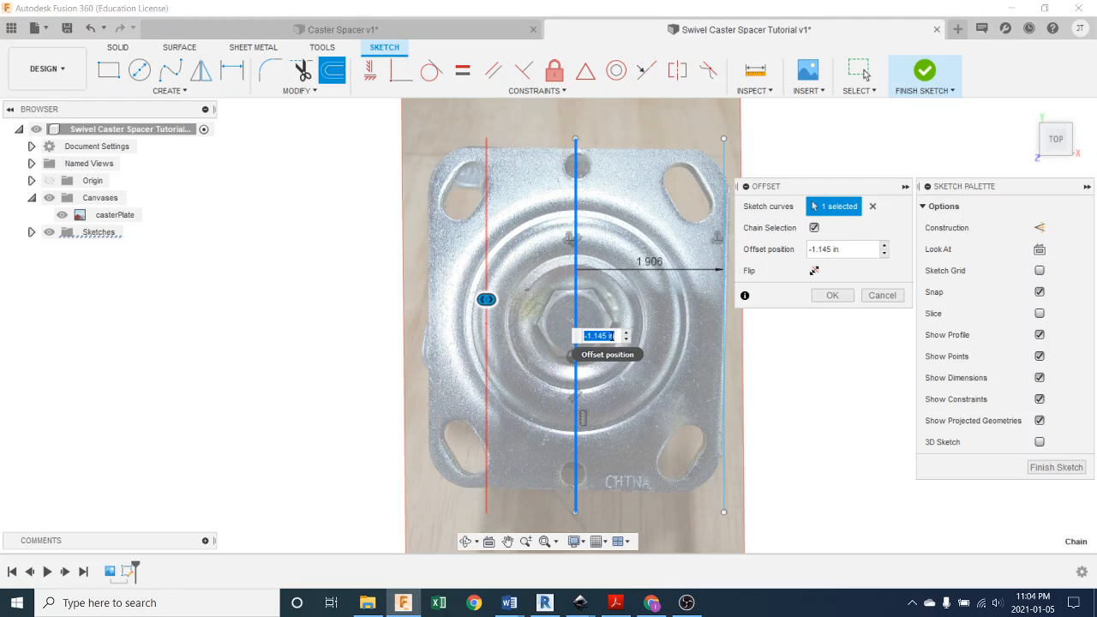
pyautogui.moveTo(616, 336); pyautogui.dragTo(590, 335)
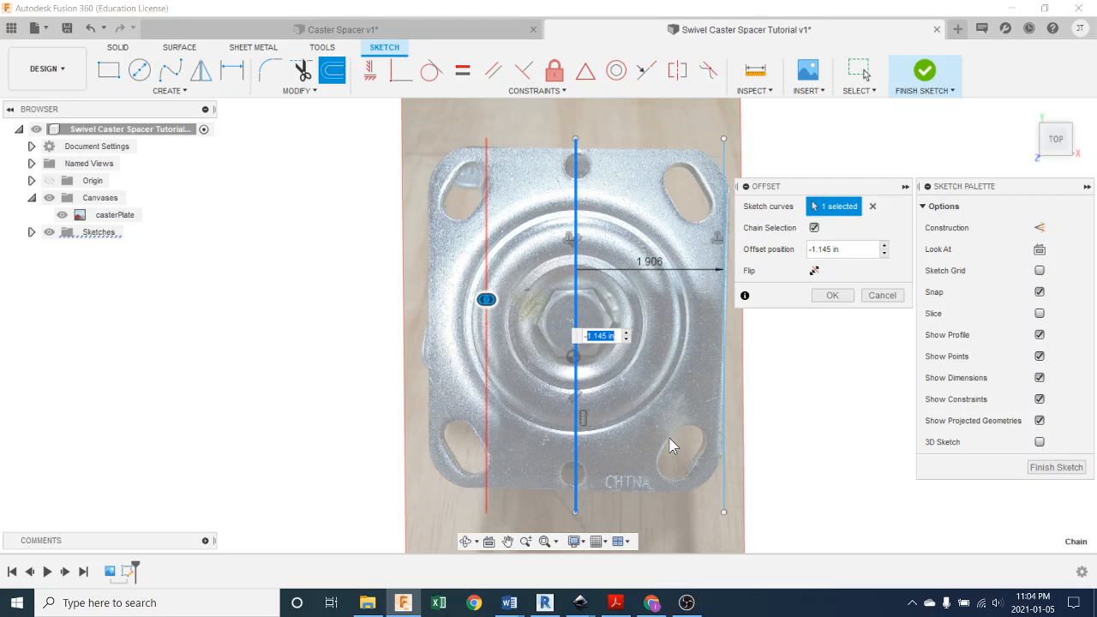
pyautogui.write('1.9')
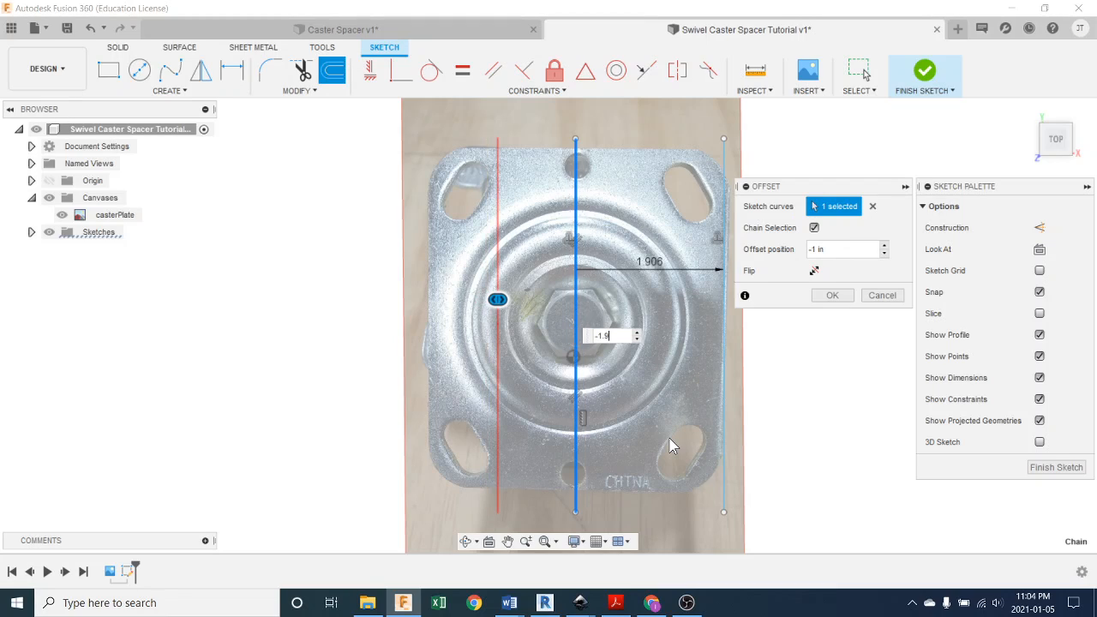
pyautogui.write('06')
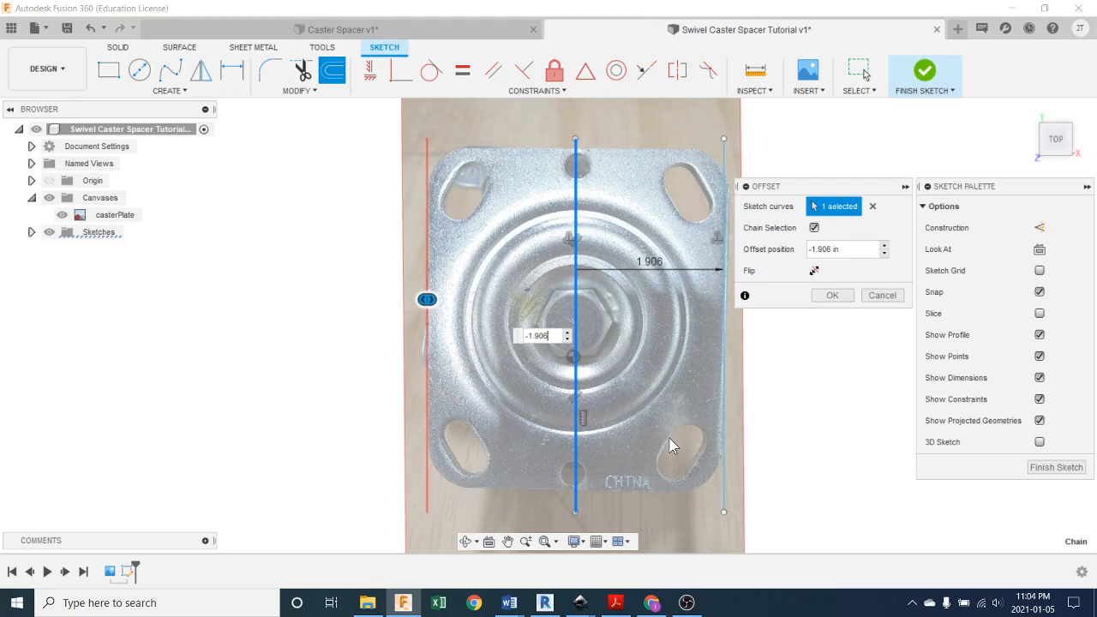
pyautogui.press('Return')
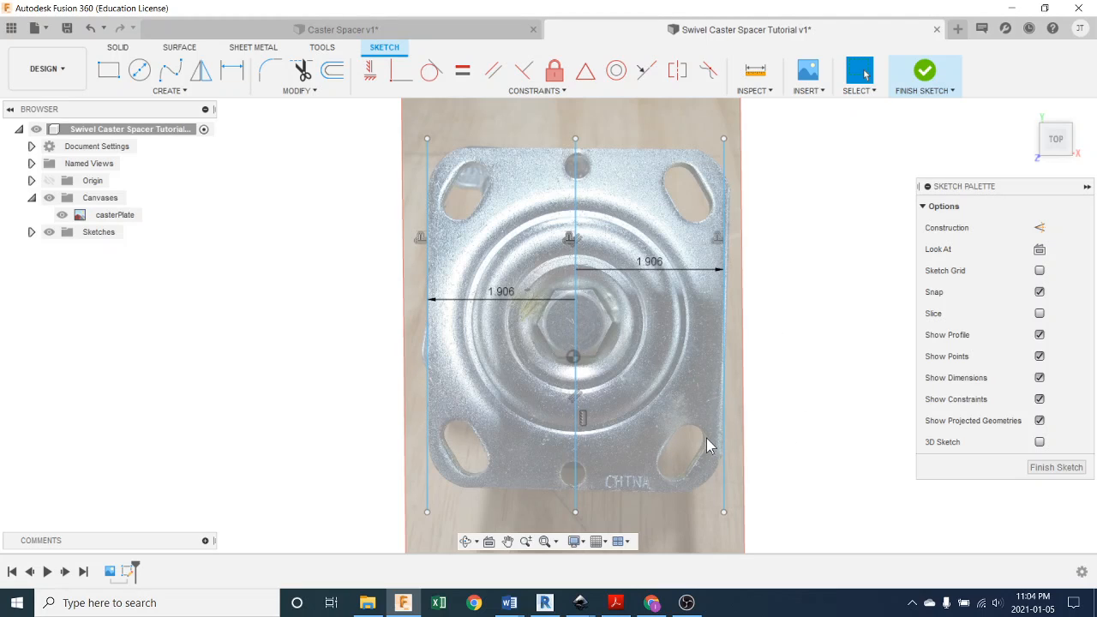
# Examine close up how the offset lines align with the side edges of the caster plate in the image
pyautogui.scroll(5, 707, 438)
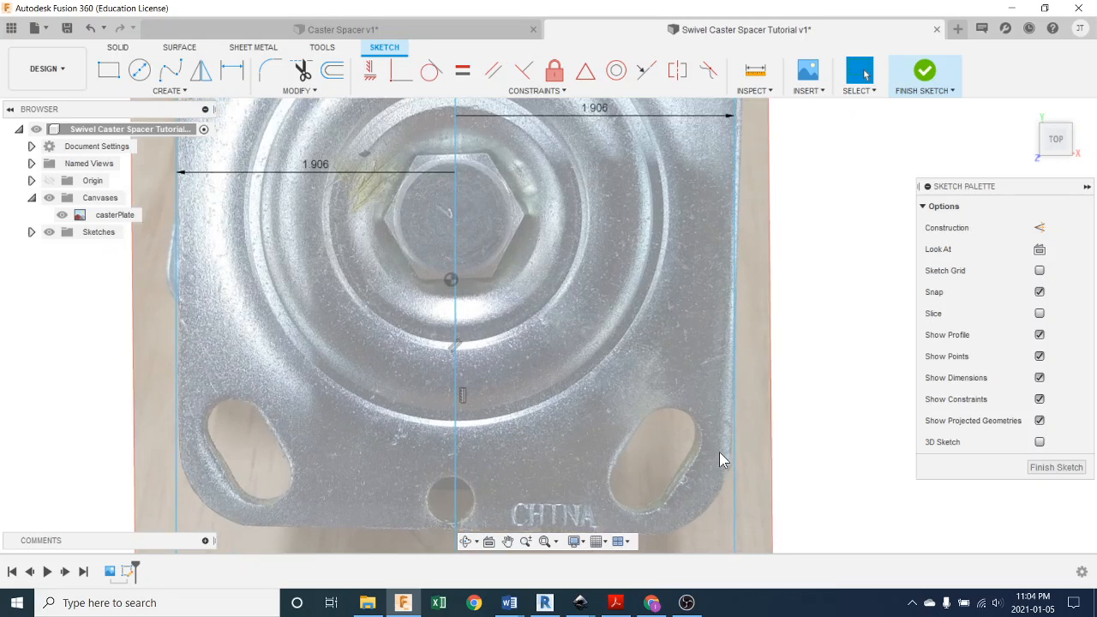
pyautogui.scroll(5, 720, 452)
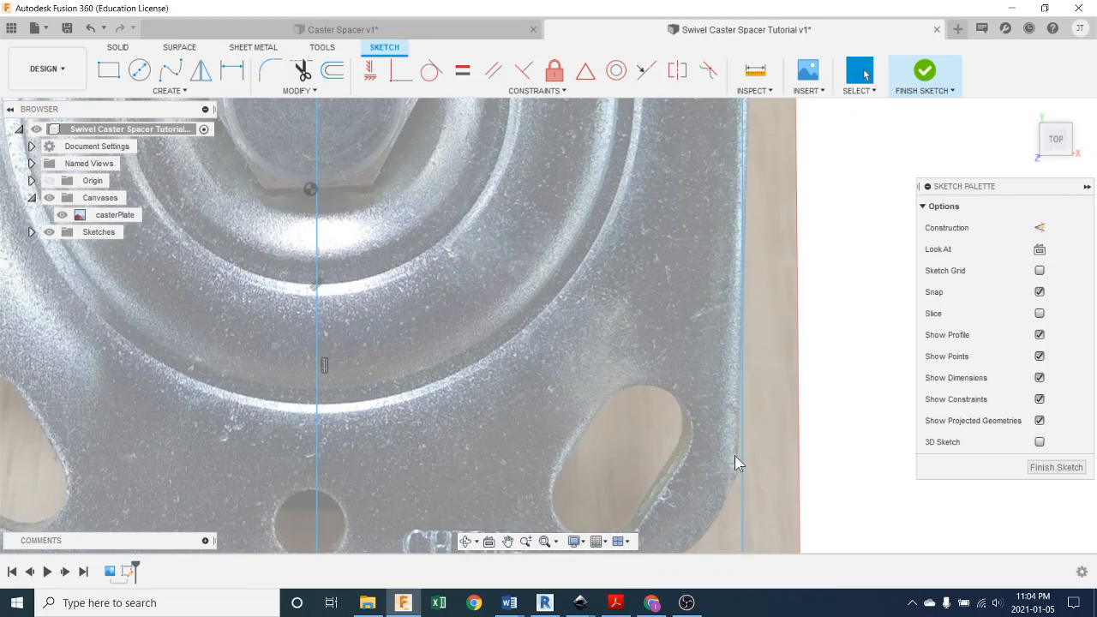
pyautogui.scroll(6, 739, 452)
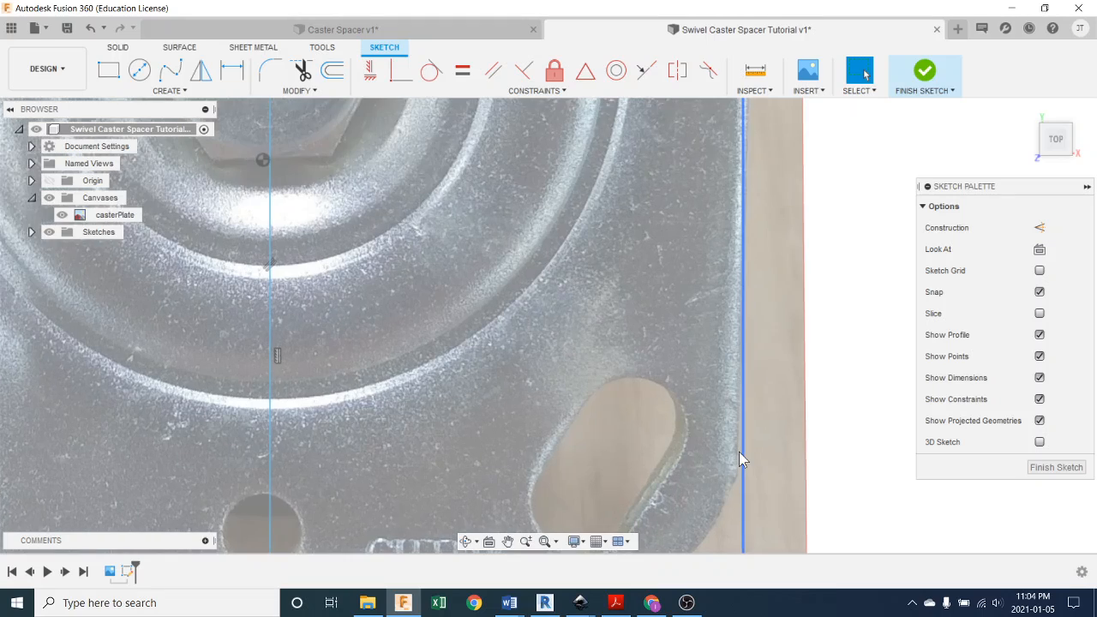
pyautogui.scroll(-8, 739, 453)
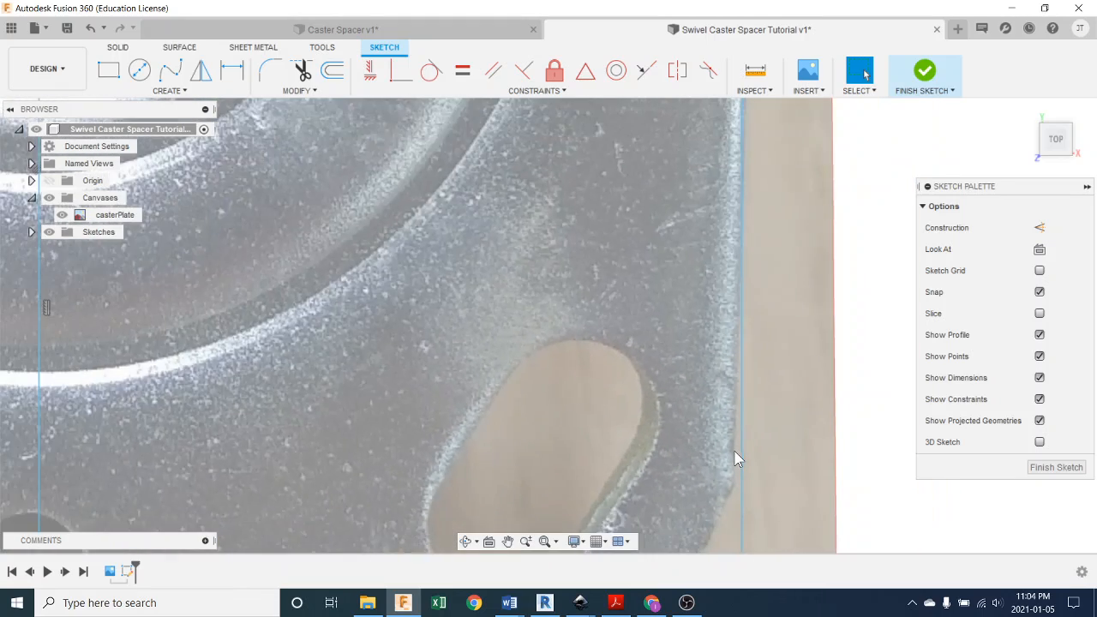
pyautogui.scroll(-3, 738, 463)
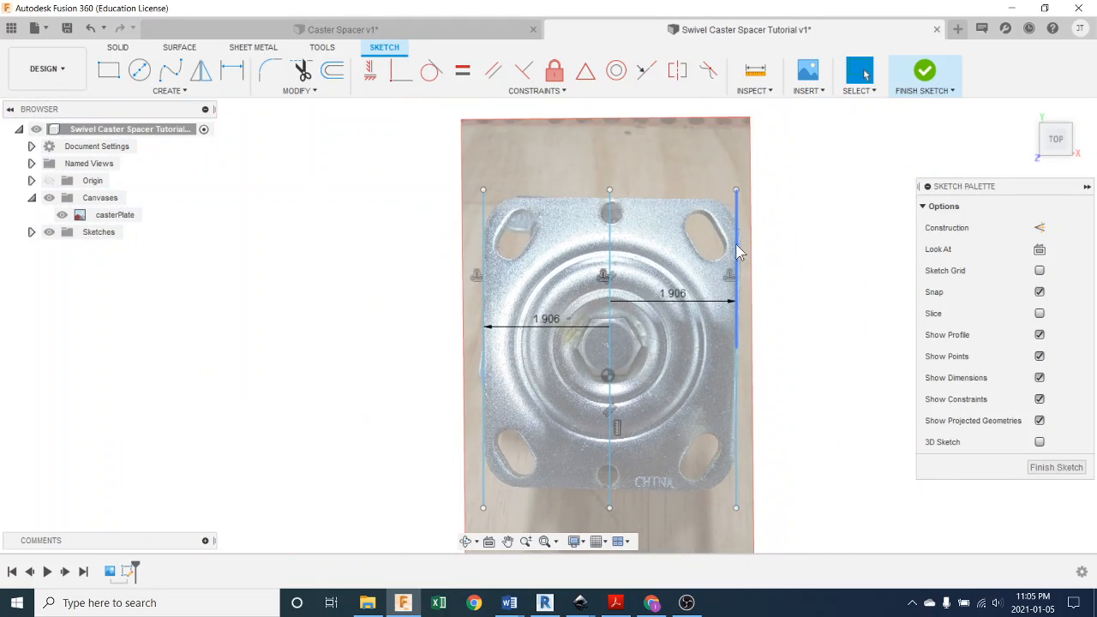
pyautogui.scroll(6, 737, 247)
pyautogui.scroll(1, 738, 247)
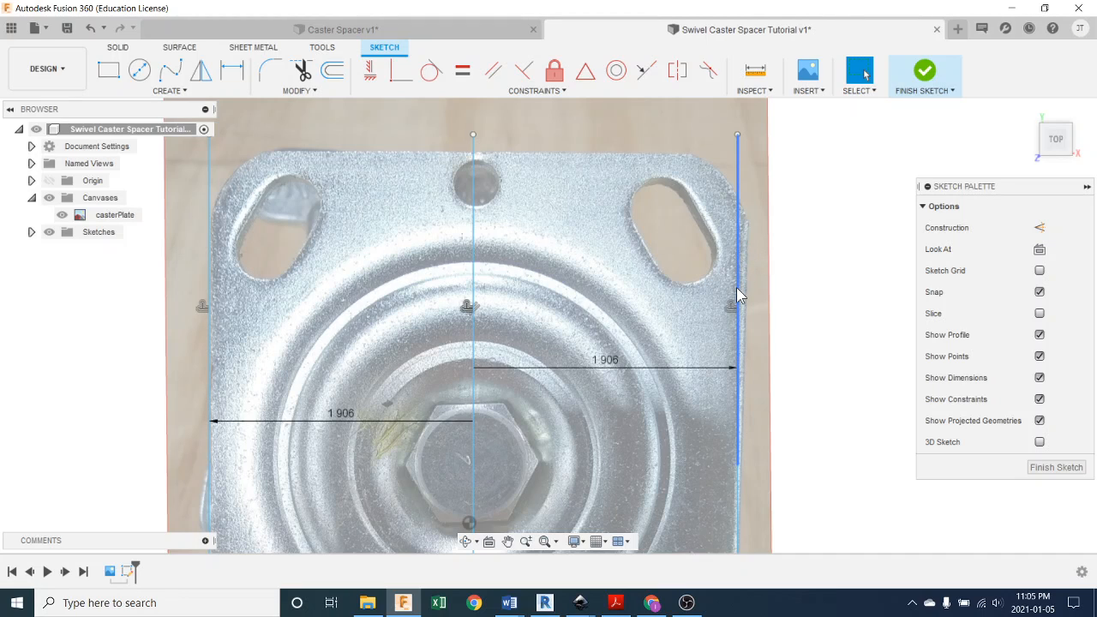
pyautogui.scroll(-5, 312, 321)
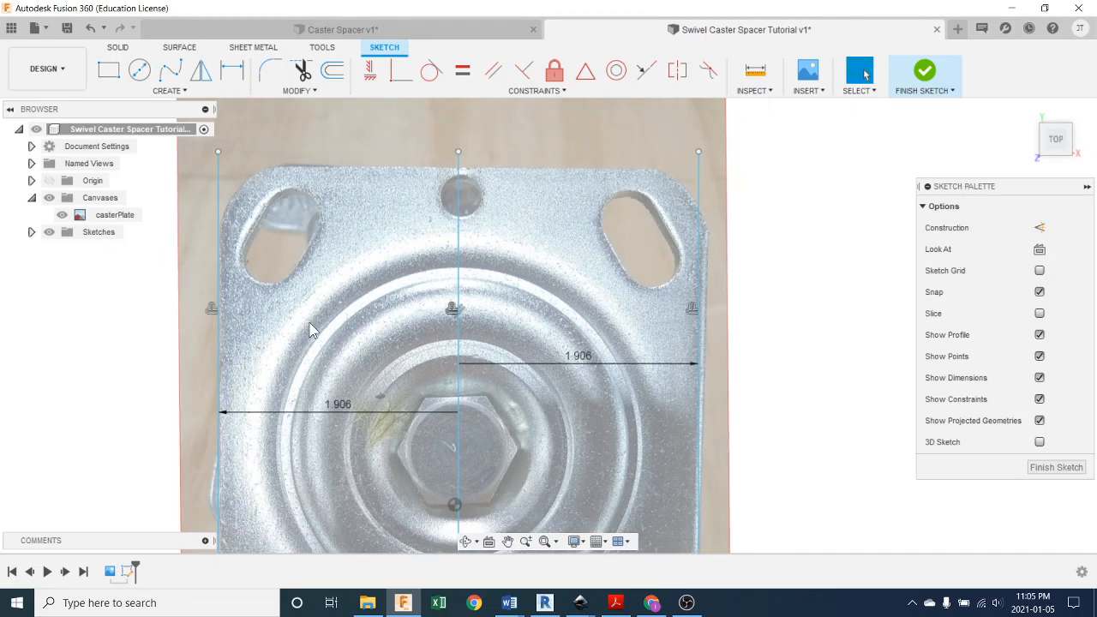
pyautogui.moveTo(334, 357); pyautogui.dragTo(486, 279, button='middle')
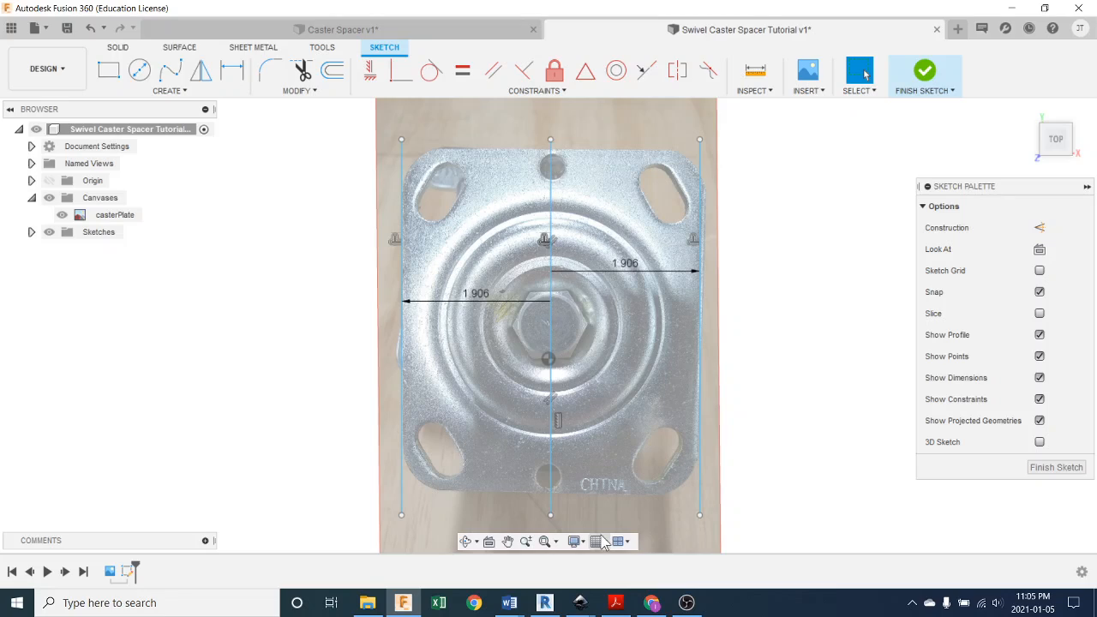
# Check the ruler photos of the plate in Acrobat Reader and in the browser's Caster-Pics.pdf, and return to Fusion 360
pyautogui.click(616, 603)
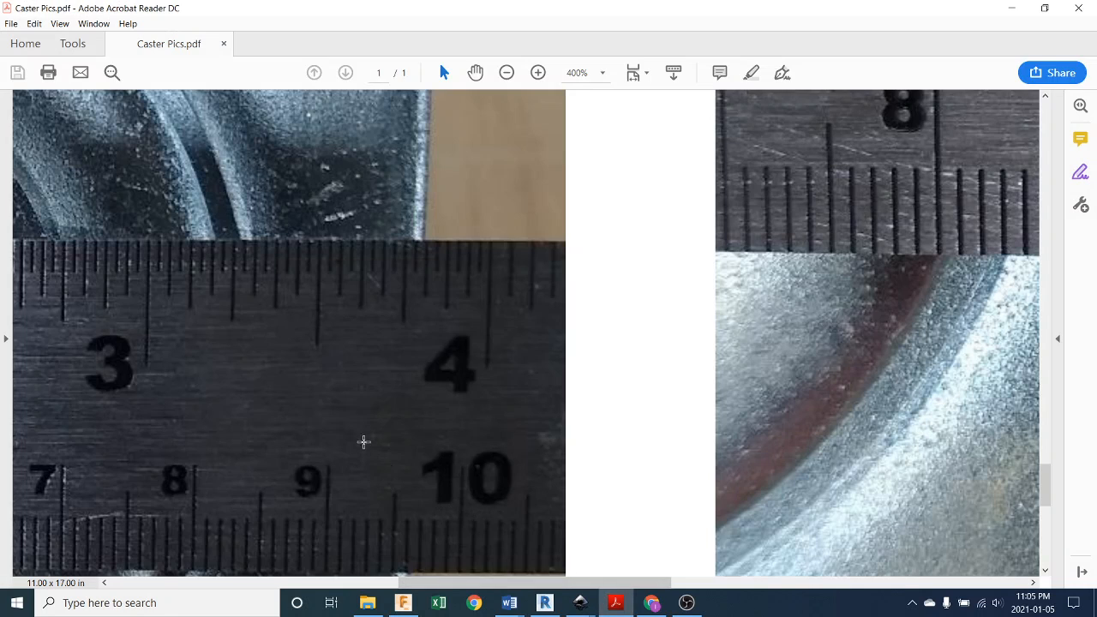
pyautogui.scroll(-2, 505, 445)
pyautogui.keyDown('ctrl'); pyautogui.scroll(-5, 505, 445); pyautogui.keyUp('ctrl')
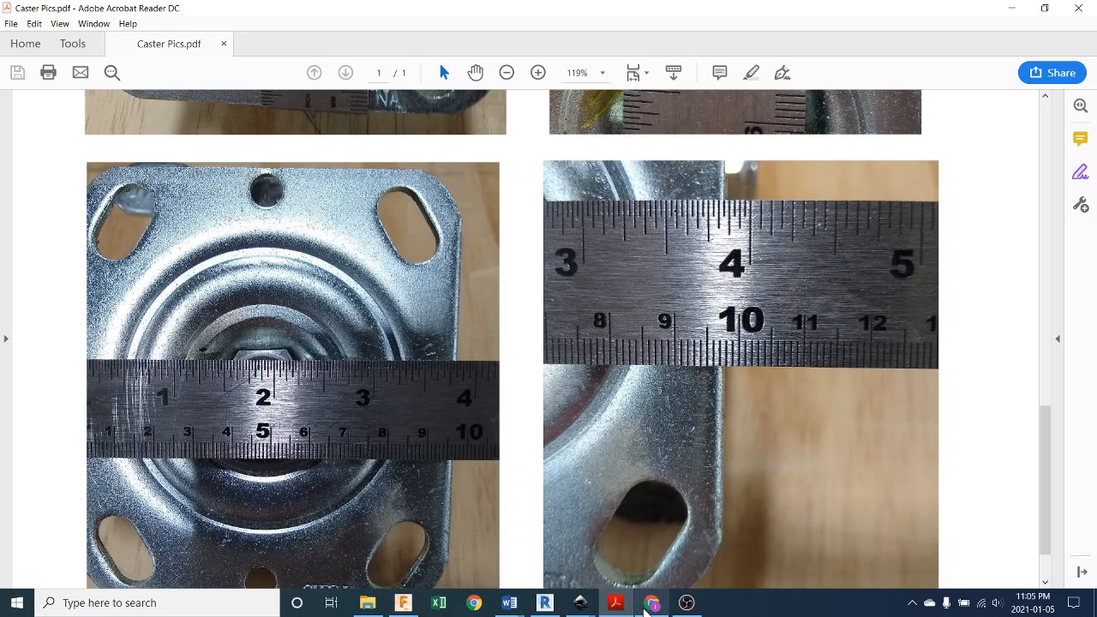
pyautogui.click(653, 603)
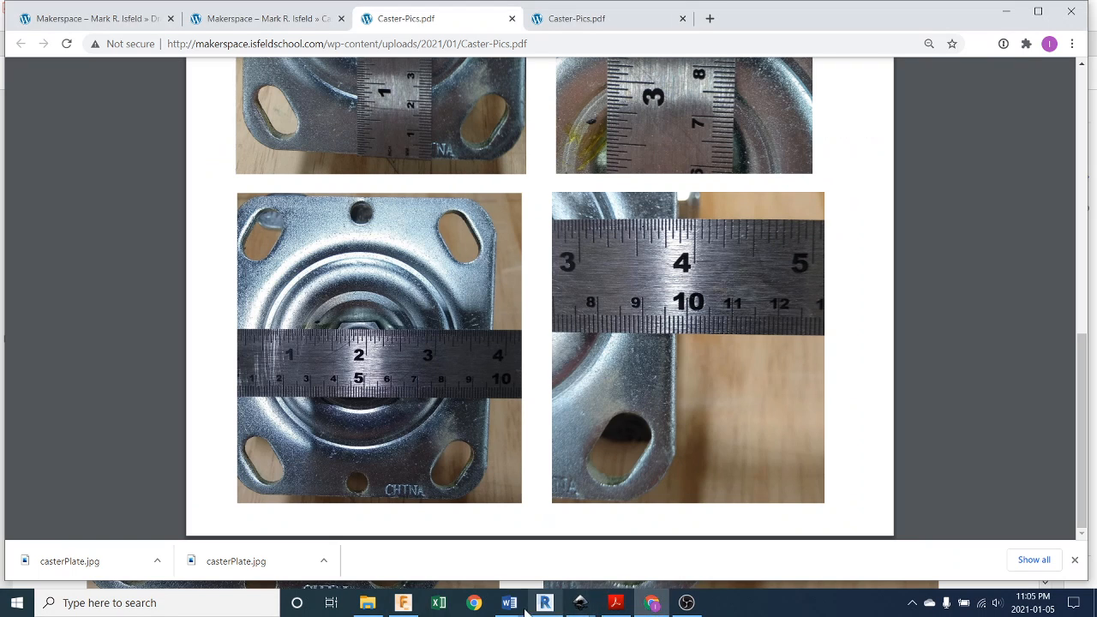
pyautogui.click(403, 603)
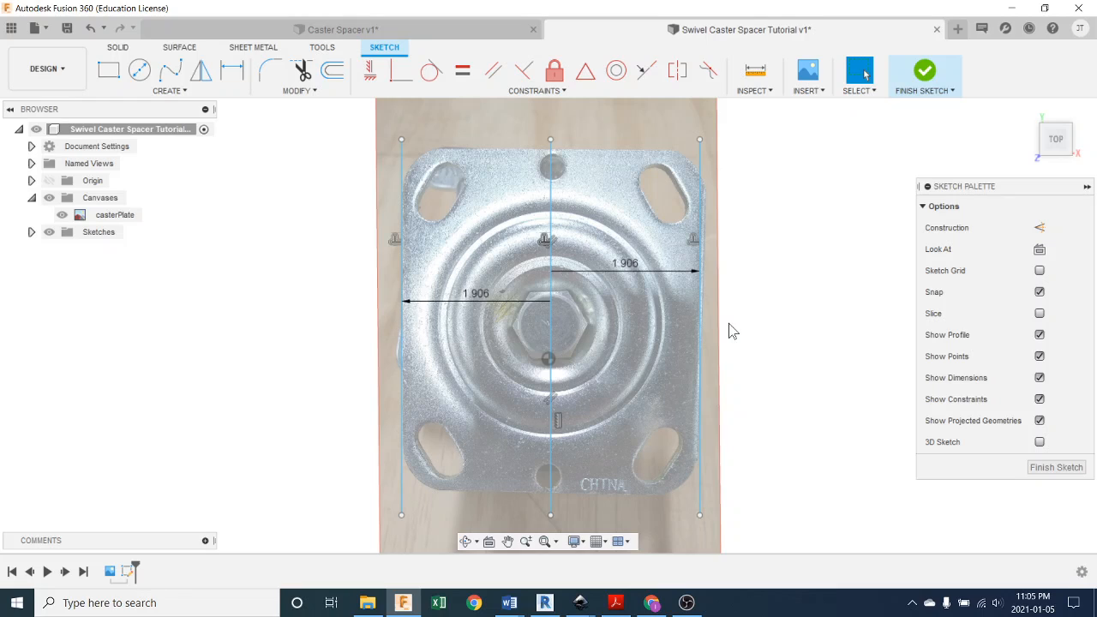
# Draw a horizontal line along the plate's upper edge from the centre line to just past the left offset line
pyautogui.scroll(2, 564, 162)
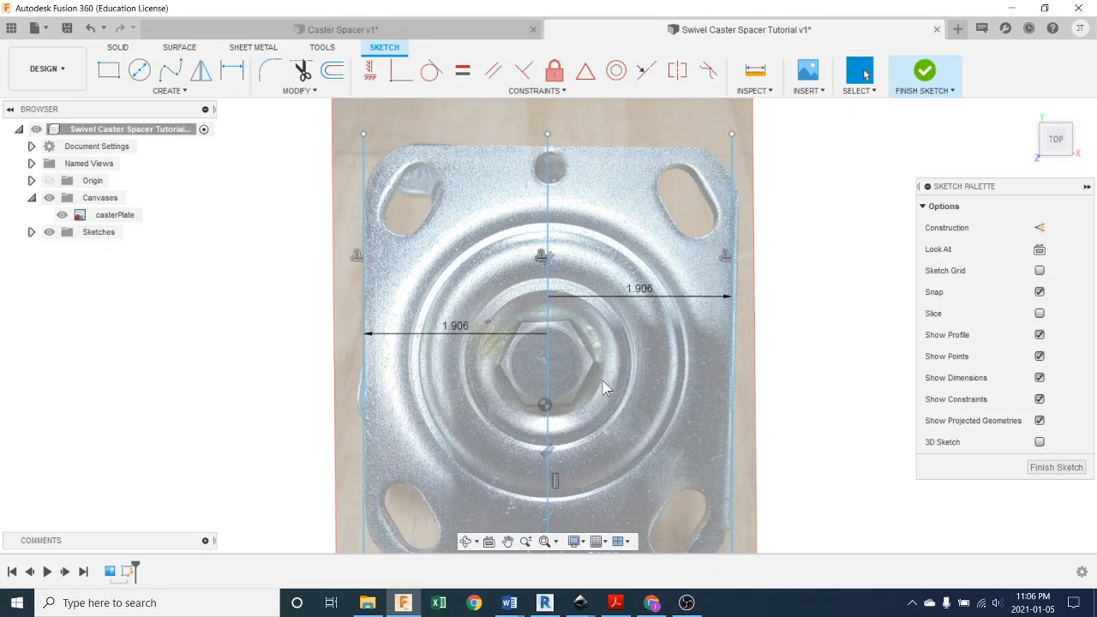
pyautogui.scroll(-2, 604, 388)
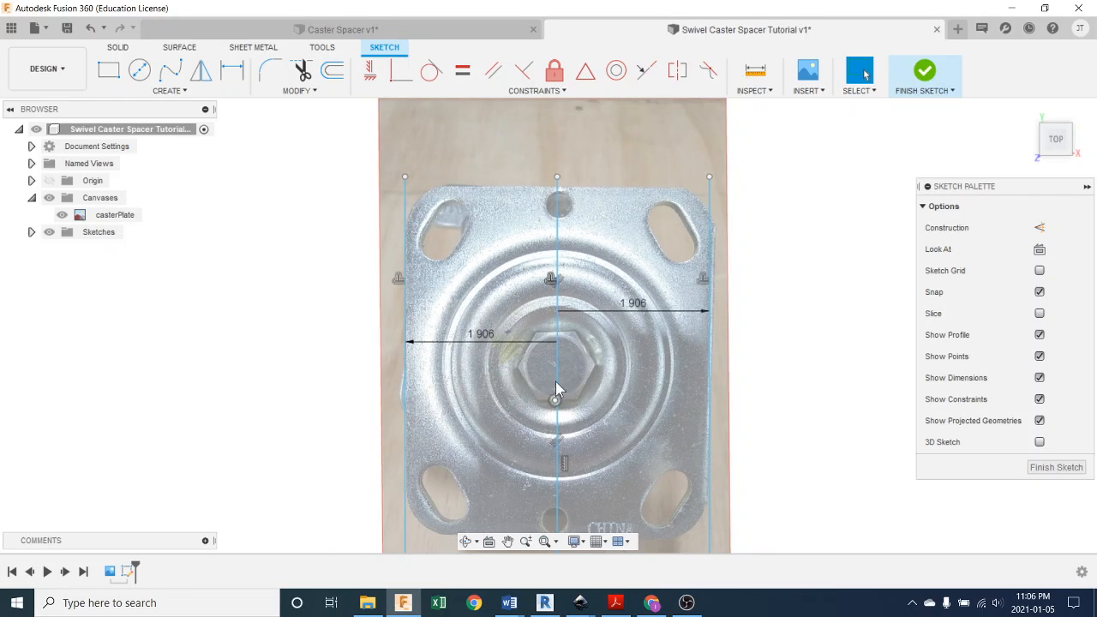
pyautogui.moveTo(620, 496); pyautogui.dragTo(619, 433, button='middle')
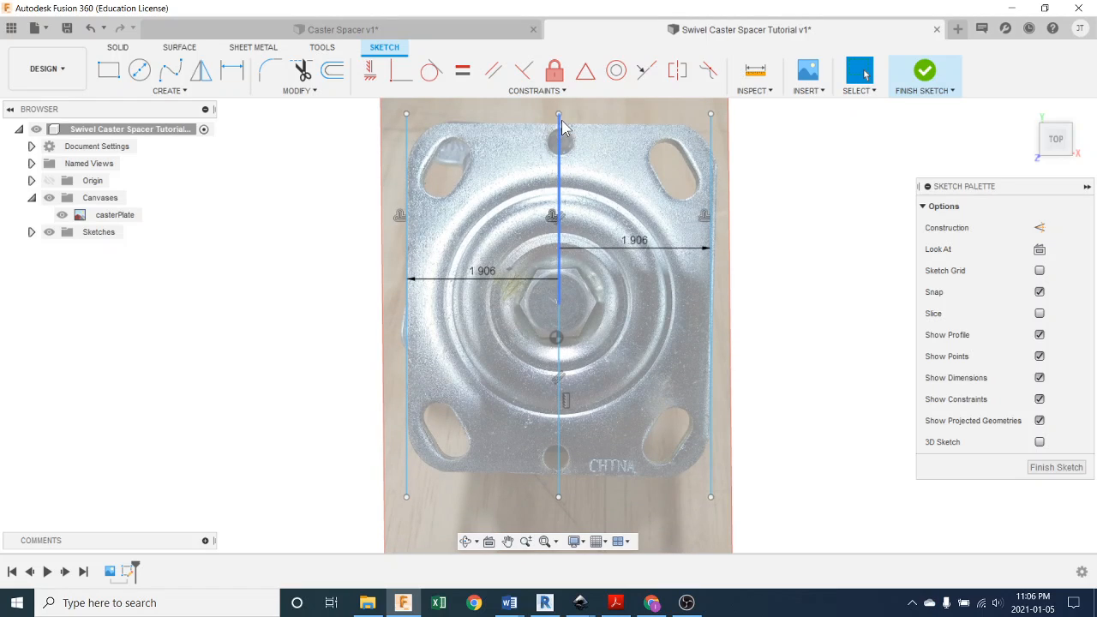
pyautogui.moveTo(564, 127); pyautogui.dragTo(566, 171, button='middle')
pyautogui.scroll(-2, 557, 191)
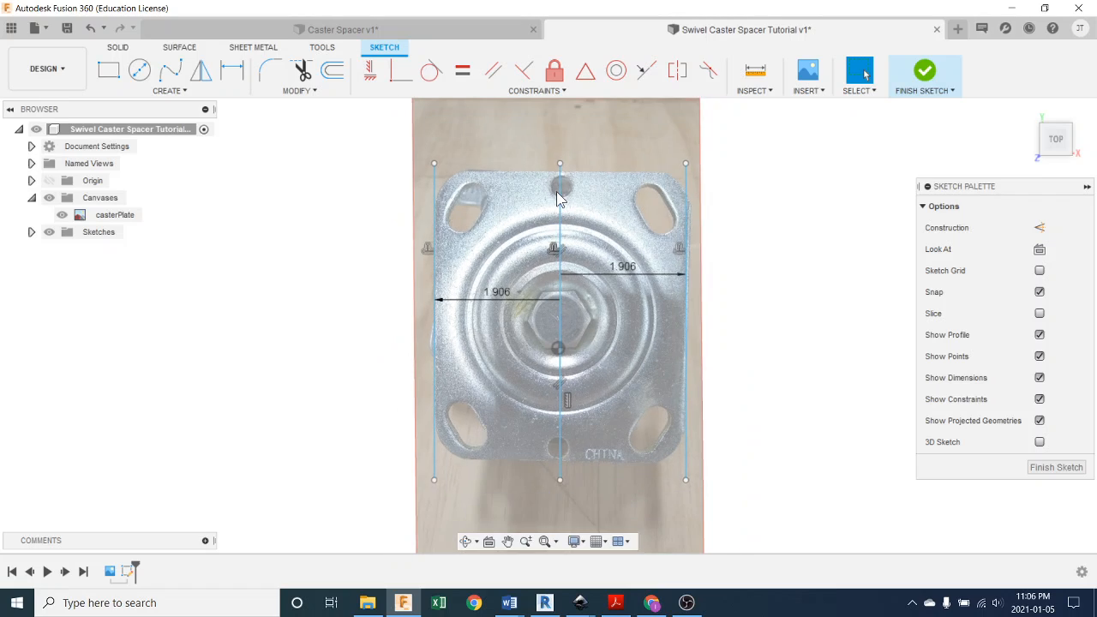
pyautogui.scroll(3, 557, 191)
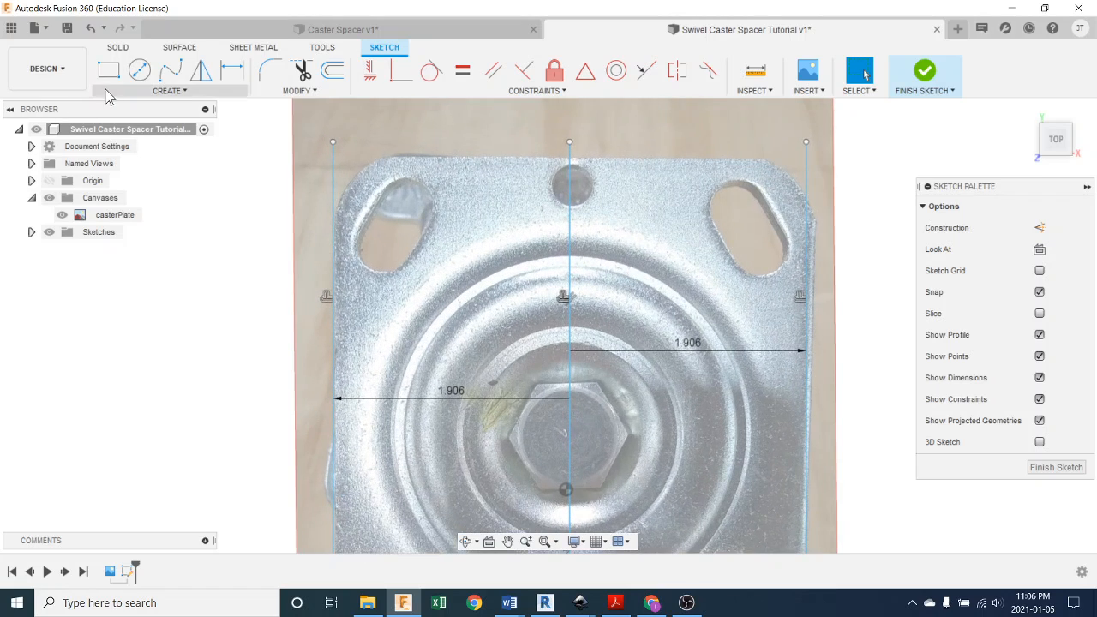
pyautogui.press('l')
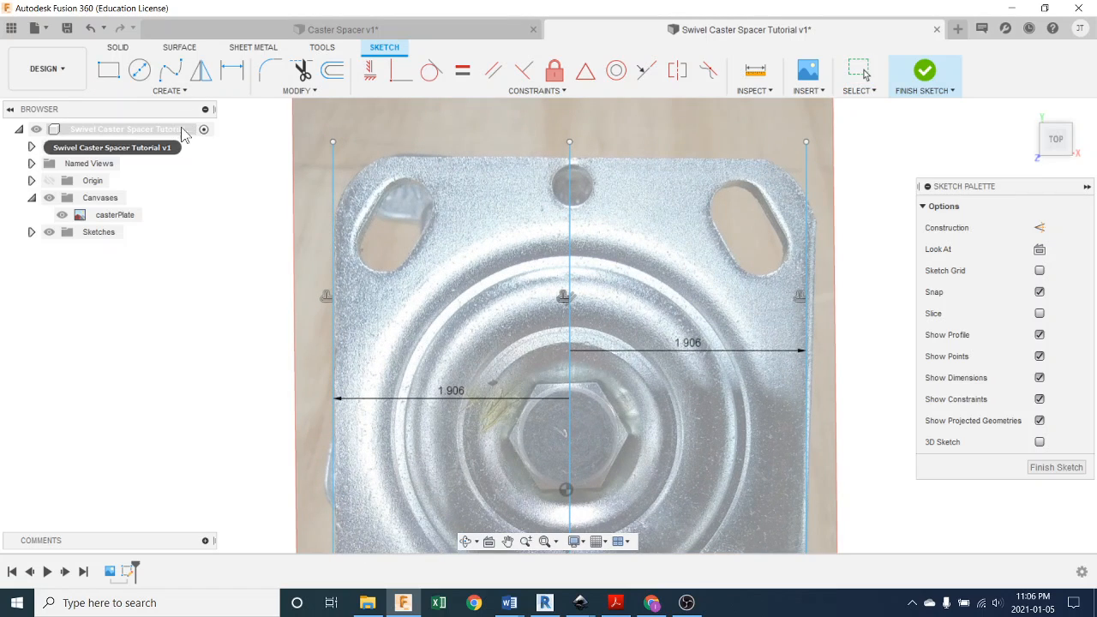
pyautogui.click(569, 159)
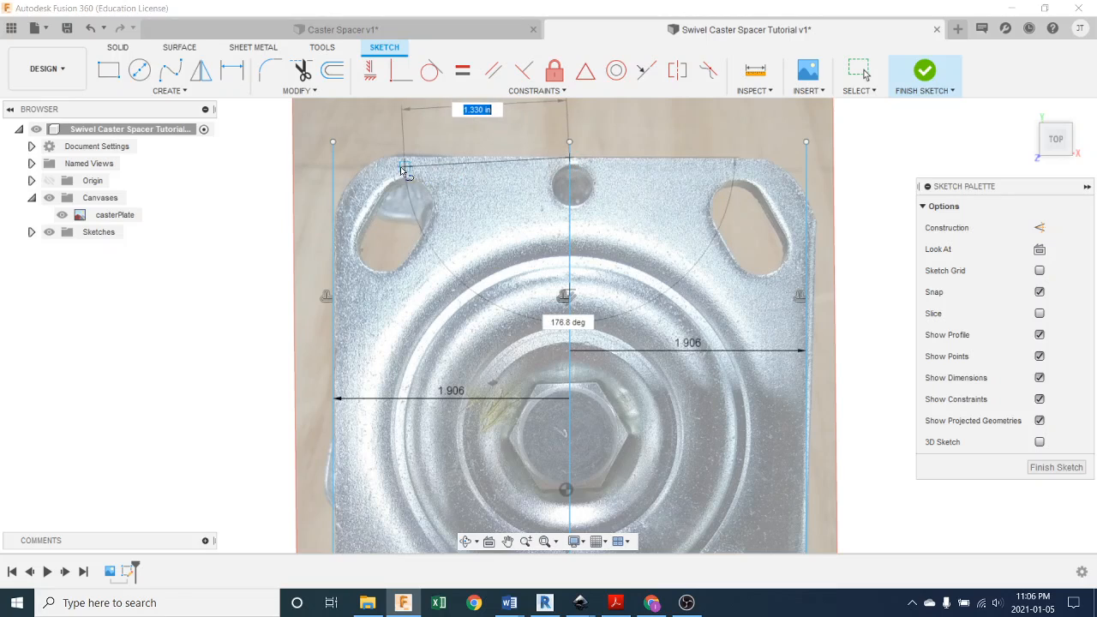
pyautogui.click(318, 159)
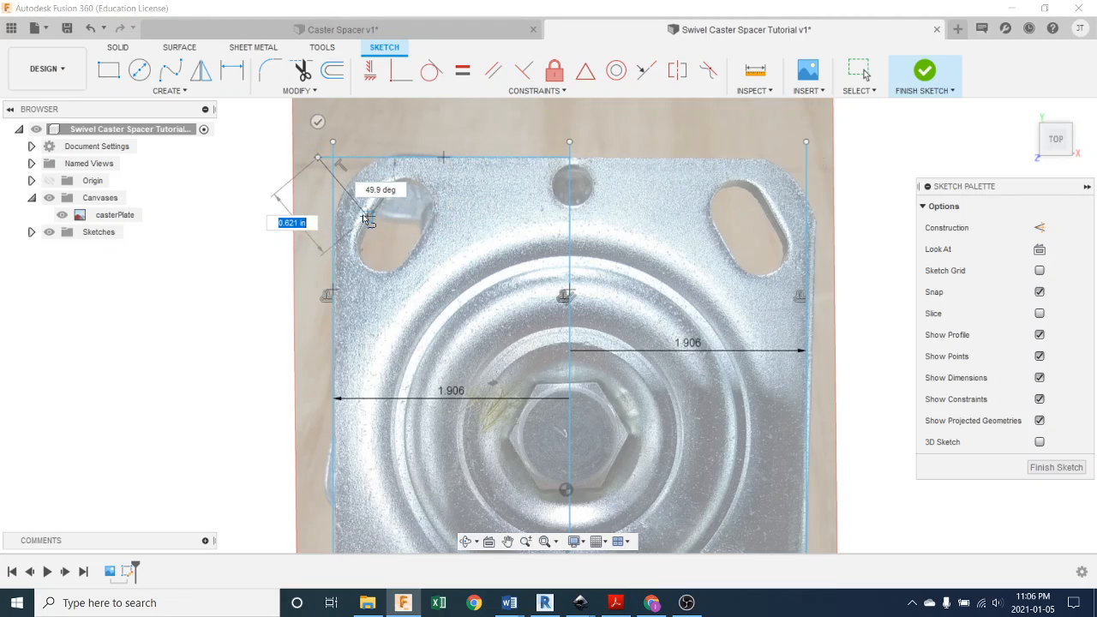
# Draw a horizontal line along the plate's upper edge from the centre line to just past the right offset line
pyautogui.press('Escape')
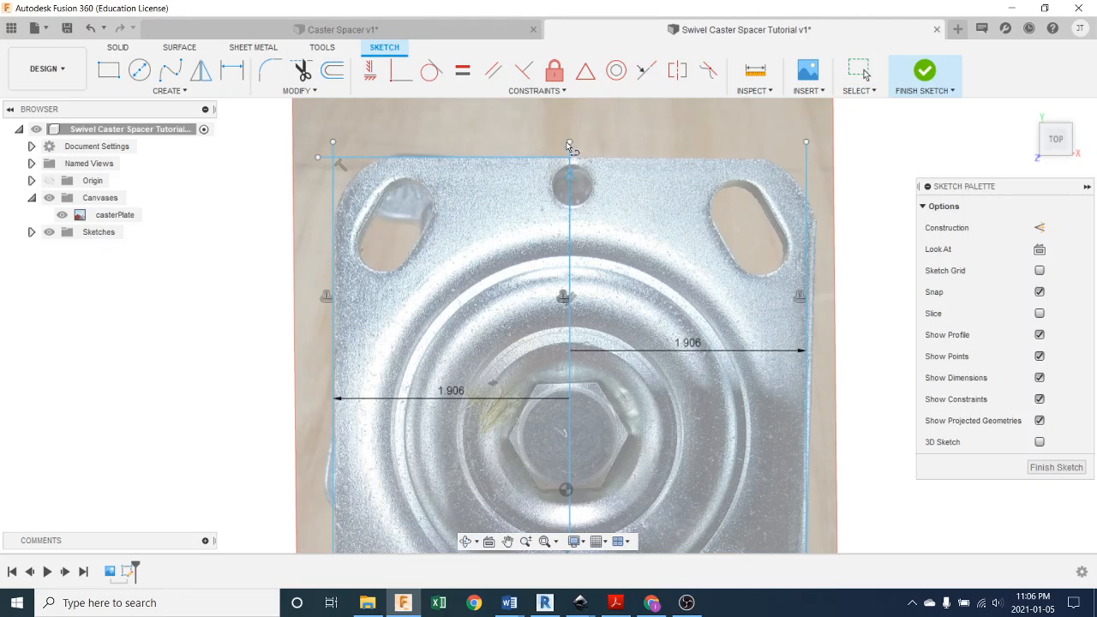
pyautogui.click(570, 157)
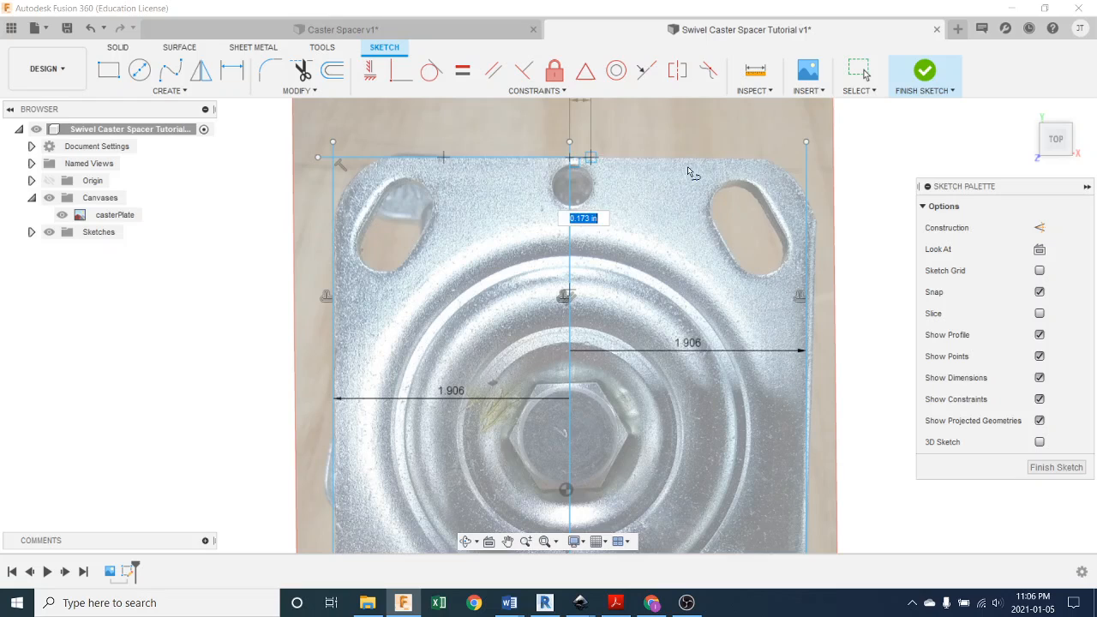
pyautogui.click(818, 158)
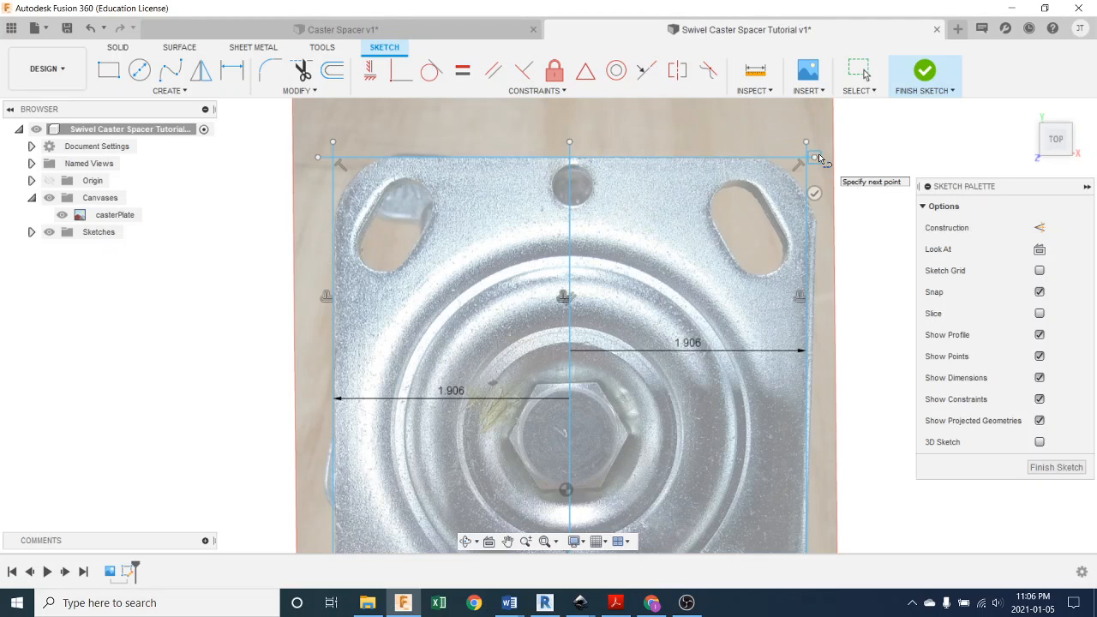
pyautogui.press('Escape')
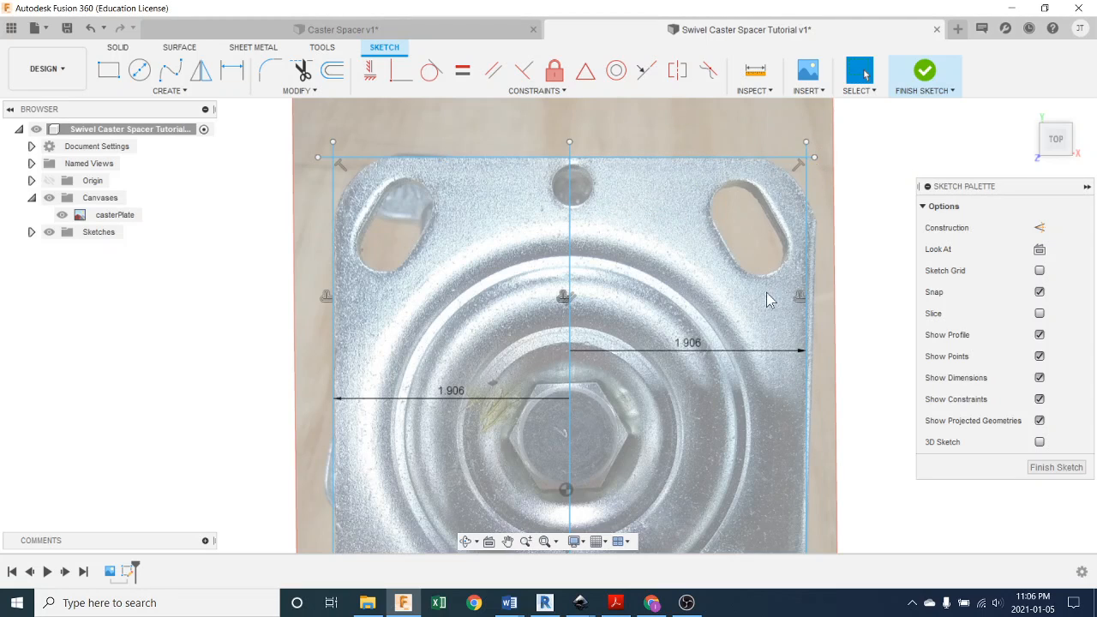
# Draw a horizontal line along the plate's lower edge from the centre line to just past the left offset line
pyautogui.scroll(-3, 767, 293)
pyautogui.moveTo(712, 427); pyautogui.dragTo(660, 243, button='middle')
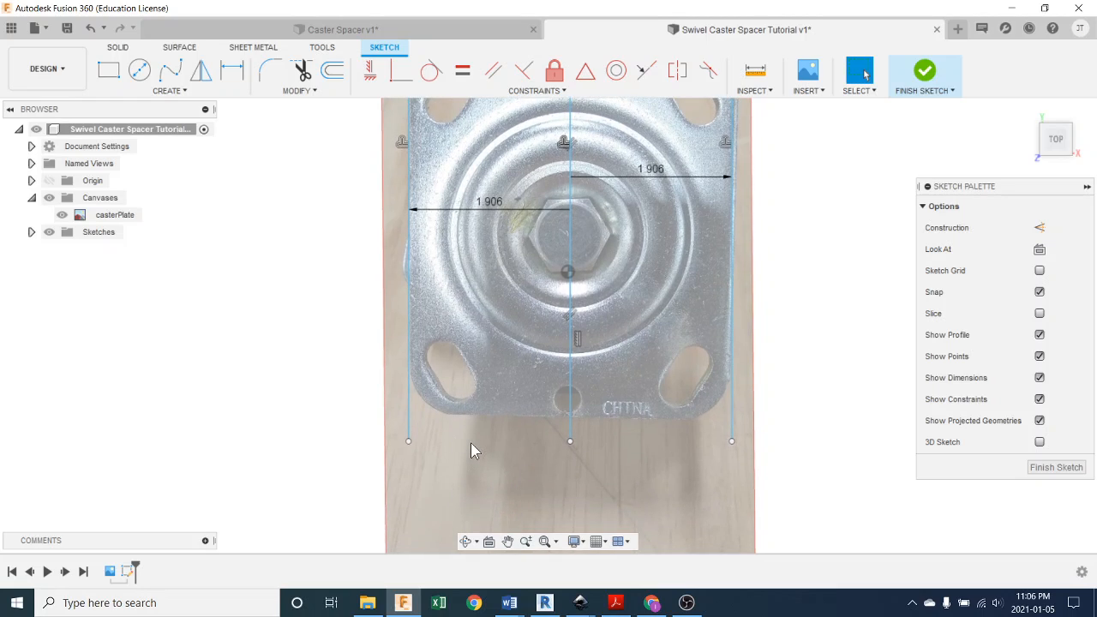
pyautogui.click(571, 419)
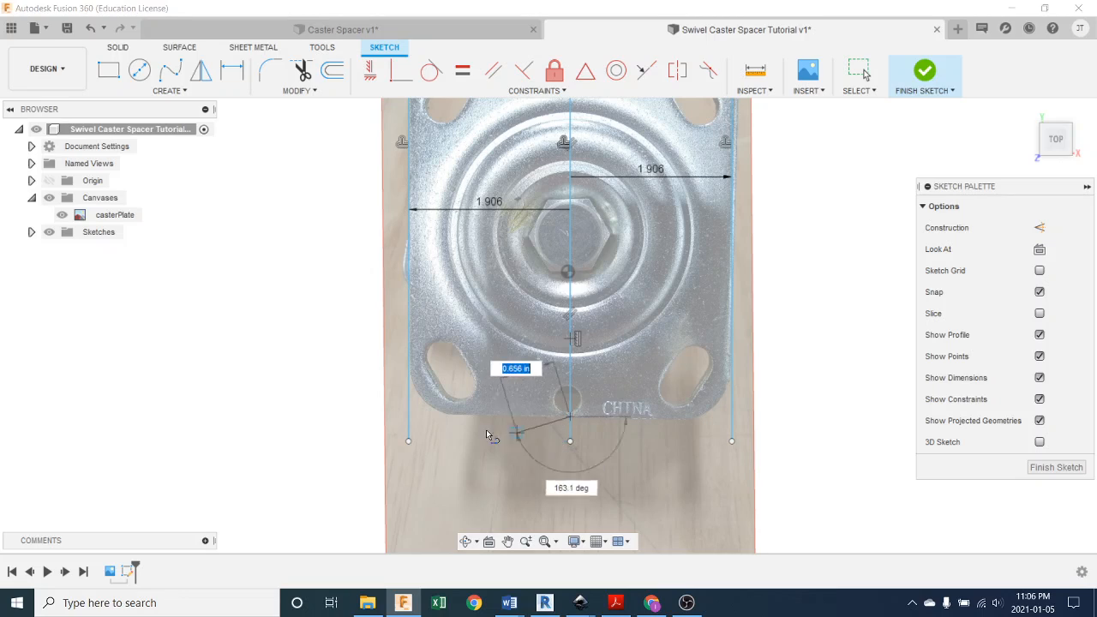
pyautogui.click(399, 417)
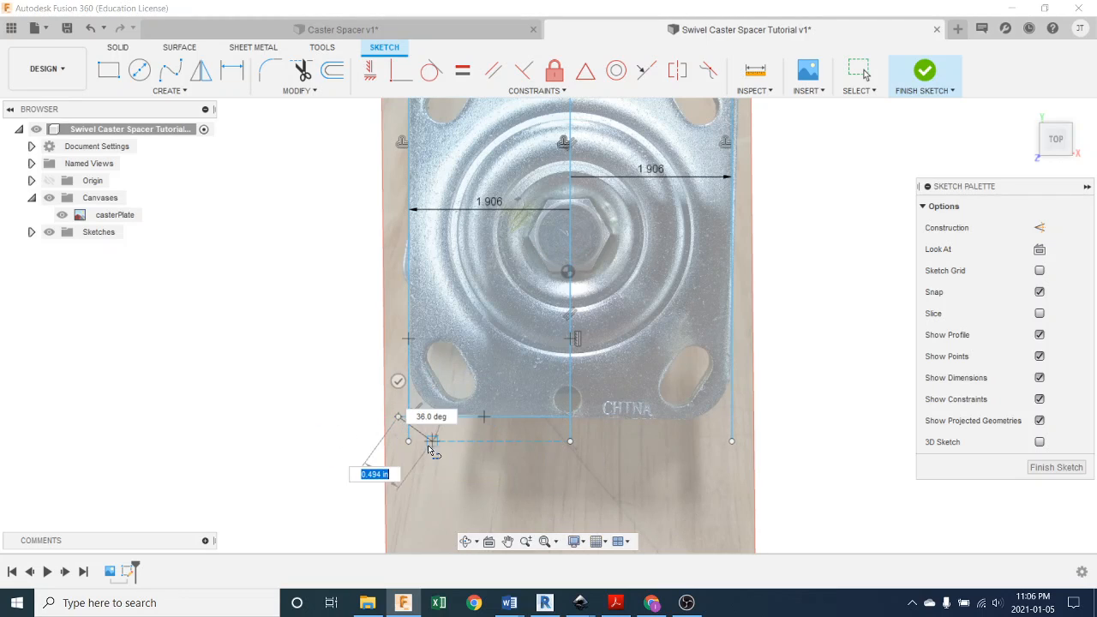
pyautogui.press('Escape')
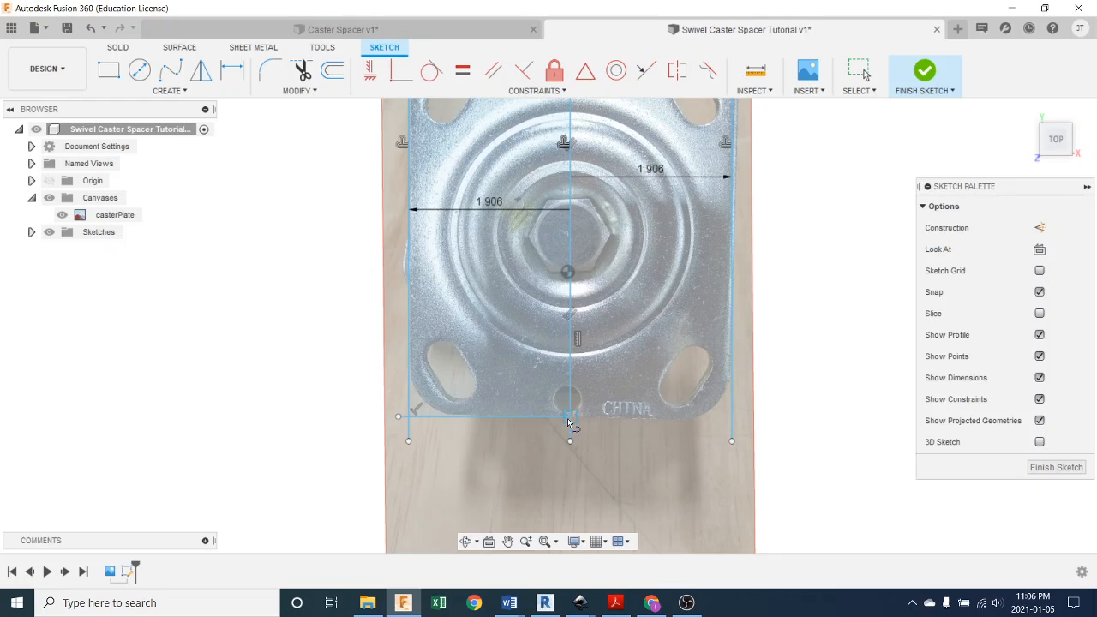
# Draw a horizontal line about 2.07 in long along the plate's lower edge from the centre line past the right offset line
pyautogui.press('l')
pyautogui.click(570, 418)
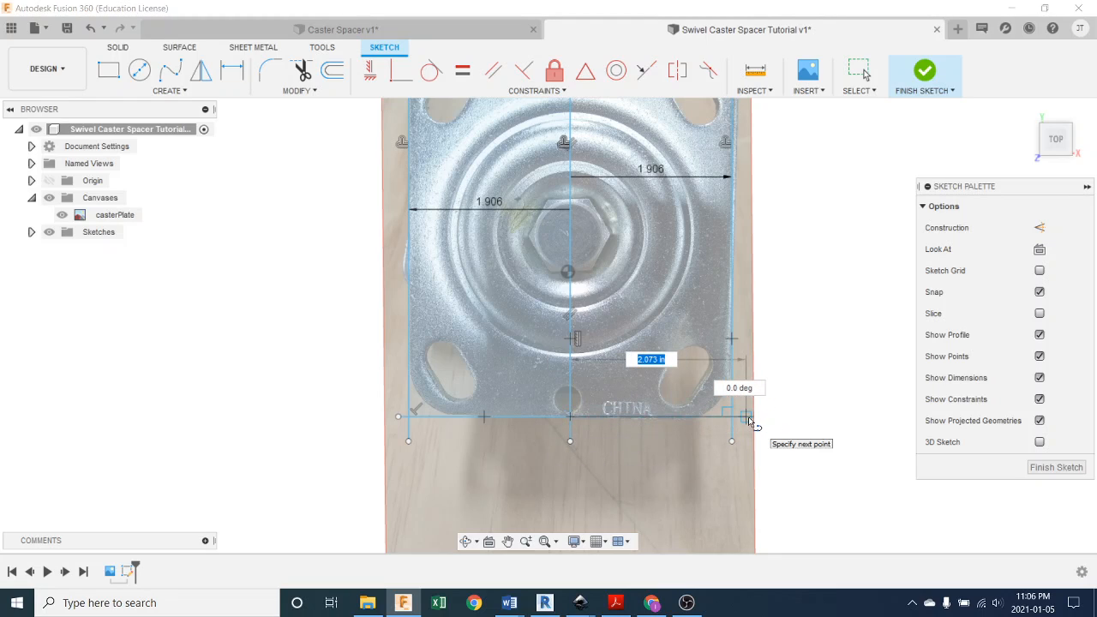
pyautogui.click(748, 419)
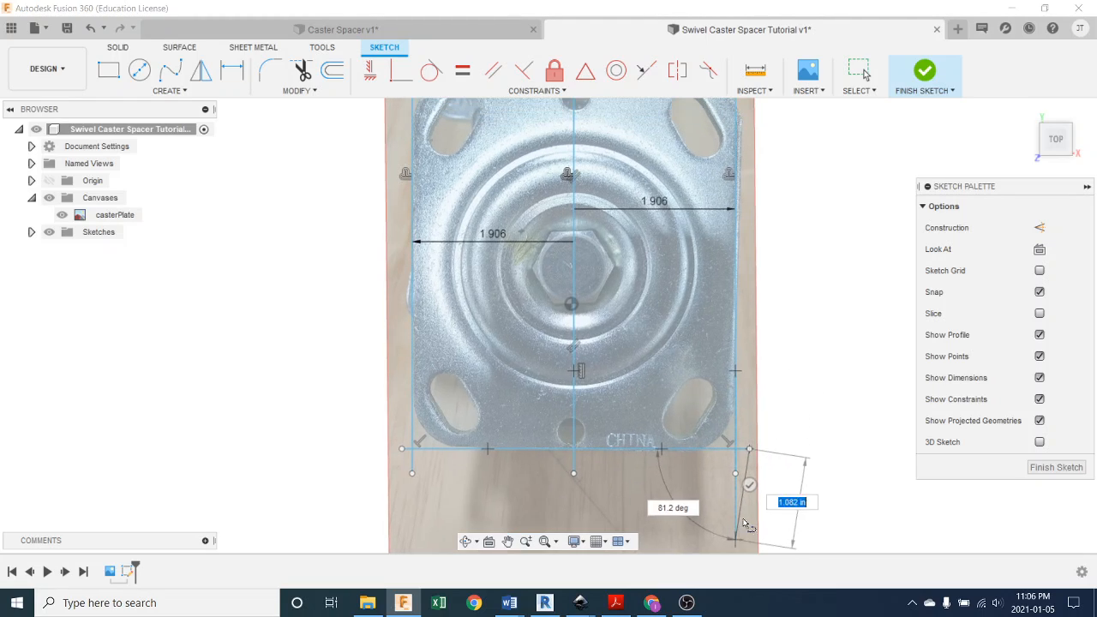
pyautogui.press('Escape')
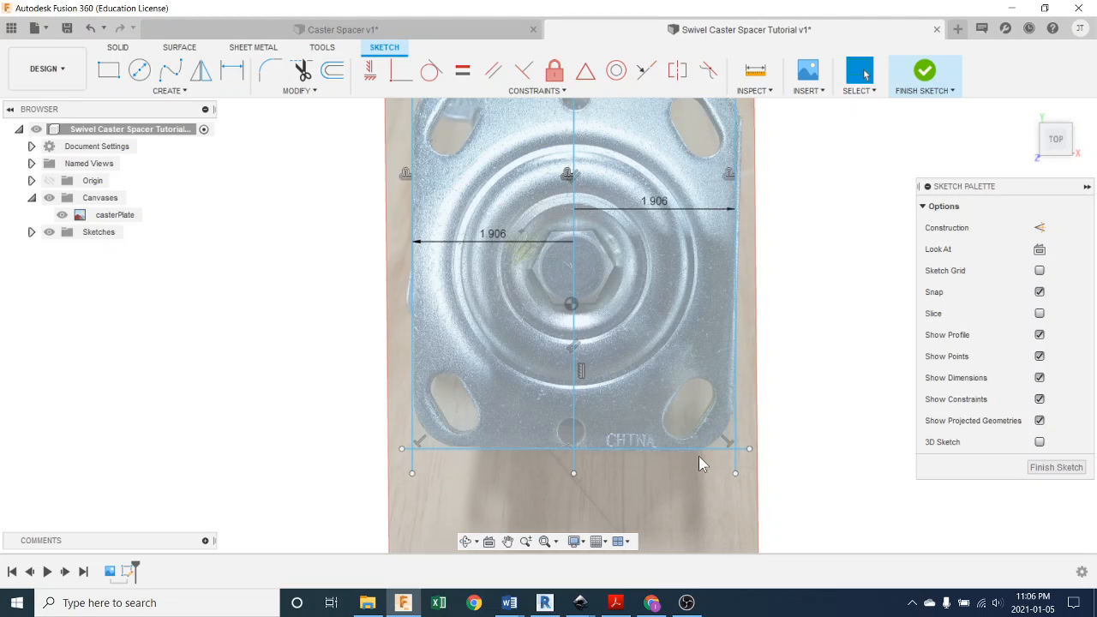
# Trim the overhanging line ends at the two lower corners of the plate outline
pyautogui.click(301, 72)
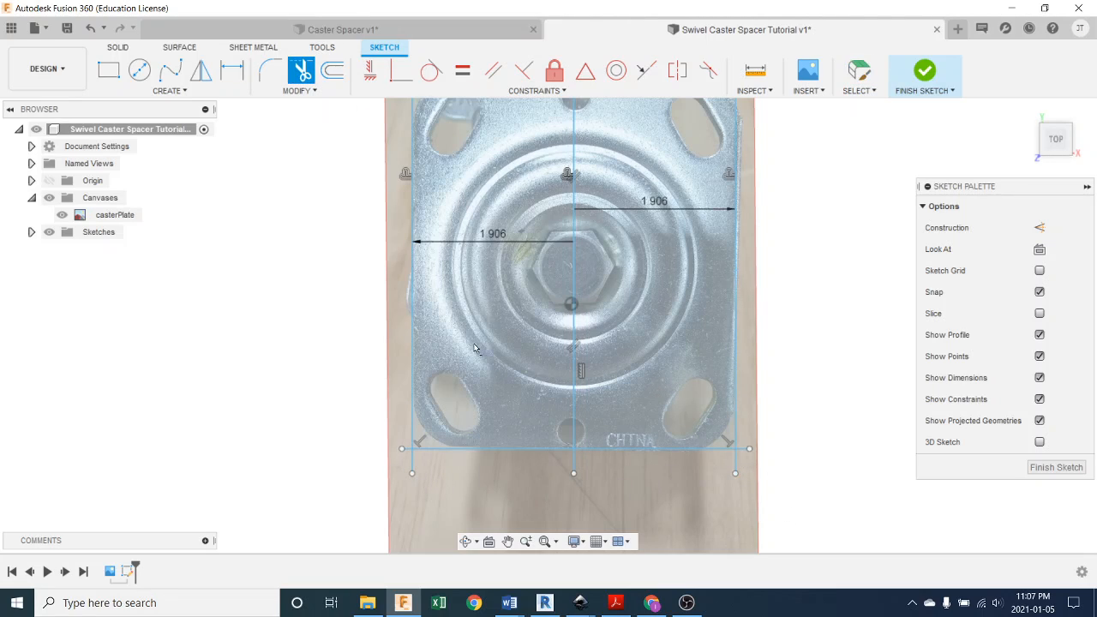
pyautogui.click(411, 467)
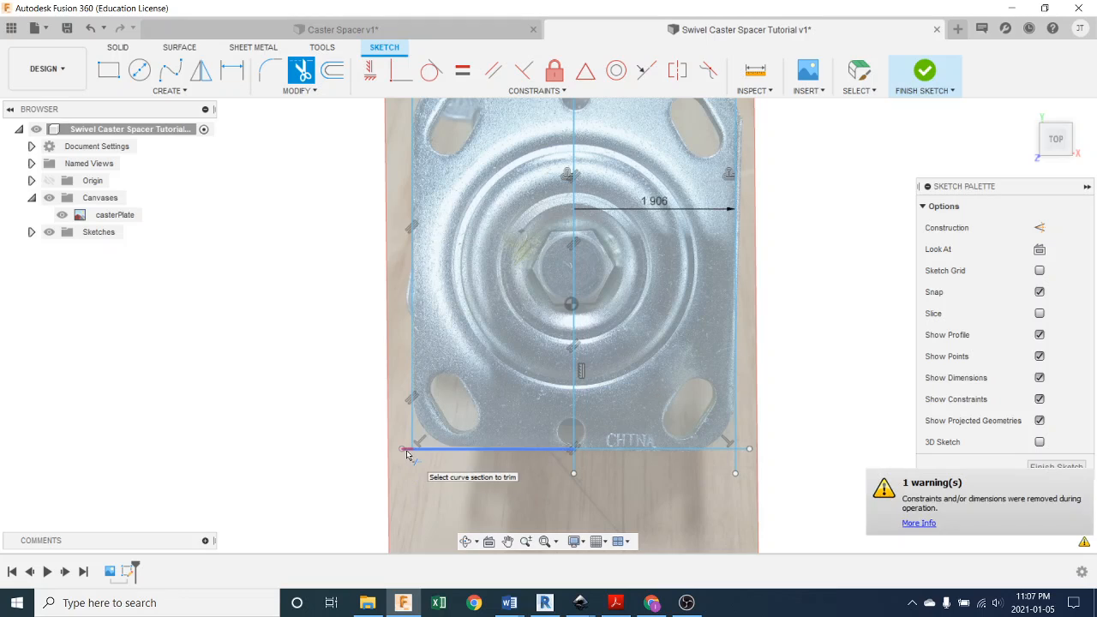
pyautogui.click(735, 471)
# Trim the overhanging line ends at the two upper corners of the plate outline
pyautogui.moveTo(779, 338); pyautogui.dragTo(773, 445, button='middle')
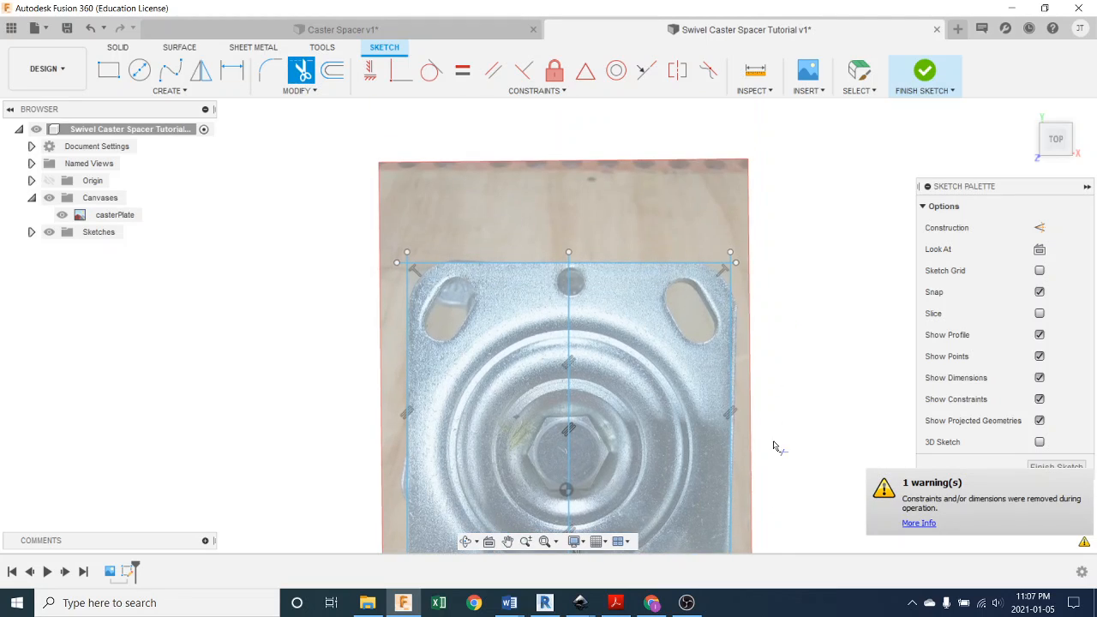
pyautogui.scroll(1, 737, 266)
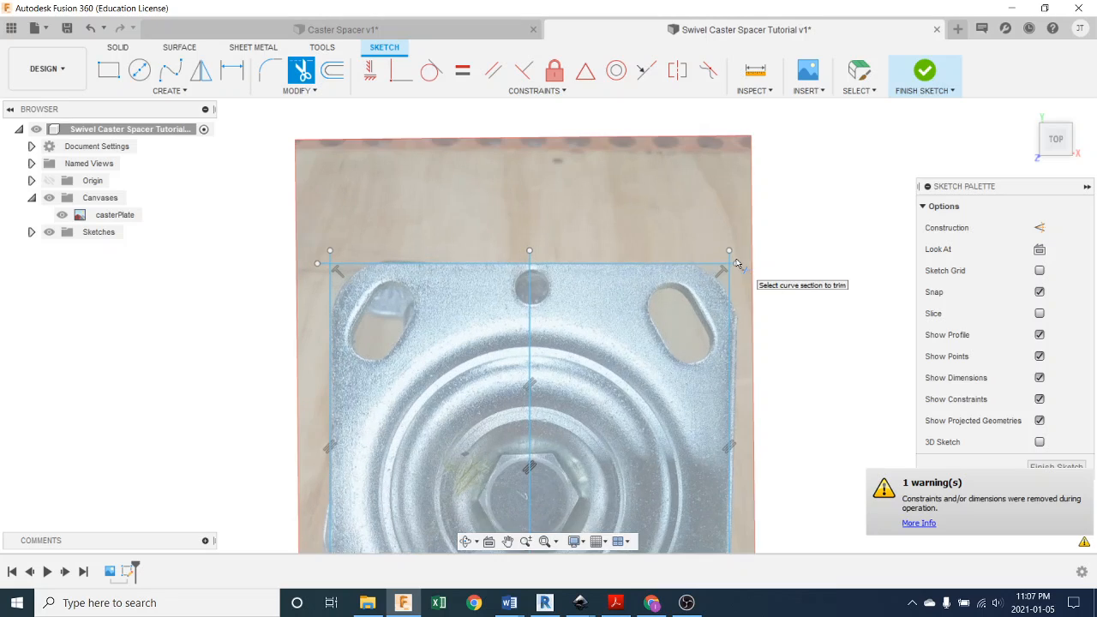
pyautogui.scroll(2, 736, 264)
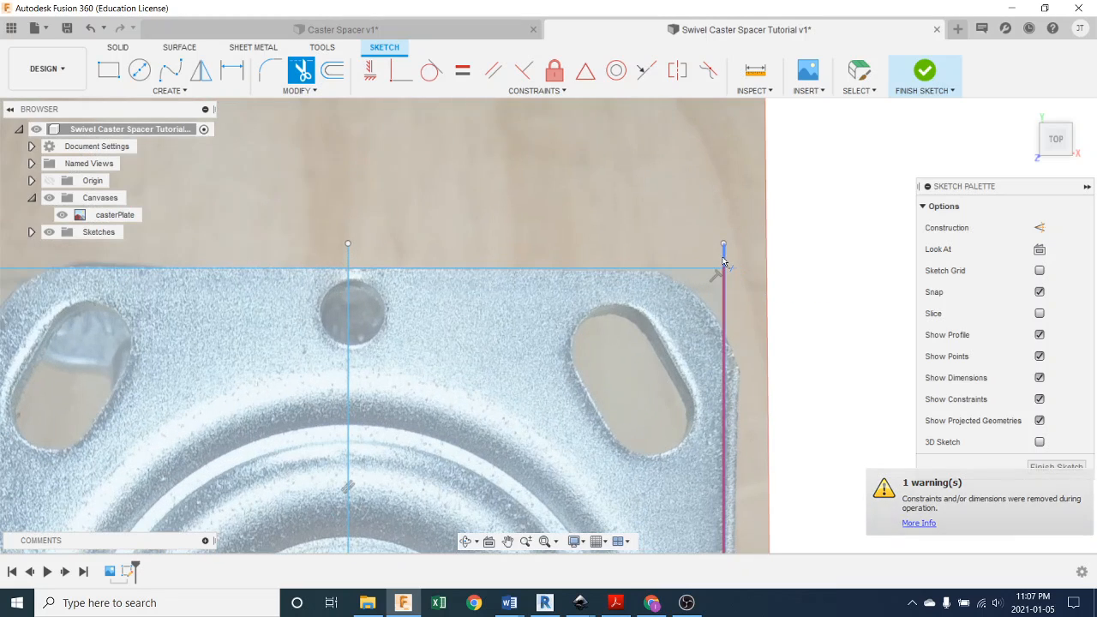
pyautogui.moveTo(395, 243); pyautogui.dragTo(717, 242, button='middle')
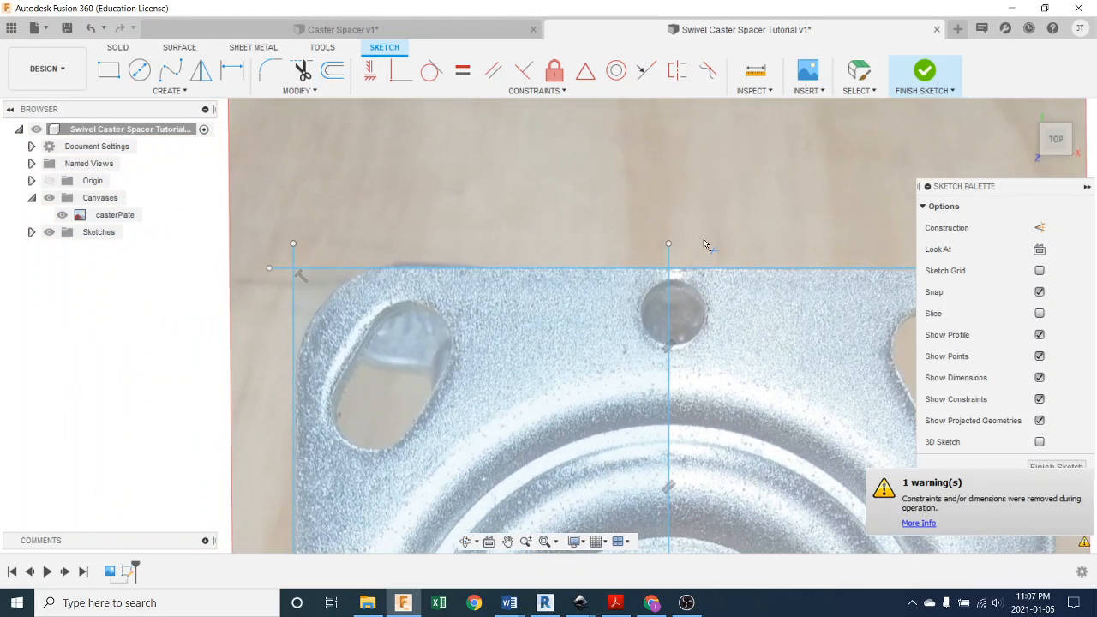
pyautogui.click(294, 257)
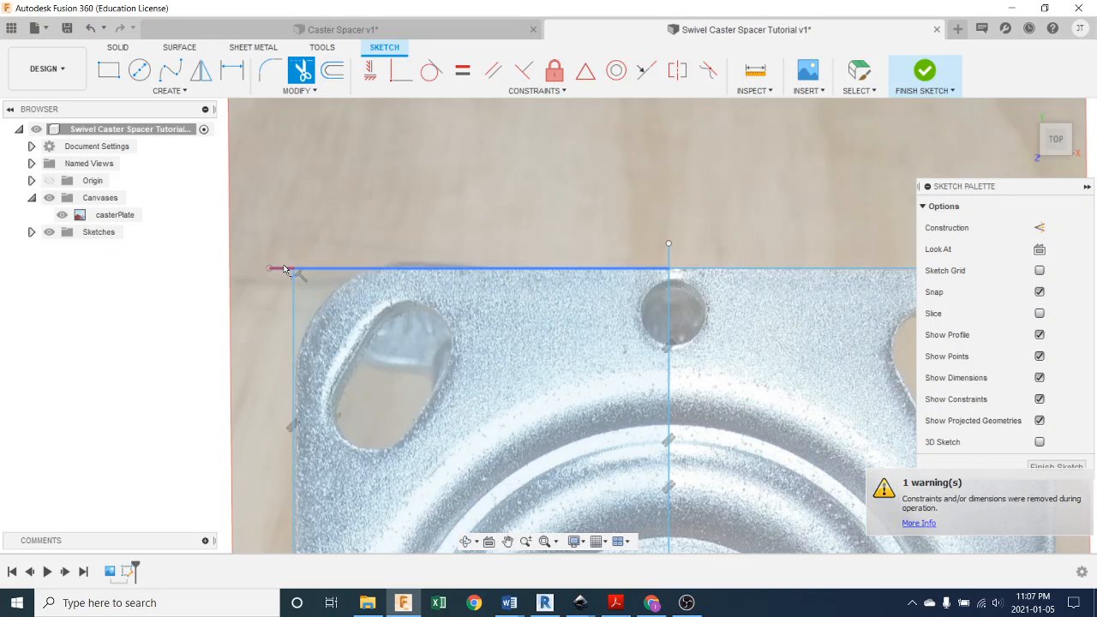
pyautogui.click(281, 269)
pyautogui.scroll(-2, 433, 405)
pyautogui.scroll(-1, 433, 405)
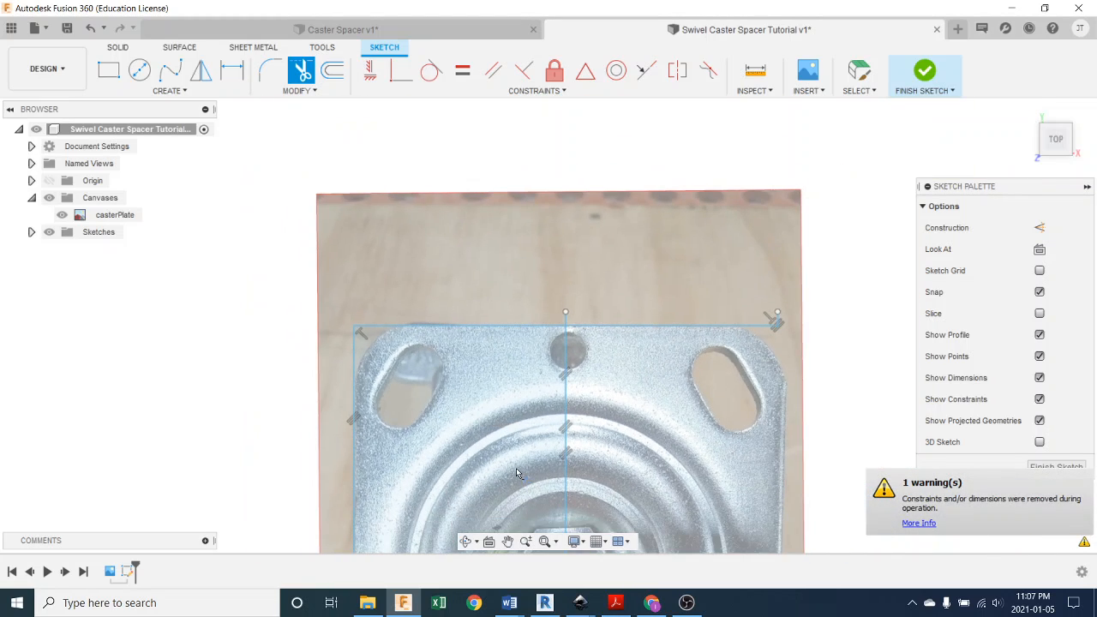
pyautogui.moveTo(517, 472); pyautogui.dragTo(509, 332, button='middle')
pyautogui.press('Escape')
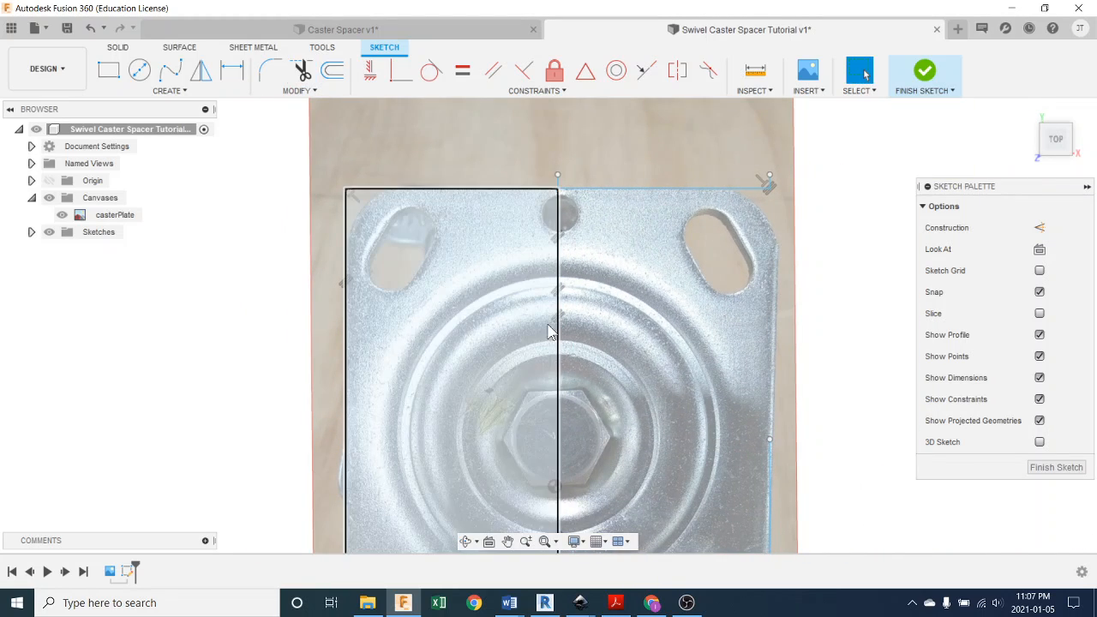
# Convert both the upper and lower segments of the vertical centre line to construction lines
pyautogui.click(557, 332)
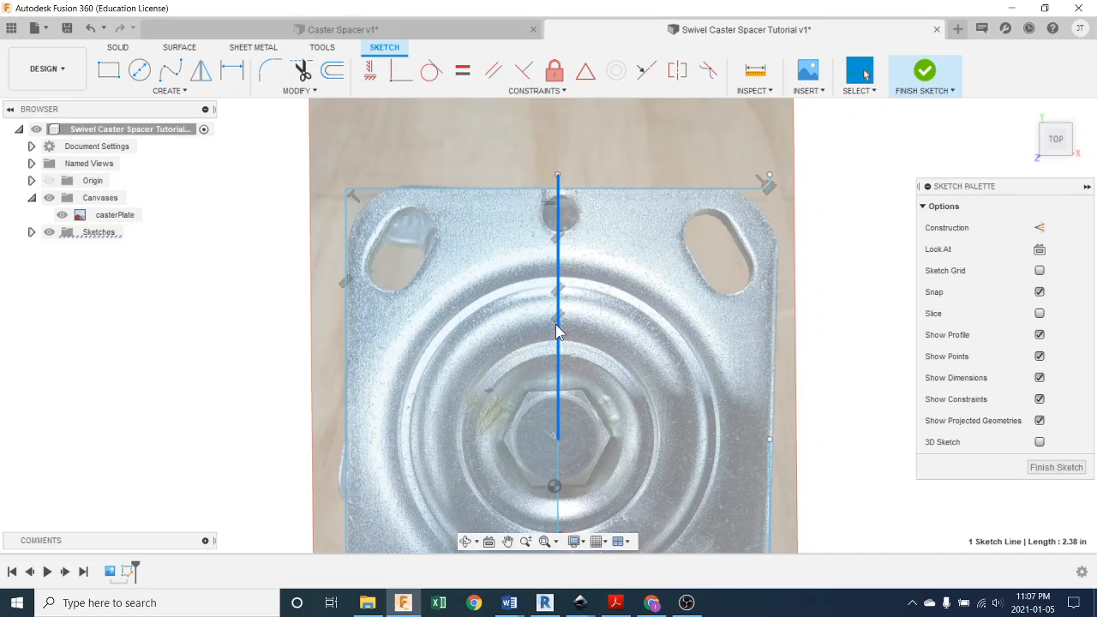
pyautogui.press('x')
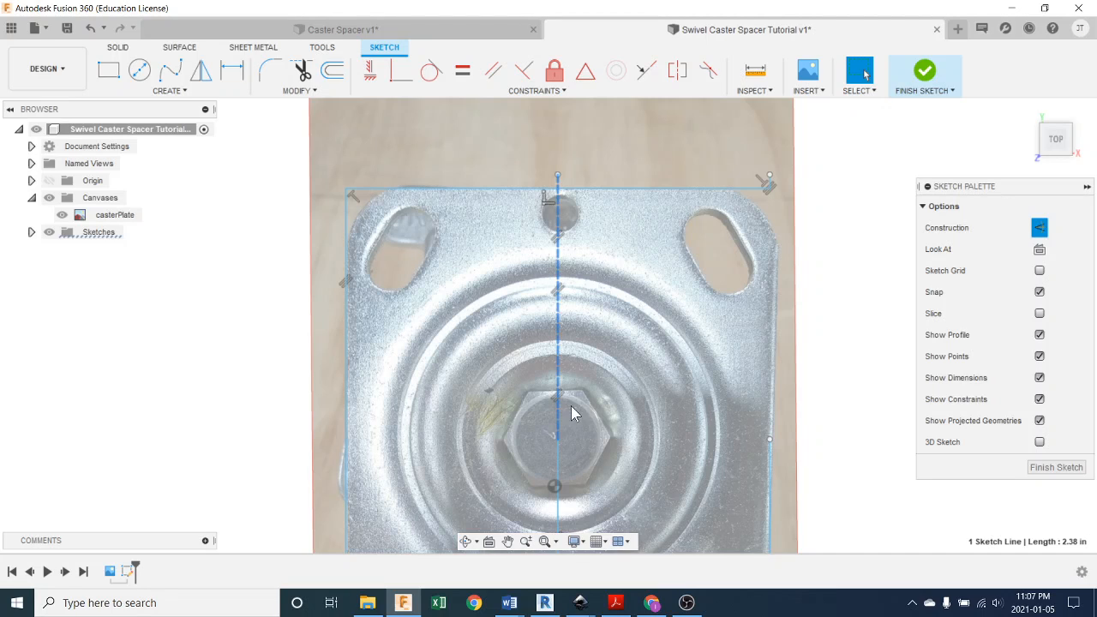
pyautogui.moveTo(571, 406); pyautogui.dragTo(572, 338, button='middle')
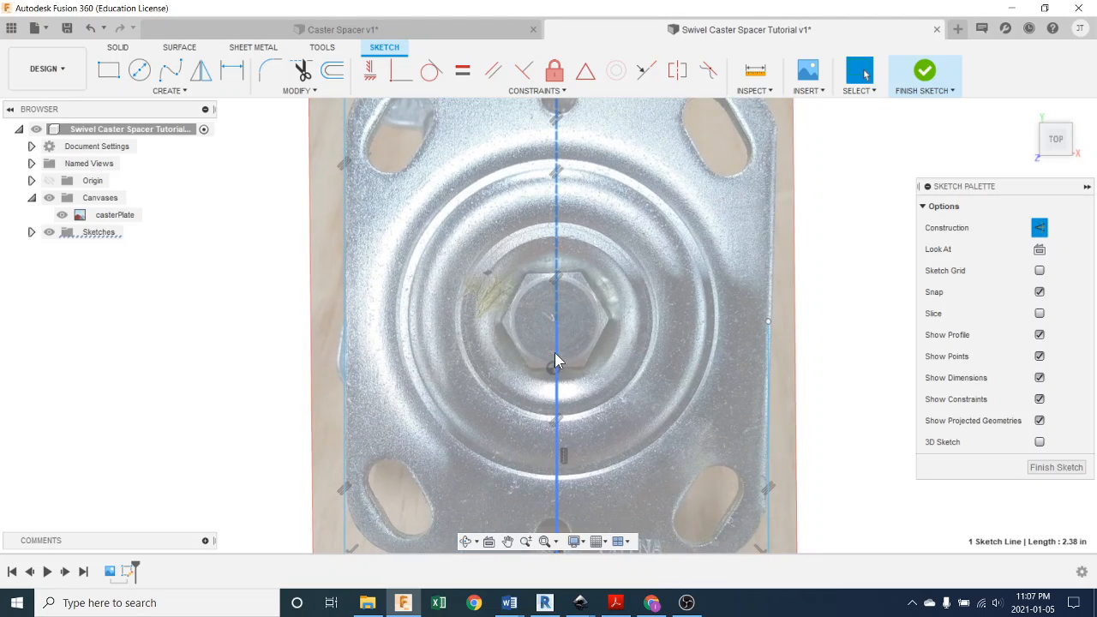
pyautogui.click(555, 352)
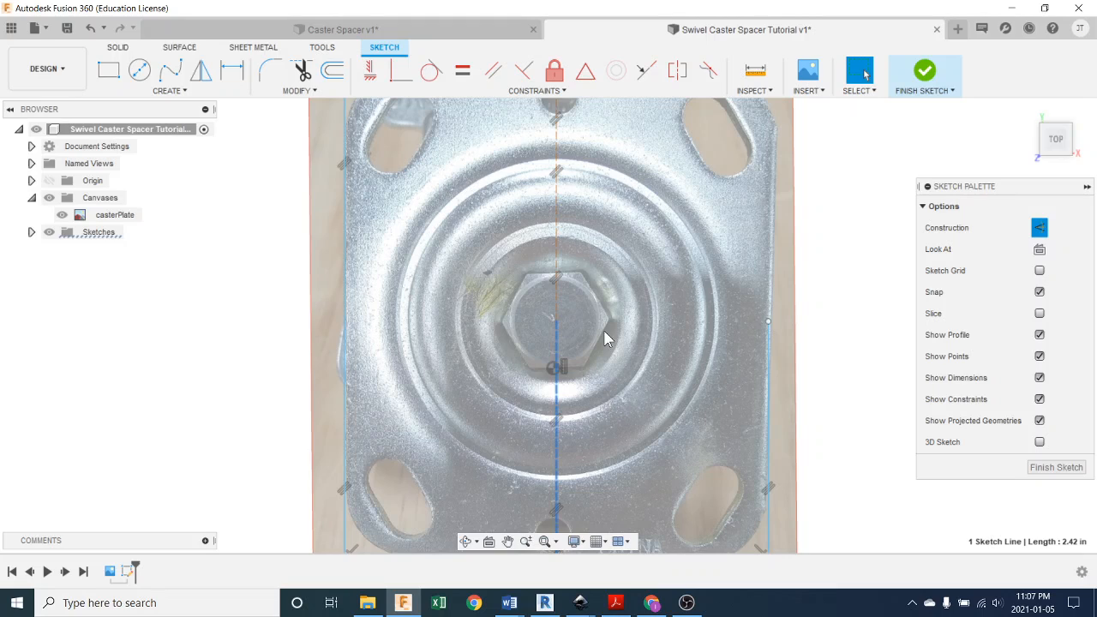
pyautogui.scroll(-3, 608, 338)
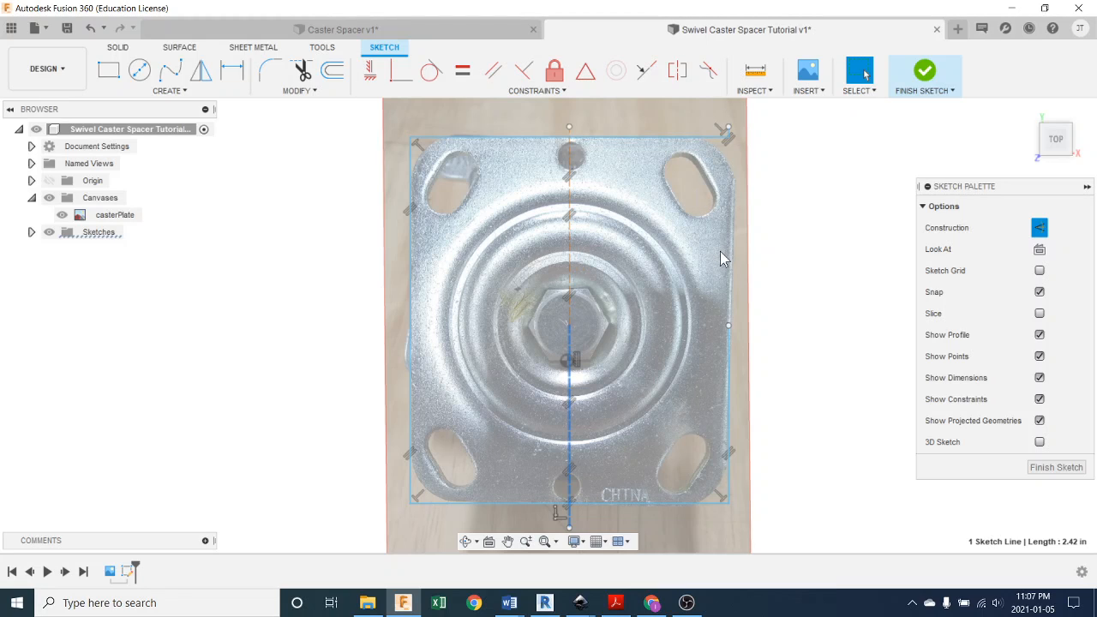
pyautogui.scroll(3, 731, 148)
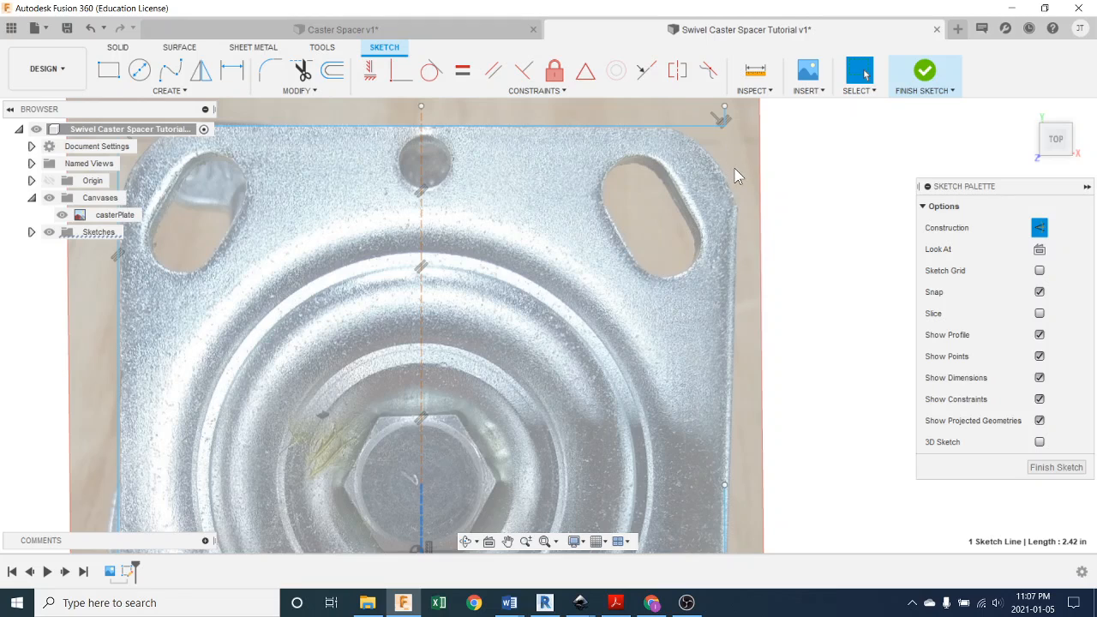
pyautogui.scroll(-2, 735, 176)
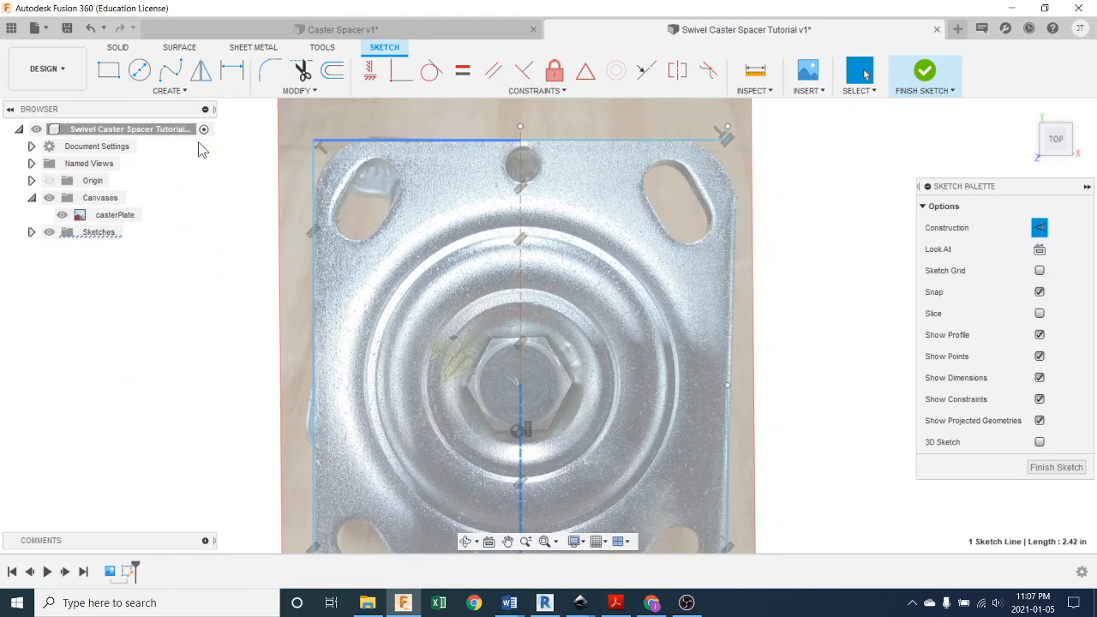
# Draw a vertical line from the outline's upper-right corner down to the open endpoint midway along the right edge
pyautogui.press('Escape')
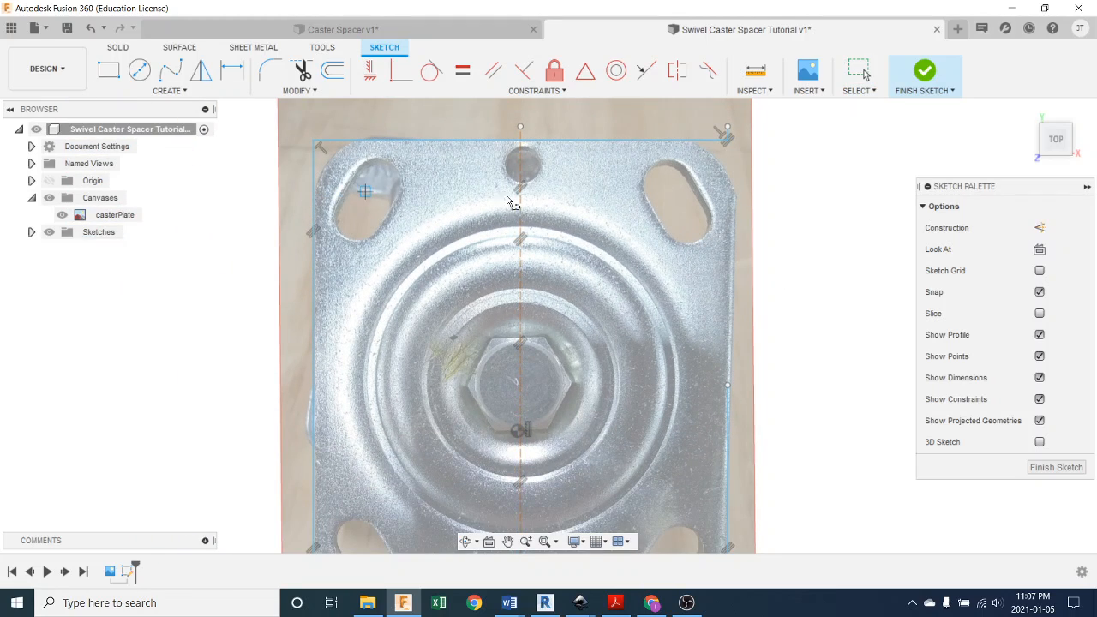
pyautogui.click(727, 141)
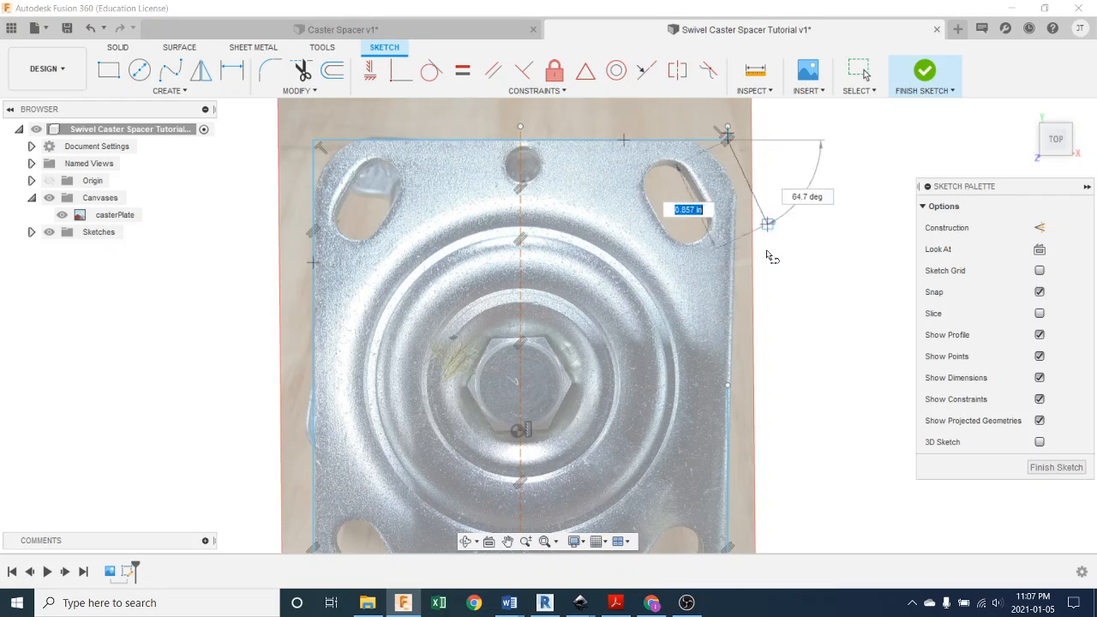
pyautogui.click(727, 386)
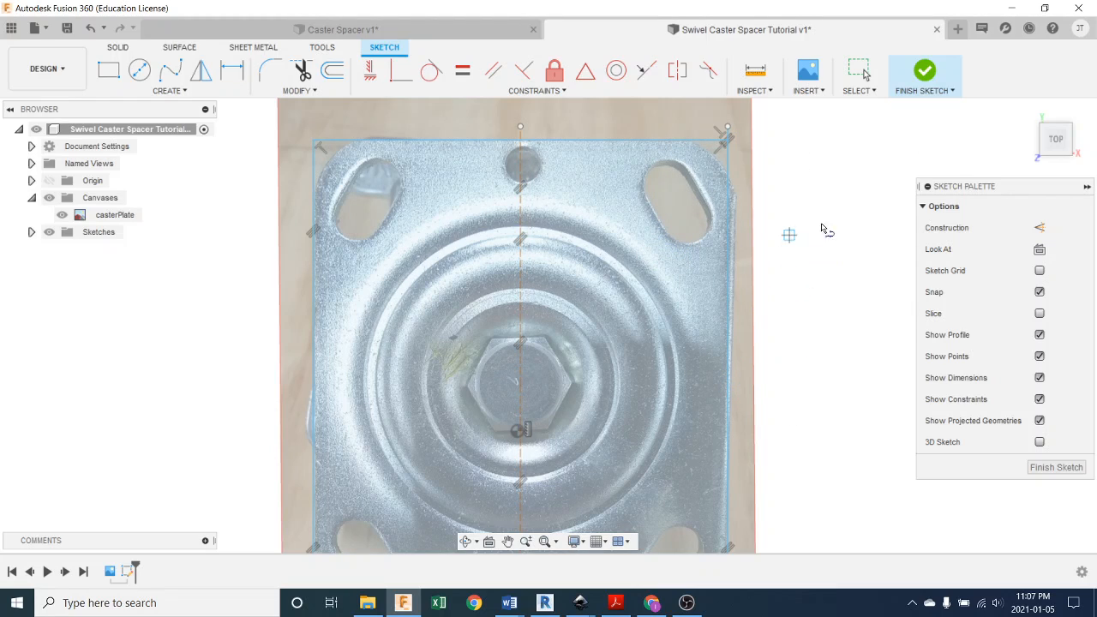
pyautogui.press('Escape')
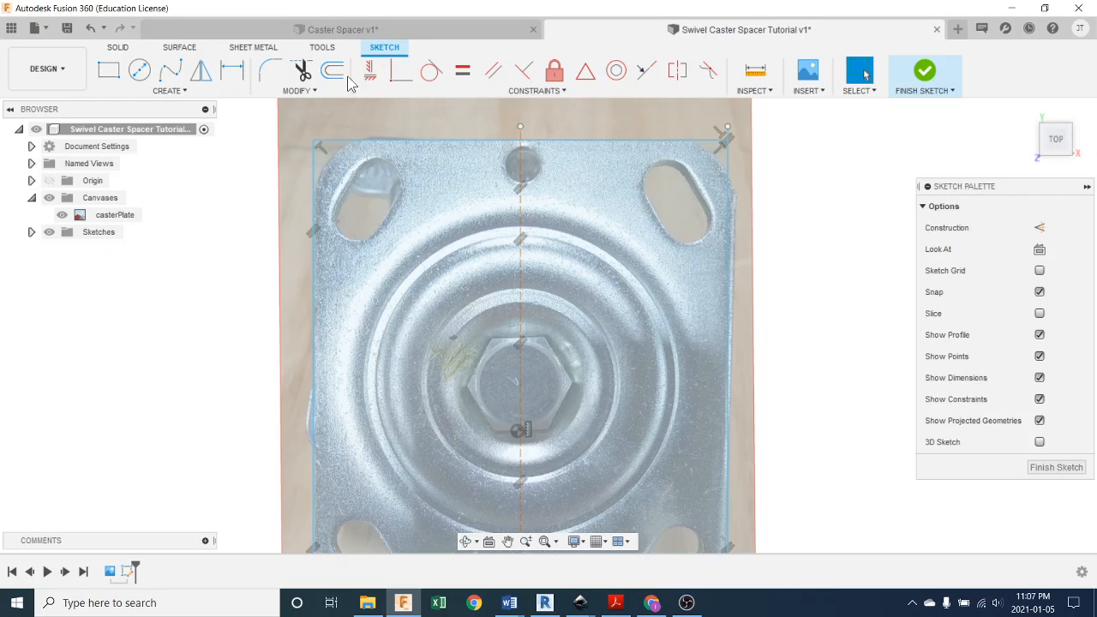
# Trim the leftover line stub above the outline's upper-right corner
pyautogui.click(302, 71)
pyautogui.click(728, 133)
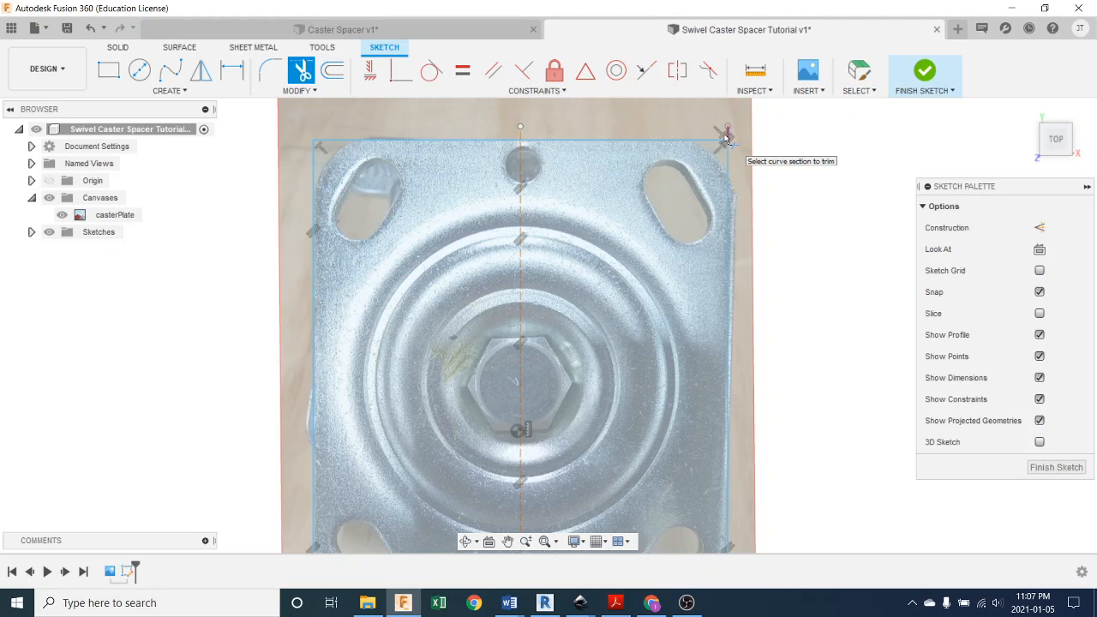
pyautogui.scroll(-5, 798, 291)
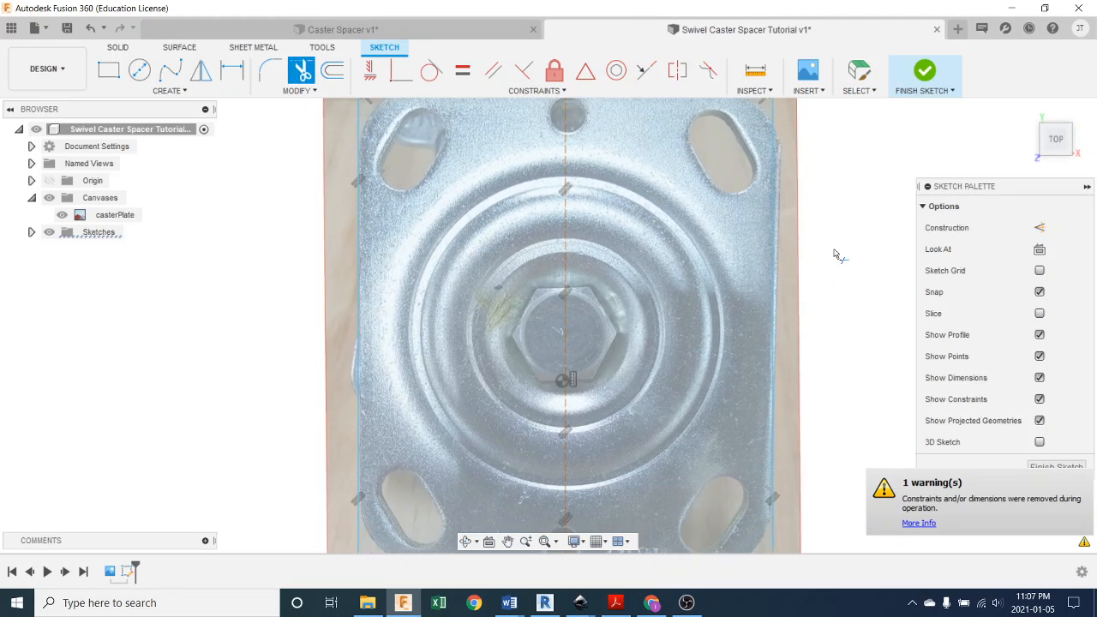
pyautogui.moveTo(678, 295); pyautogui.dragTo(663, 294, button='middle')
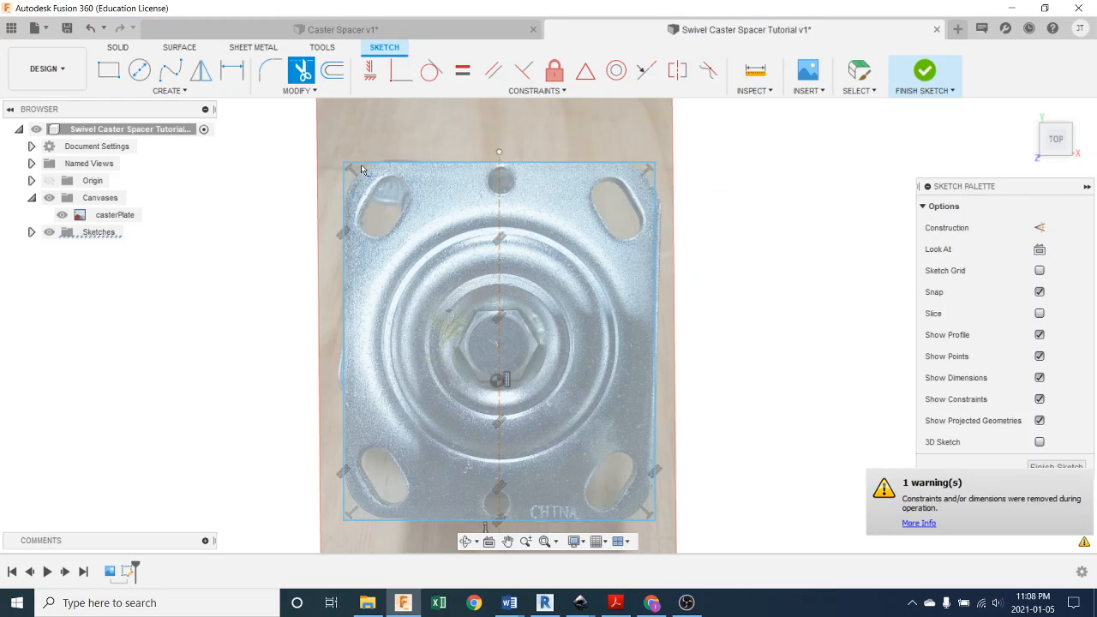
pyautogui.click(270, 73)
pyautogui.moveTo(549, 482); pyautogui.dragTo(553, 396, button='middle')
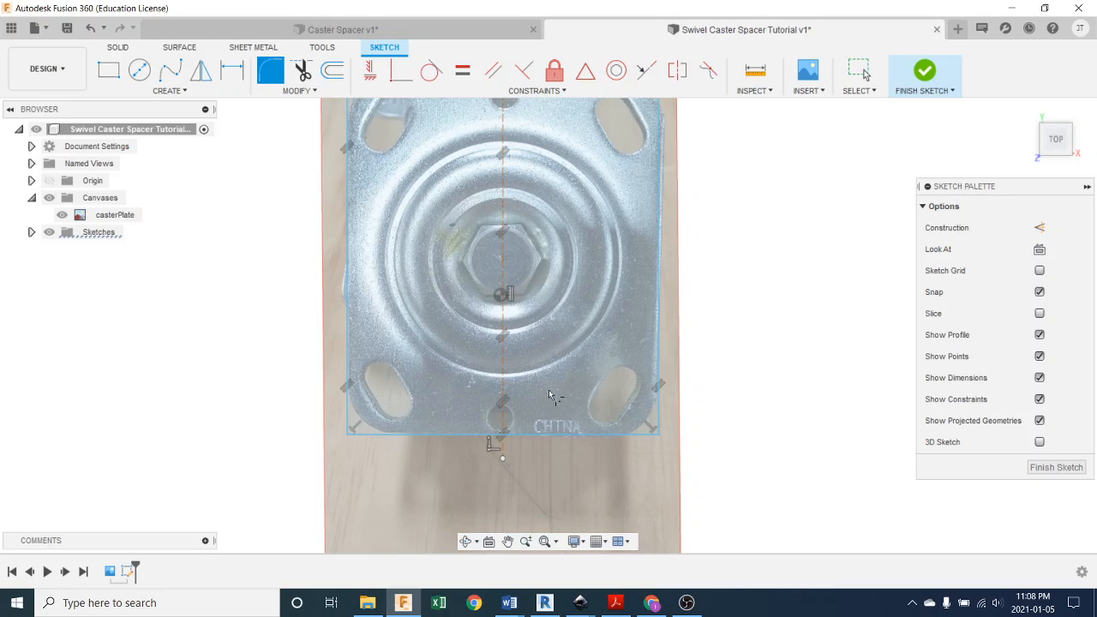
pyautogui.scroll(5, 610, 438)
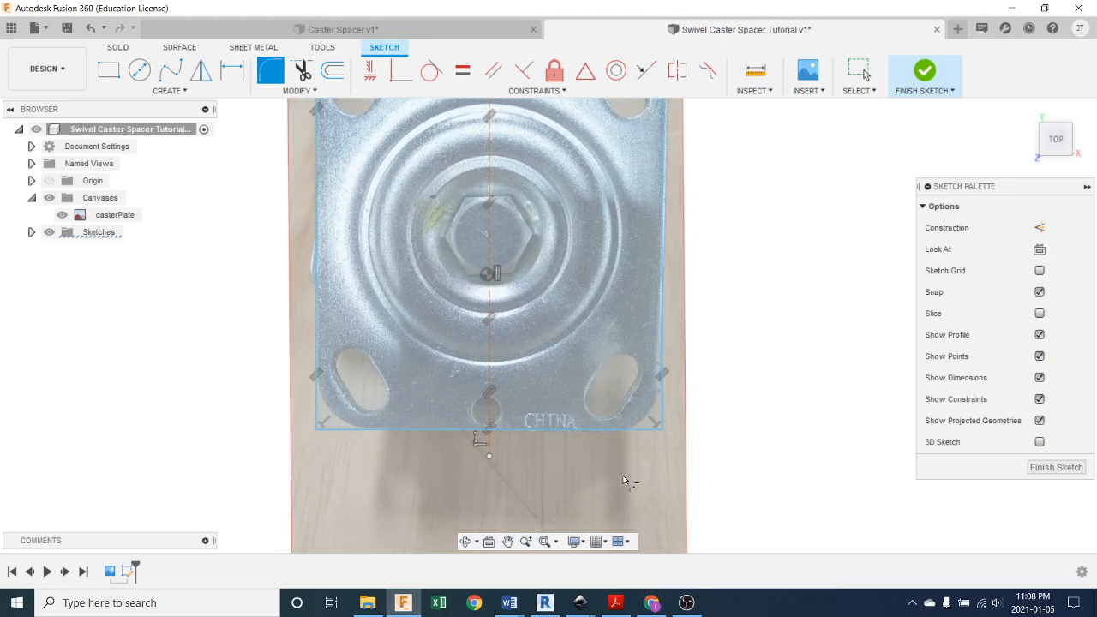
pyautogui.scroll(1, 611, 444)
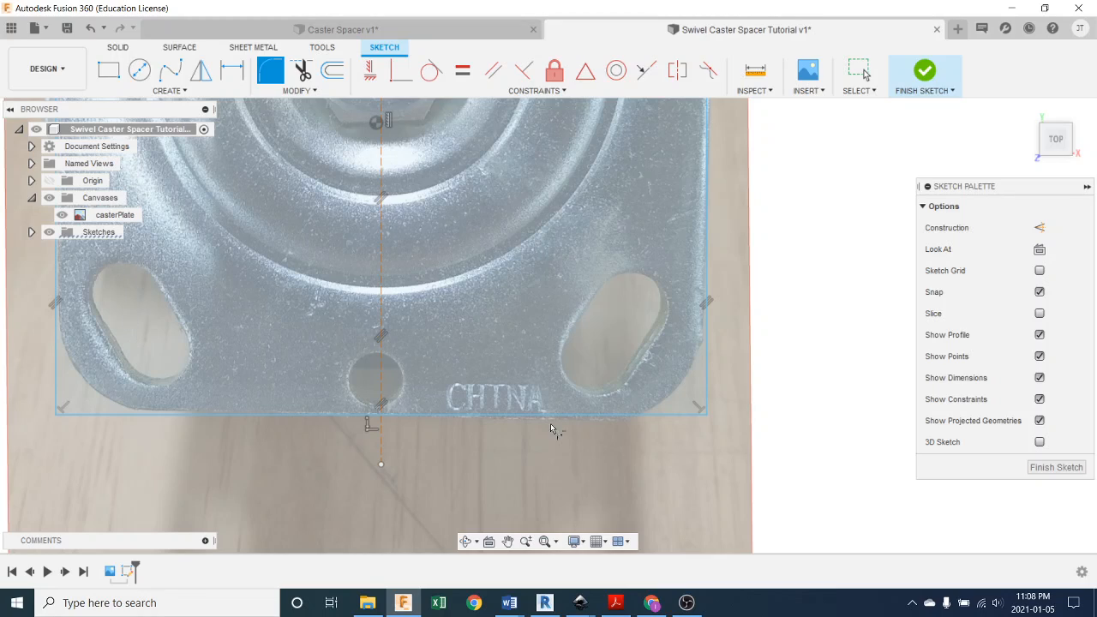
pyautogui.click(632, 415)
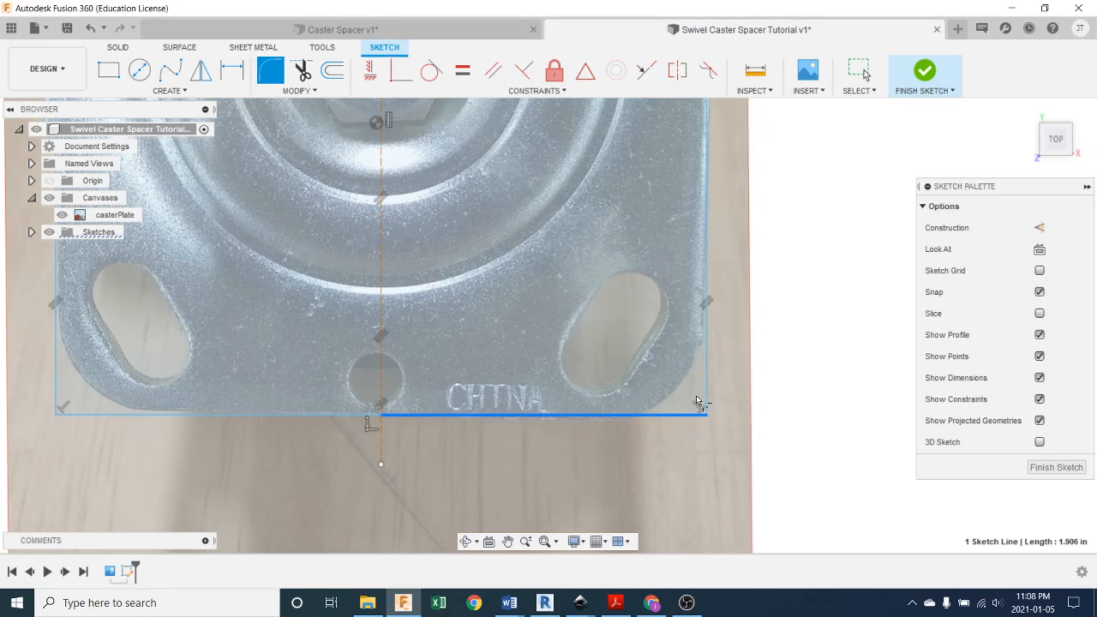
pyautogui.click(707, 375)
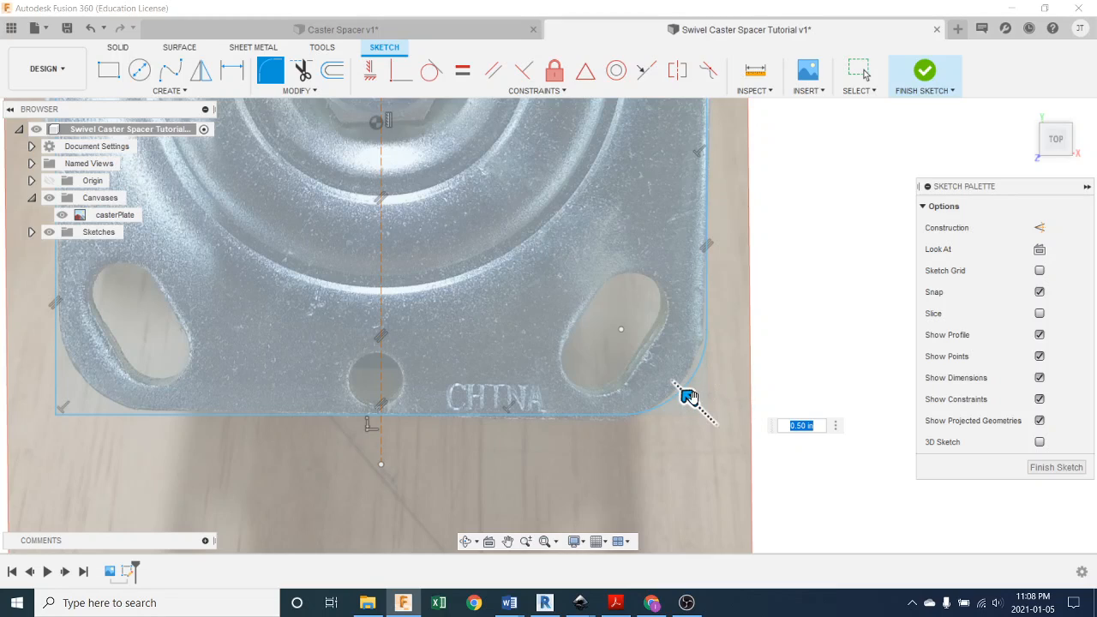
pyautogui.moveTo(688, 401)
pyautogui.mouseDown()
pyautogui.moveTo(679, 390)
pyautogui.moveTo(684, 400)
pyautogui.mouseUp()
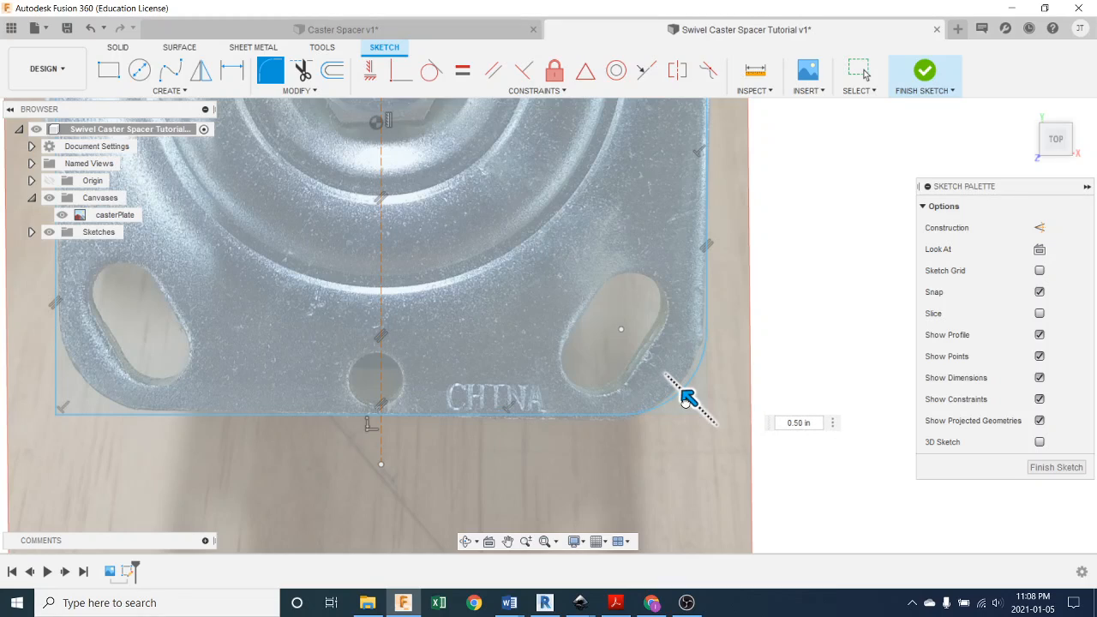
pyautogui.moveTo(683, 401); pyautogui.dragTo(684, 393)
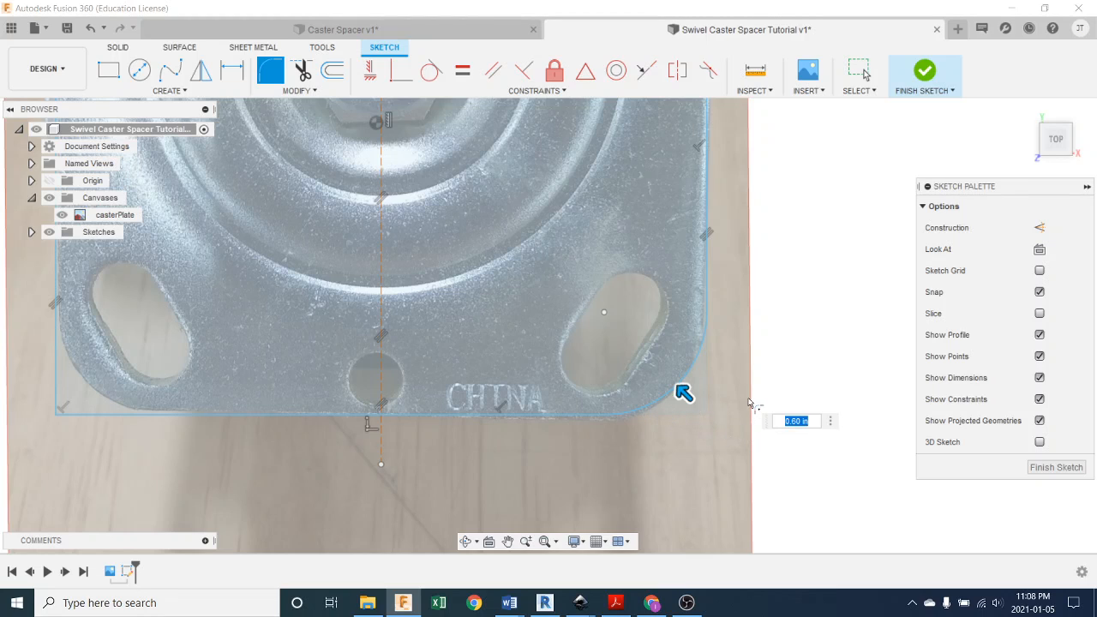
pyautogui.press('Return')
pyautogui.press('Escape')
# Fillet the upper-left corner of the plate outline with a 0.50 in radius
pyautogui.scroll(-2, 699, 421)
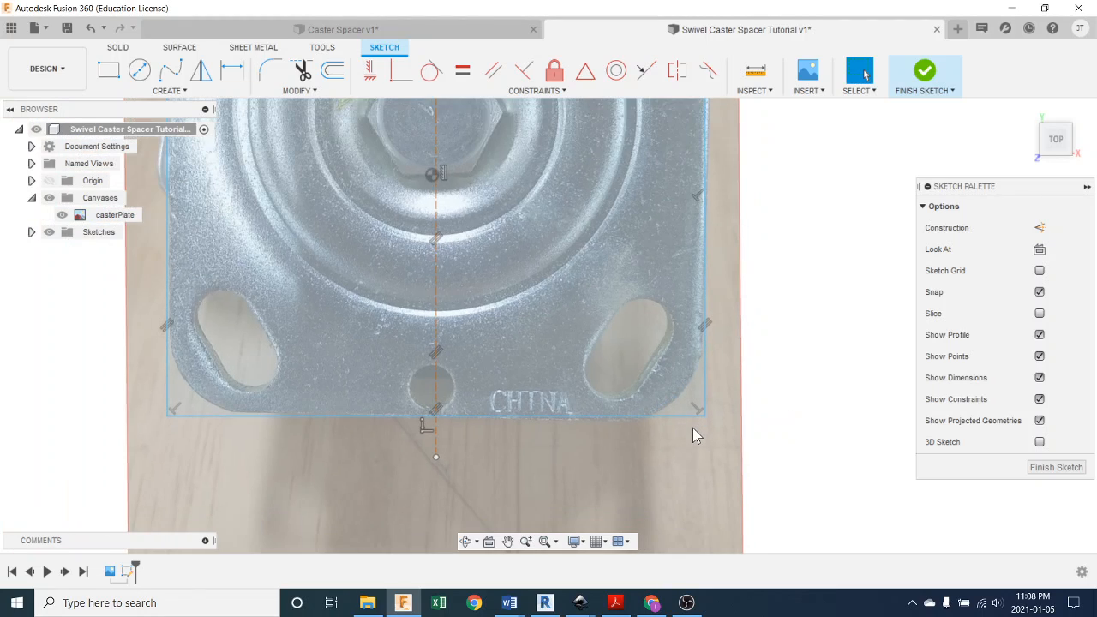
pyautogui.scroll(-3, 694, 430)
pyautogui.moveTo(628, 373); pyautogui.dragTo(632, 525, button='middle')
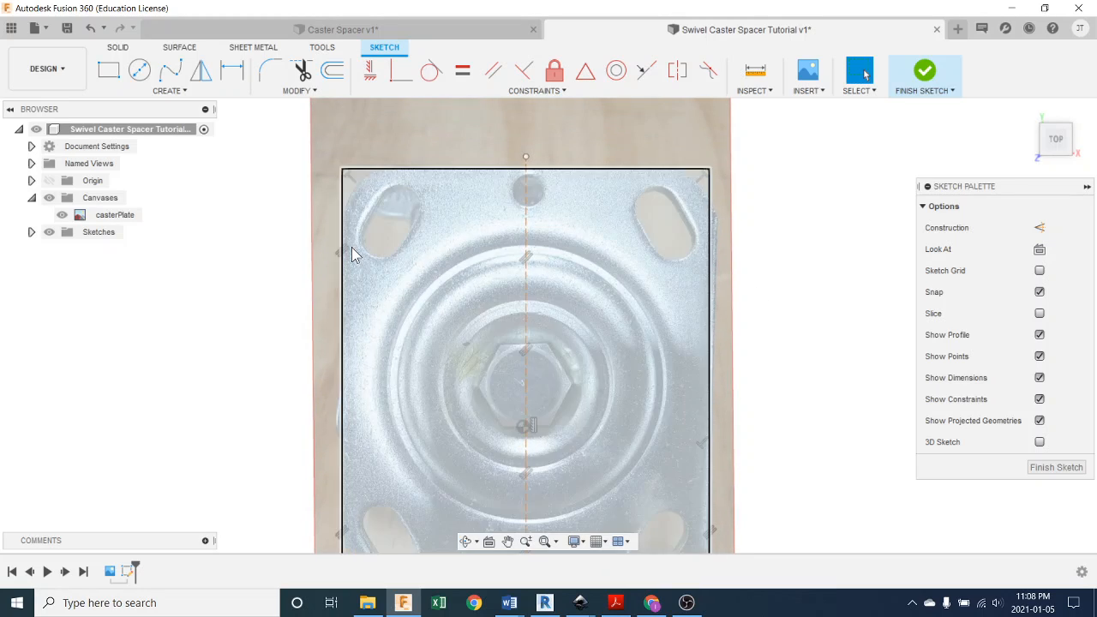
pyautogui.scroll(2, 388, 176)
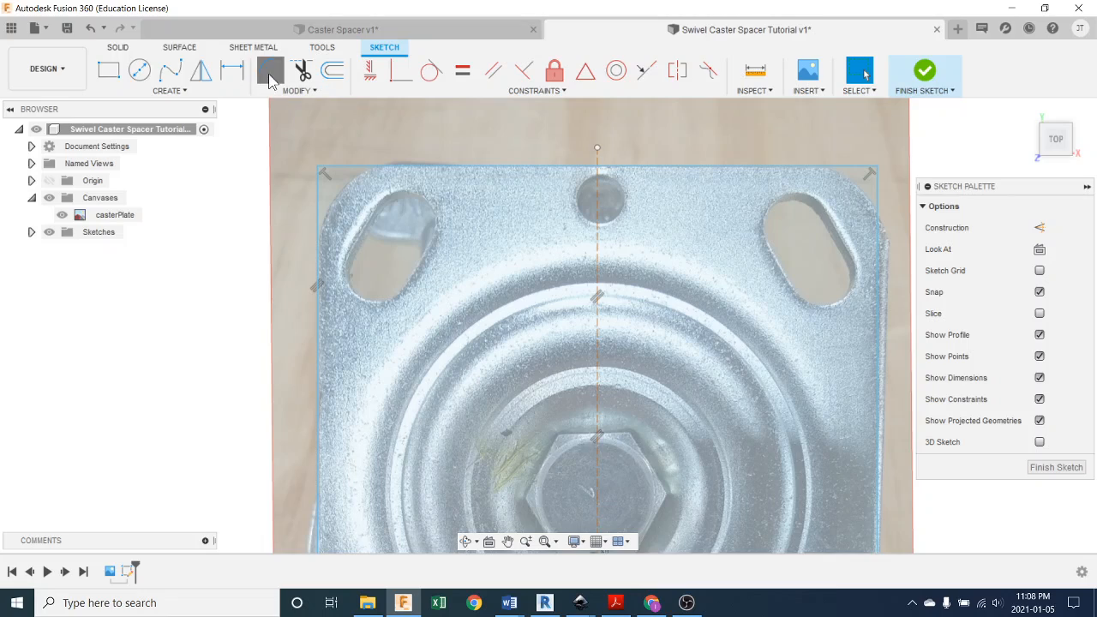
pyautogui.click(271, 73)
pyautogui.click(315, 256)
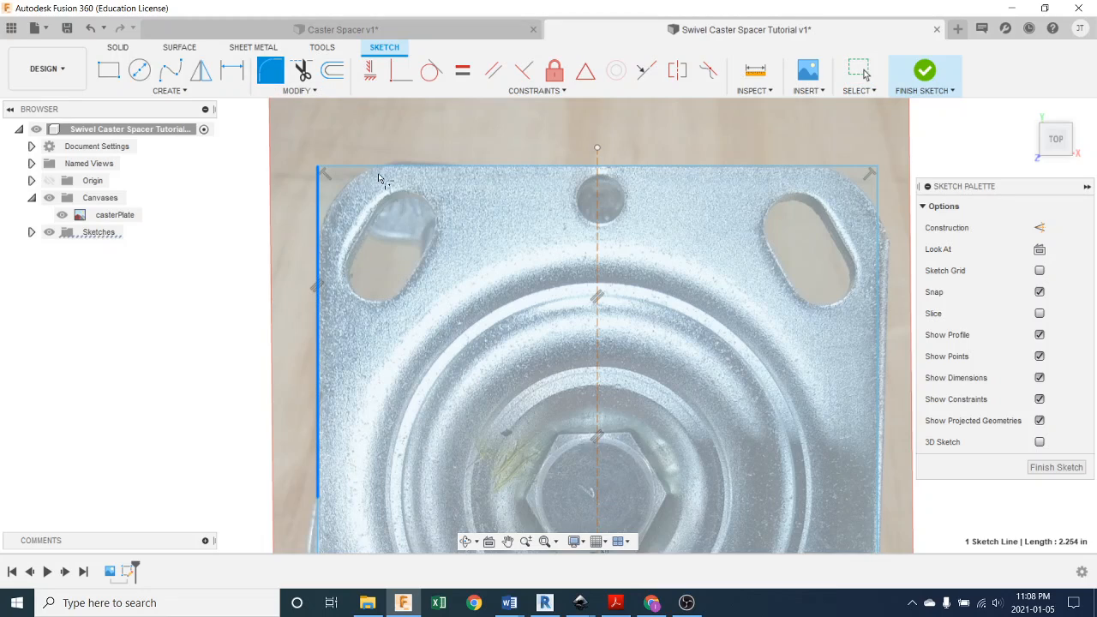
pyautogui.click(379, 168)
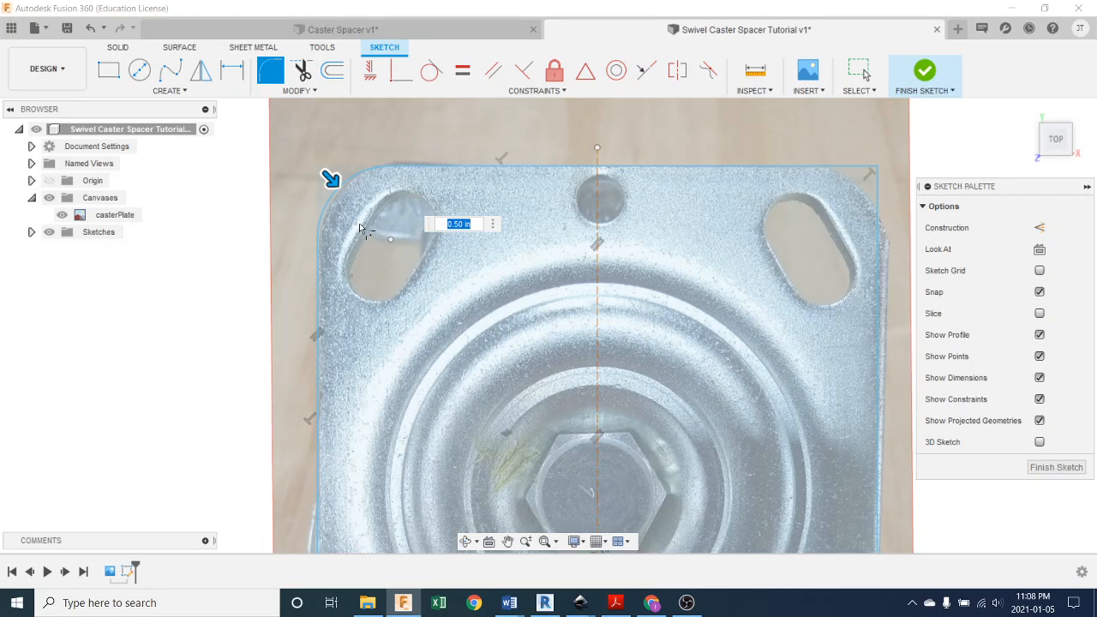
pyautogui.press('Return')
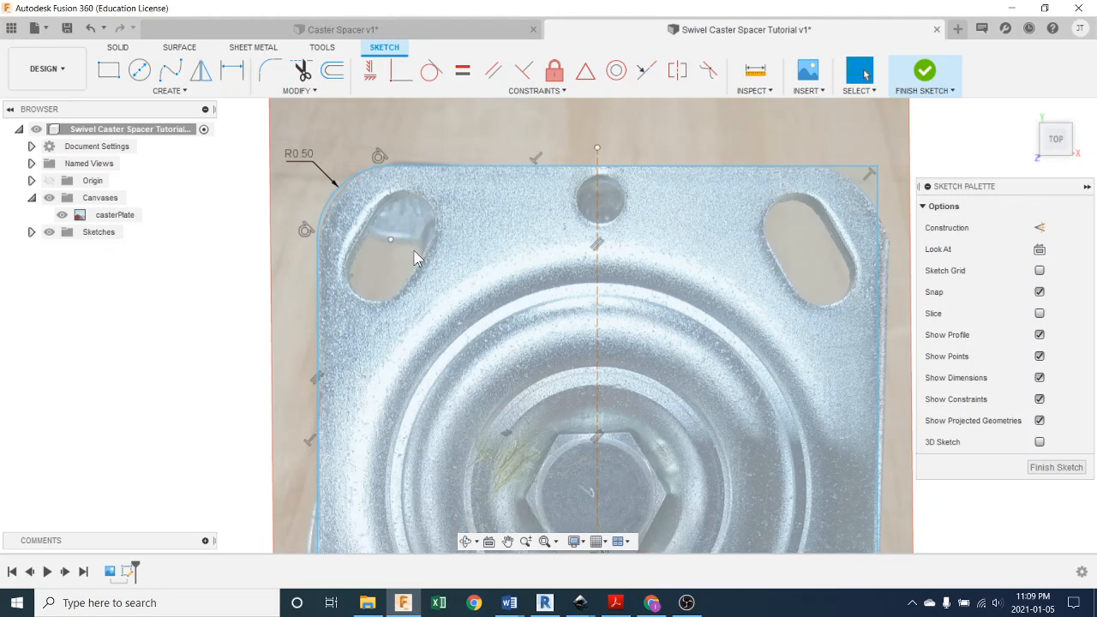
# Fillet the upper-right corner of the plate outline with a 0.50 in radius
pyautogui.scroll(-3, 425, 278)
pyautogui.scroll(-1, 424, 280)
pyautogui.moveTo(446, 345); pyautogui.dragTo(436, 281, button='middle')
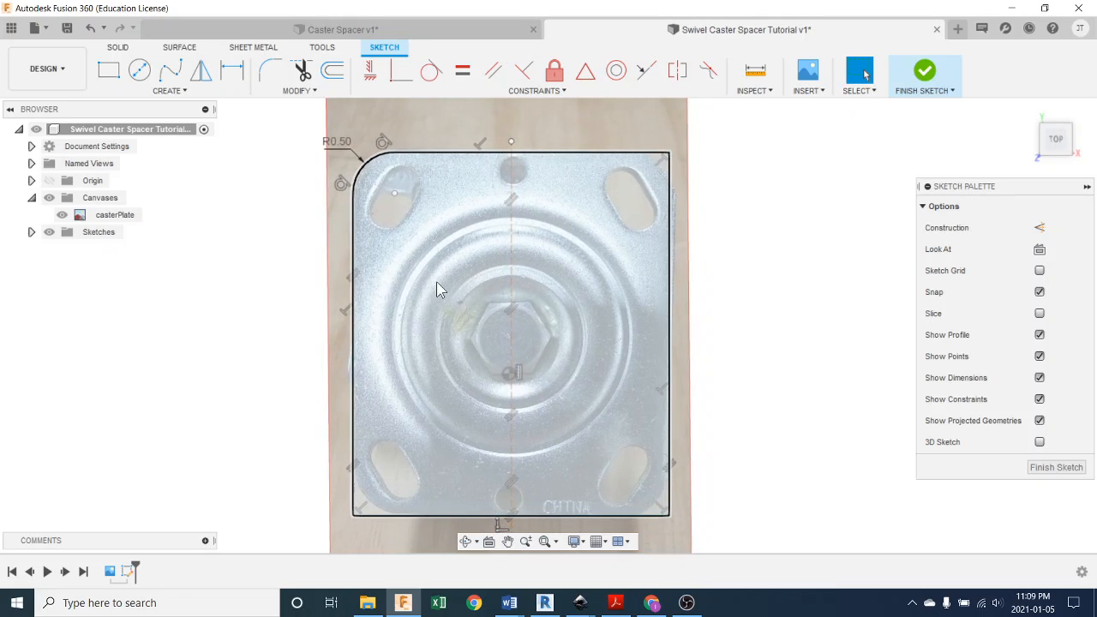
pyautogui.click(374, 179)
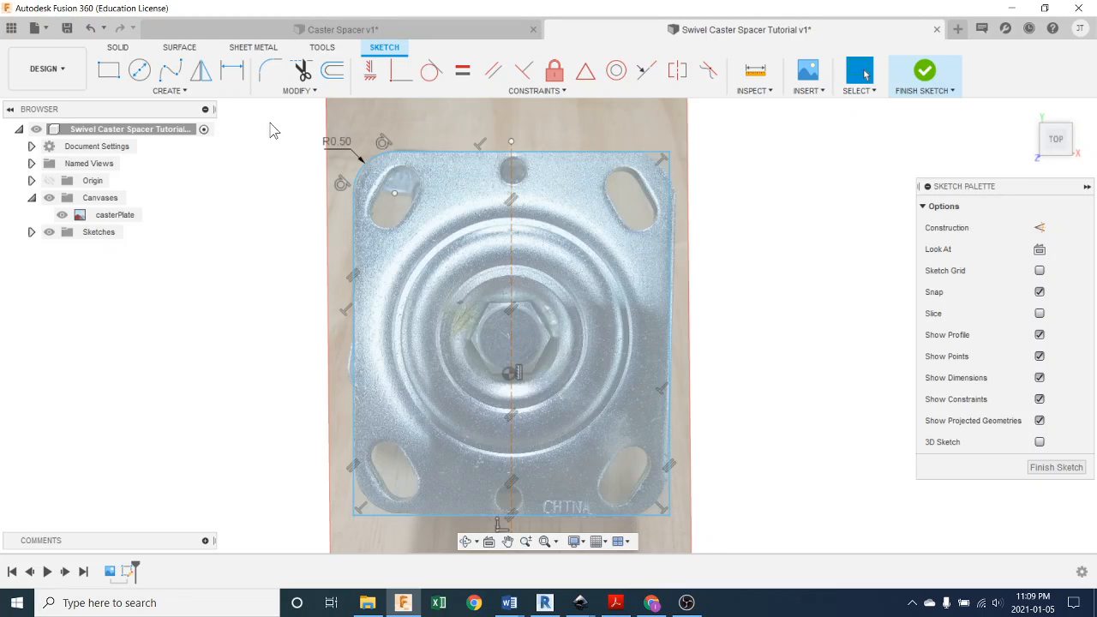
pyautogui.click(270, 70)
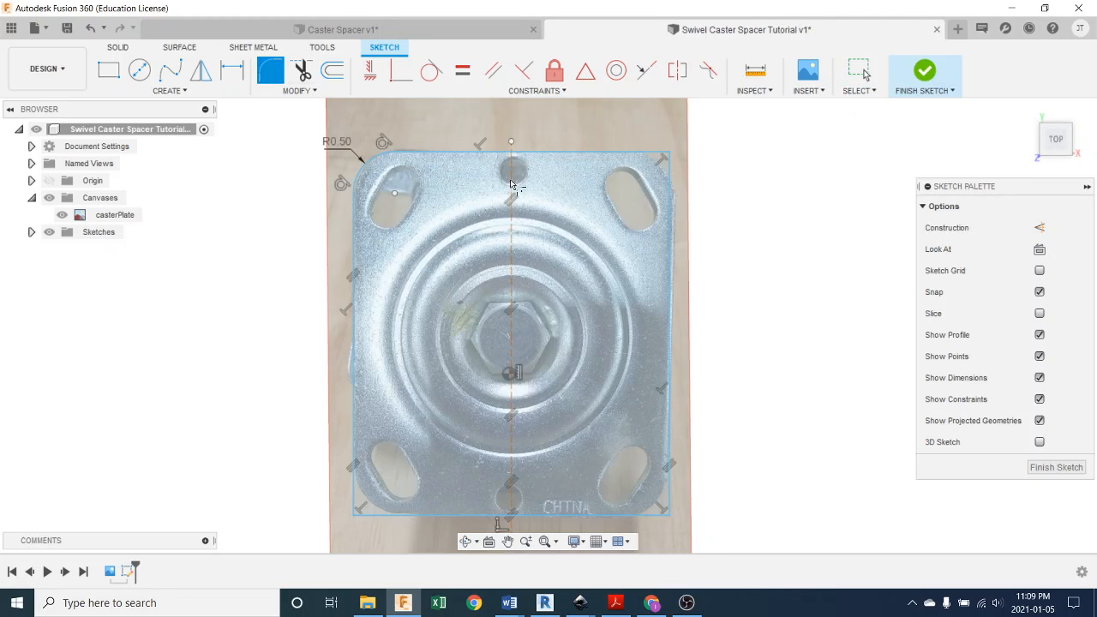
pyautogui.click(632, 152)
pyautogui.click(670, 186)
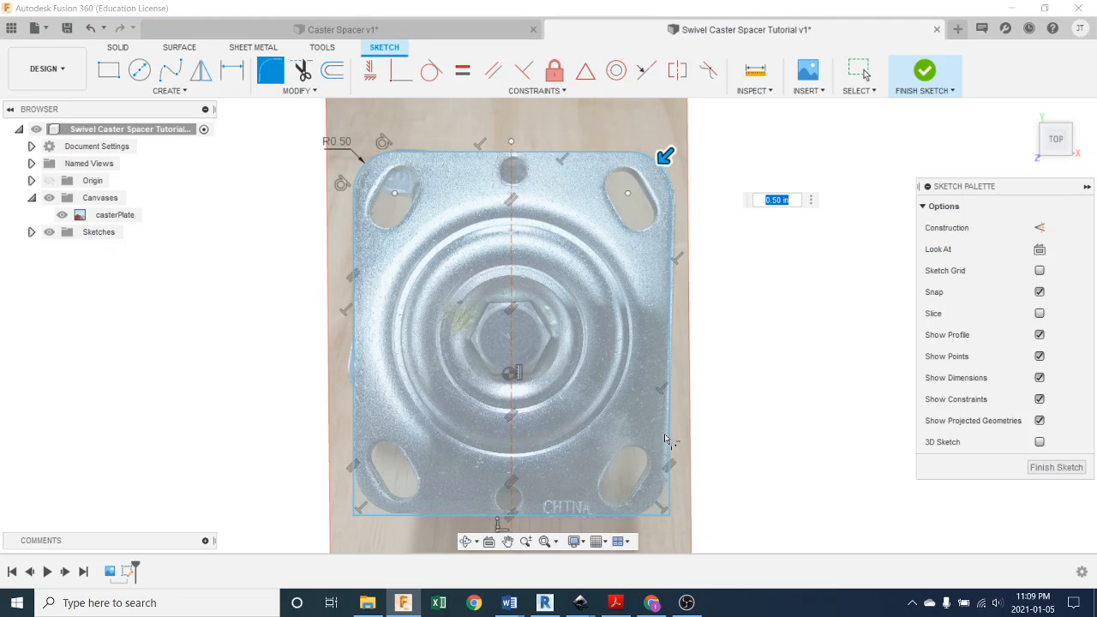
pyautogui.press('Return')
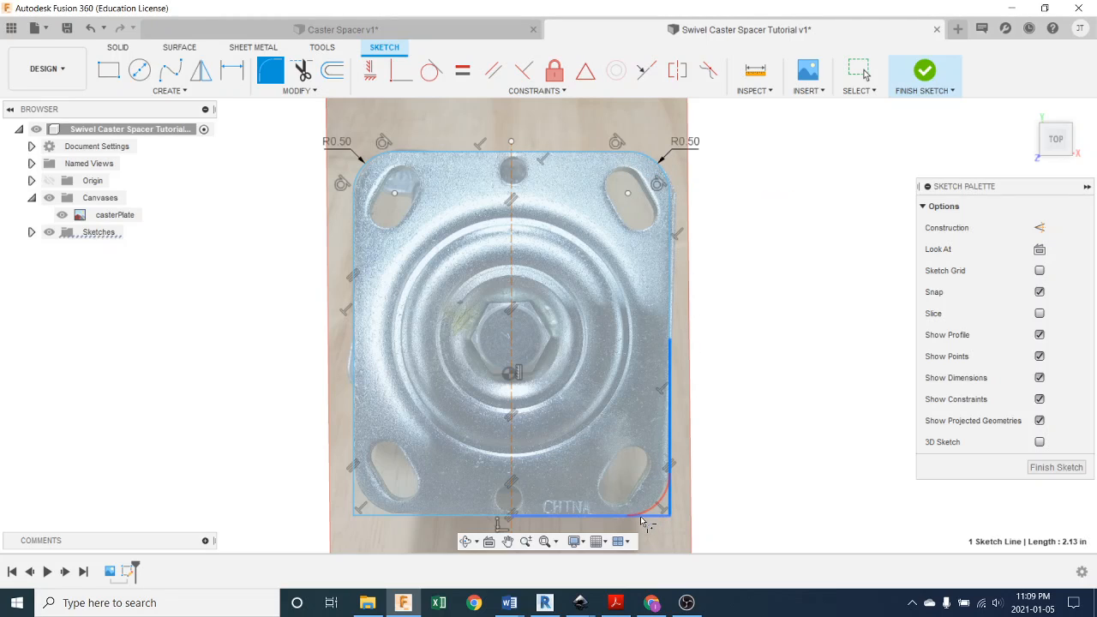
# Fillet the lower-right and lower-left corners of the plate outline with the same 0.50 in radius
pyautogui.click(643, 519)
pyautogui.press('Return')
pyautogui.click(411, 515)
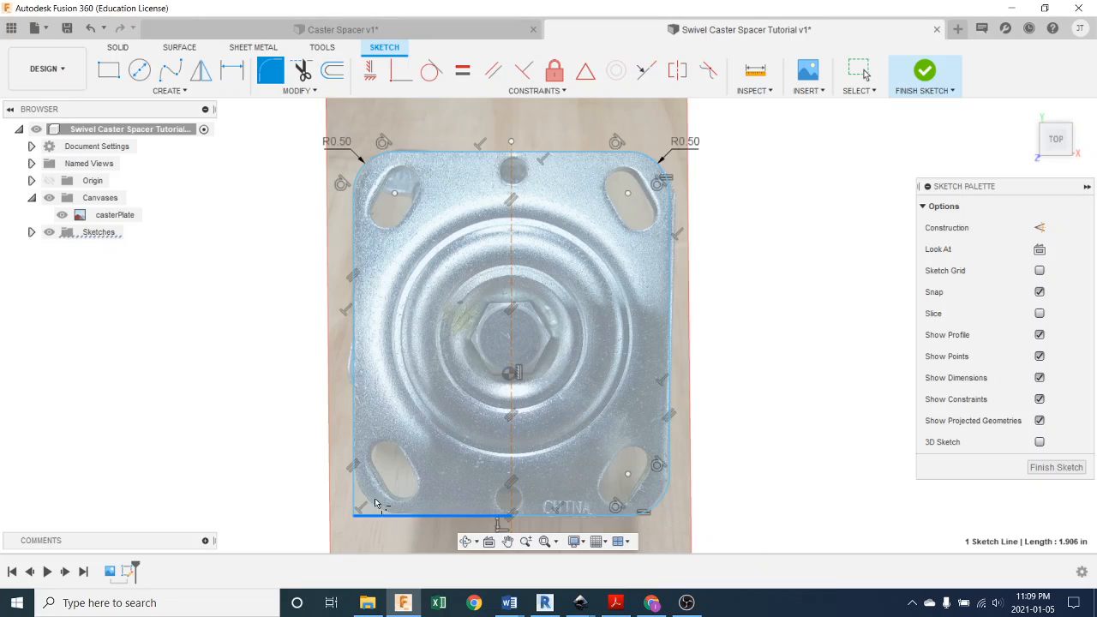
pyautogui.click(357, 489)
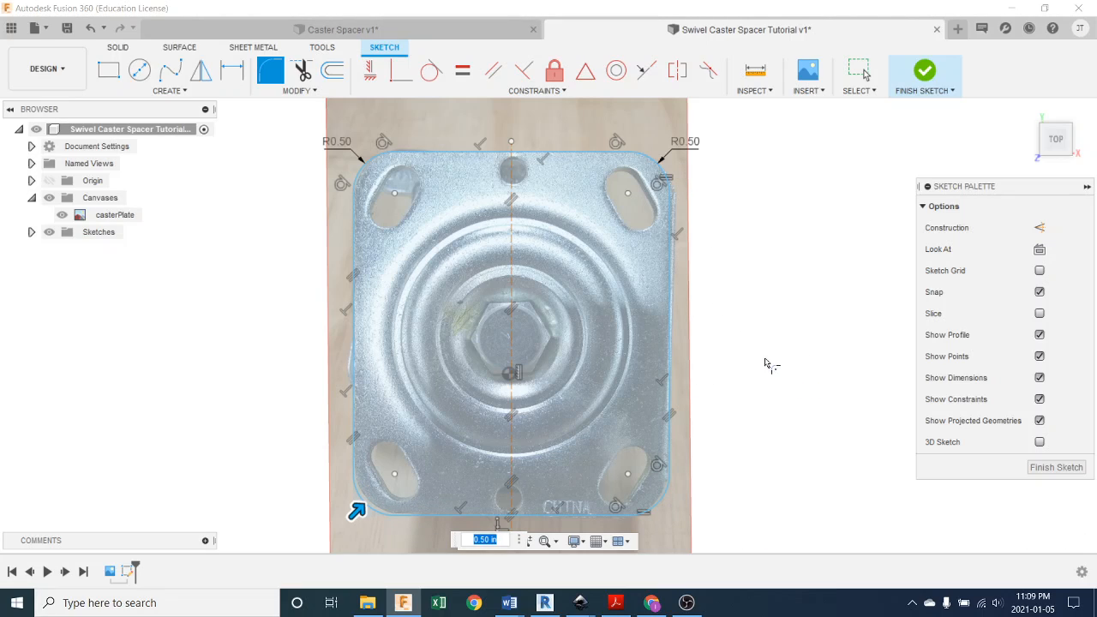
pyautogui.press('Escape')
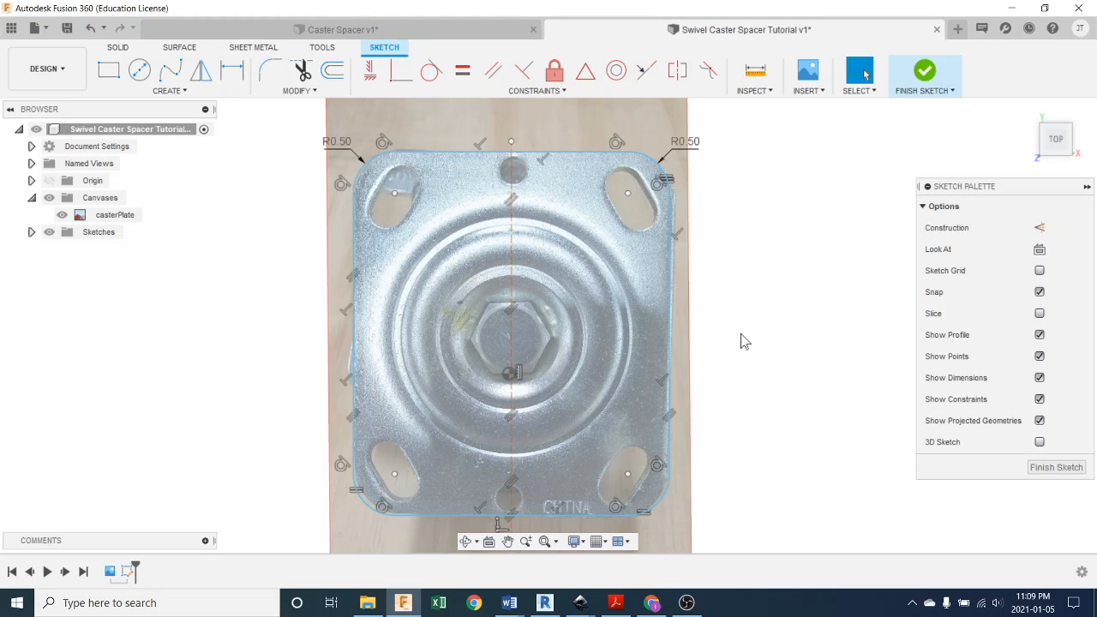
# Draw an overall slot along the diagonal of the plate's lower-right slotted hole, wide enough to match the hole's edges in the image
pyautogui.scroll(3, 692, 358)
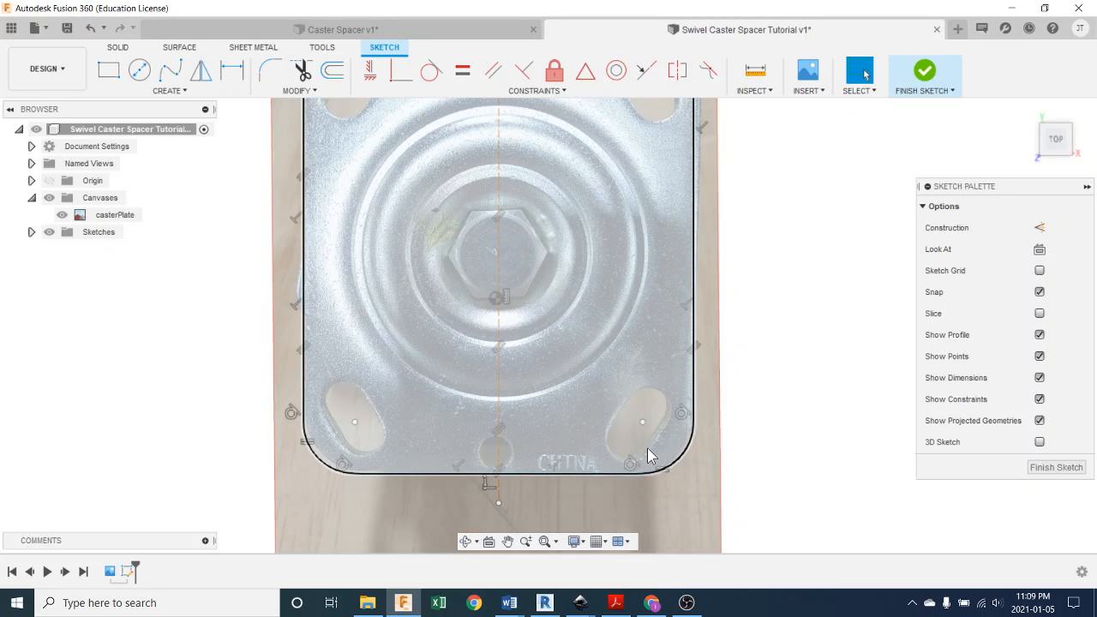
pyautogui.scroll(2, 768, 434)
pyautogui.scroll(3, 688, 453)
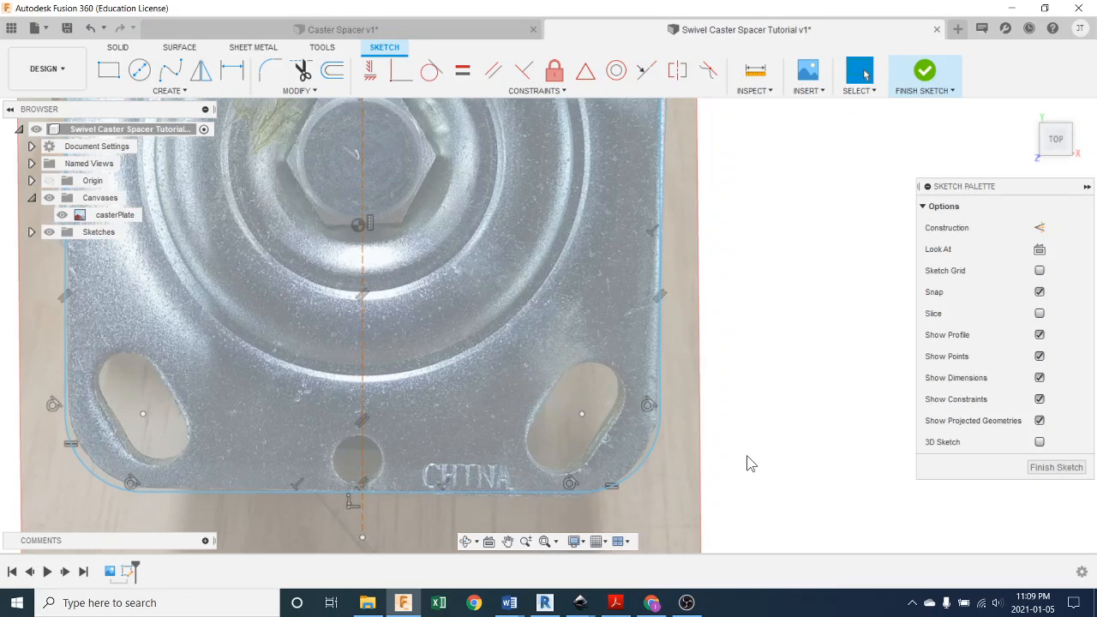
pyautogui.click(182, 95)
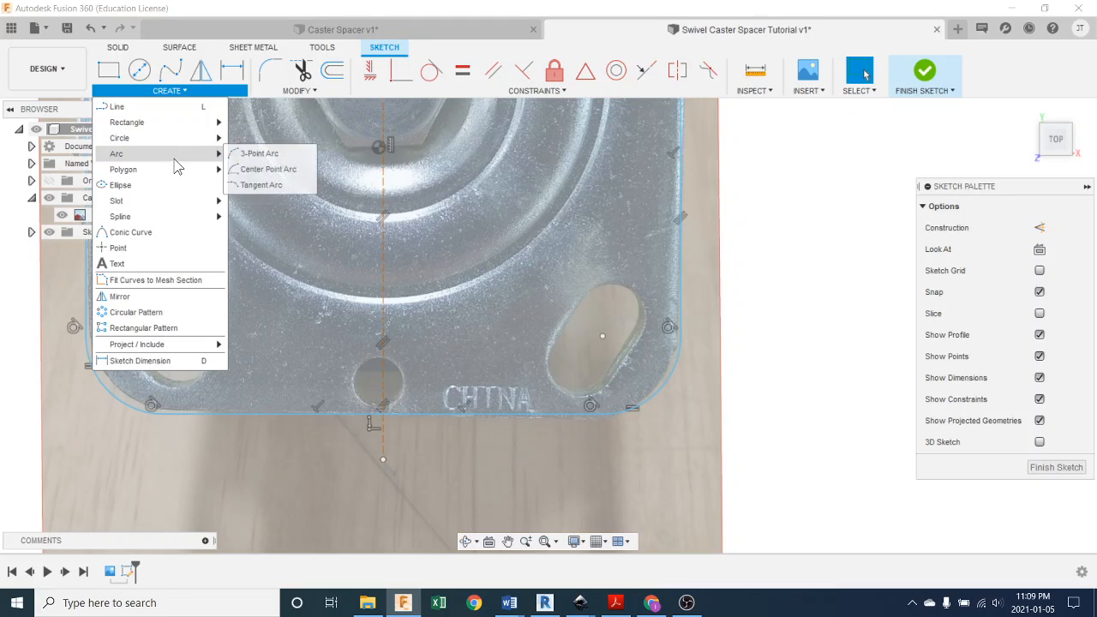
pyautogui.moveTo(184, 203)
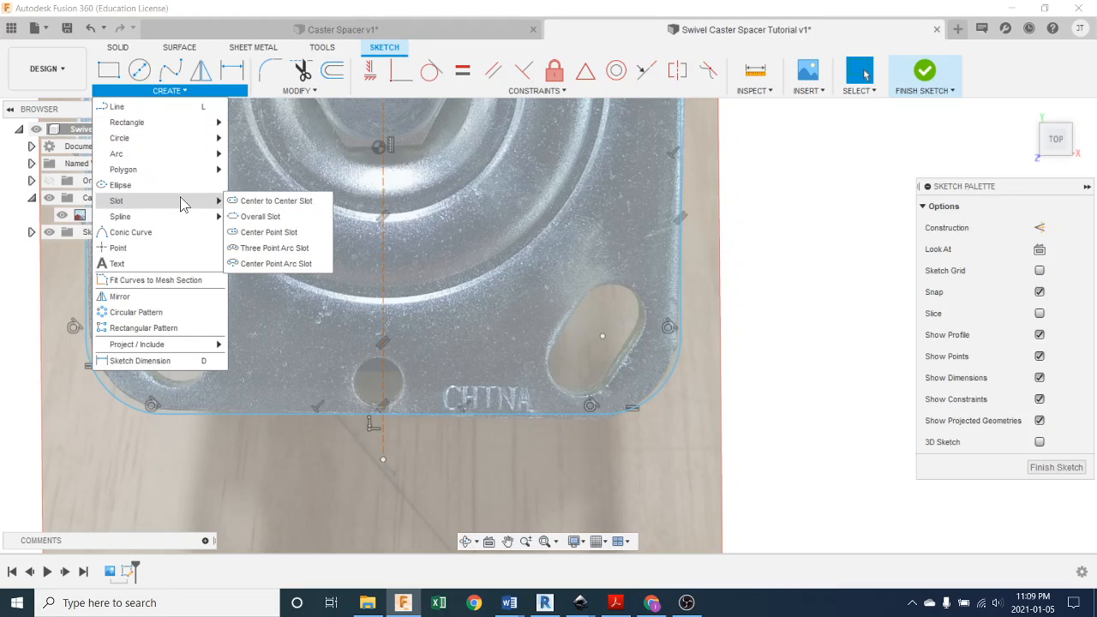
pyautogui.click(260, 217)
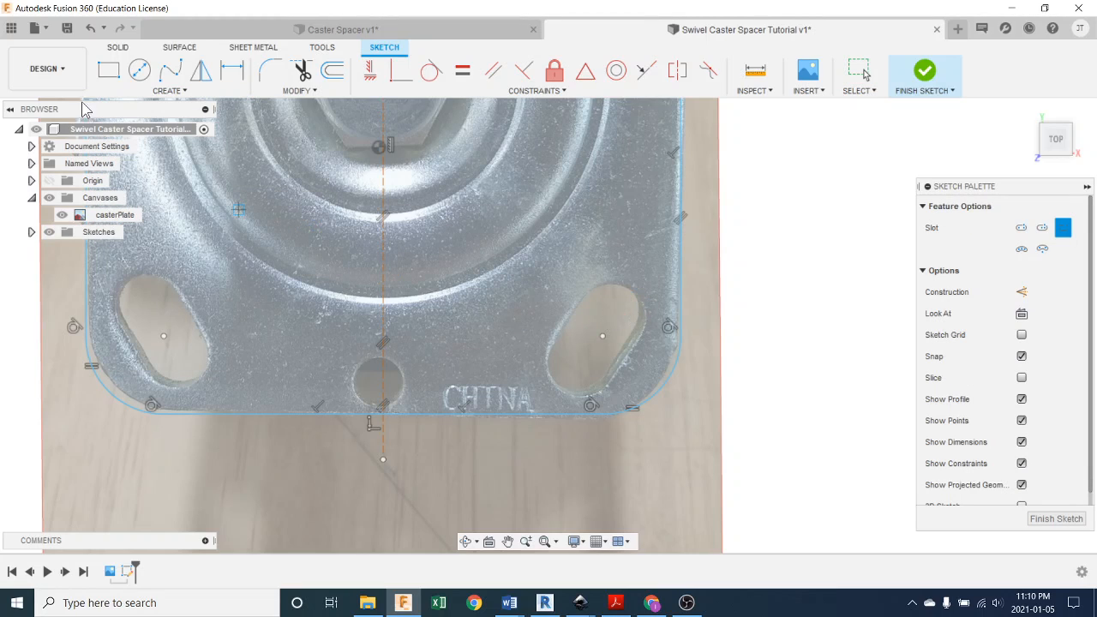
pyautogui.click(170, 90)
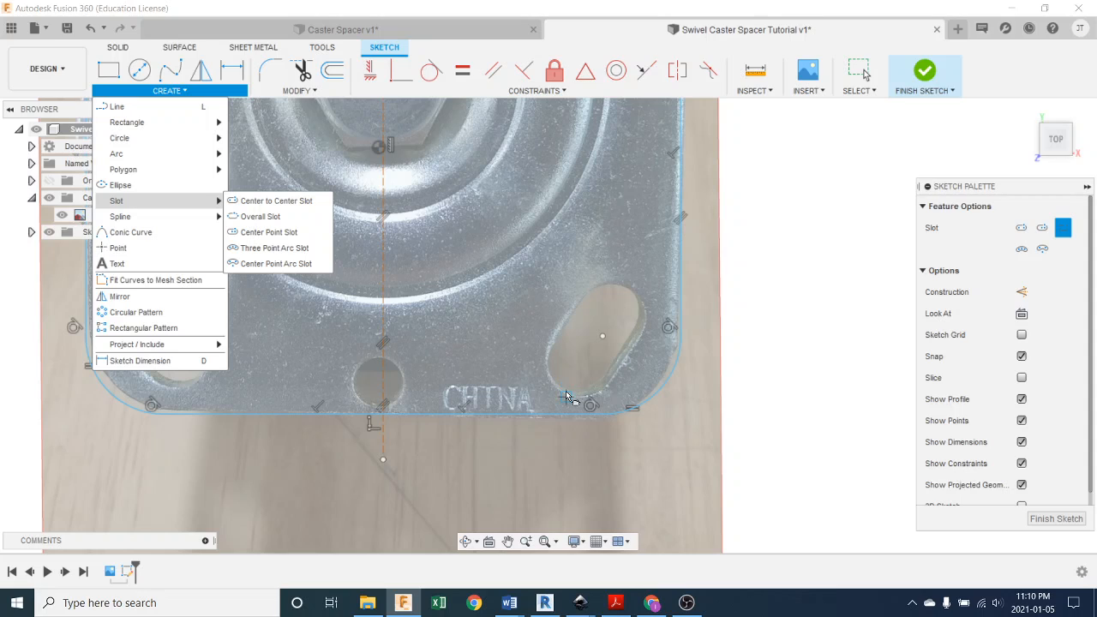
pyautogui.scroll(5, 565, 397)
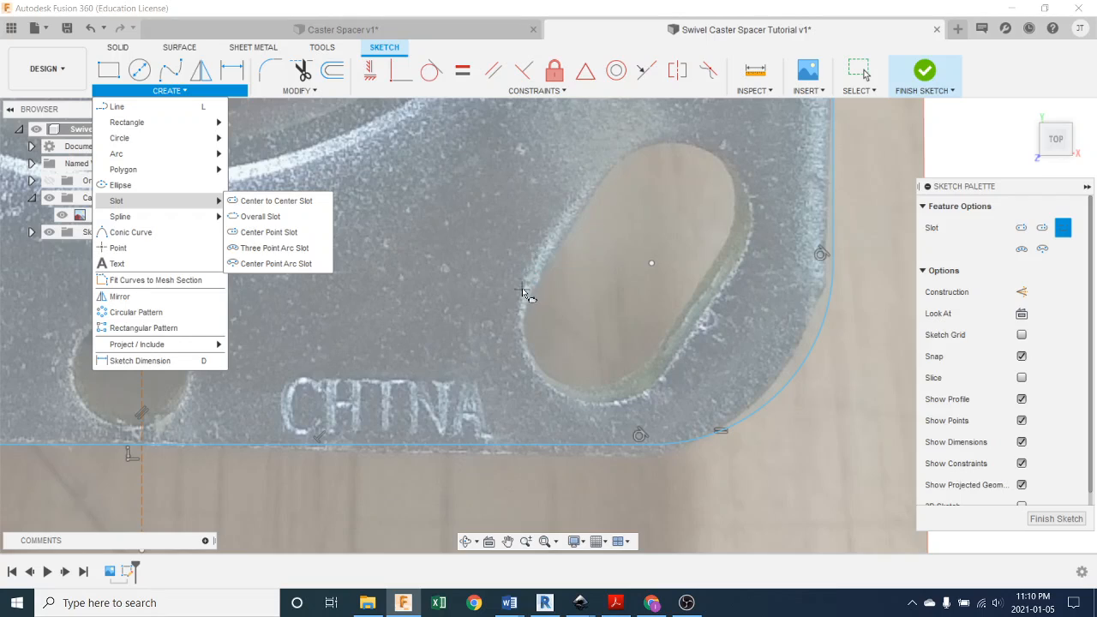
pyautogui.click(550, 386)
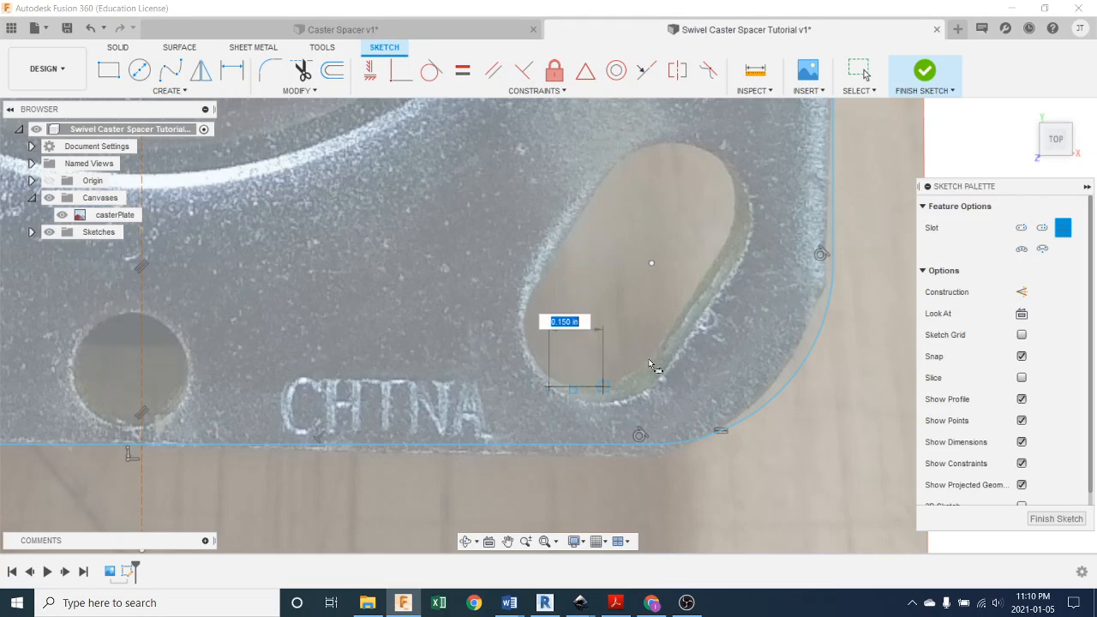
pyautogui.click(721, 154)
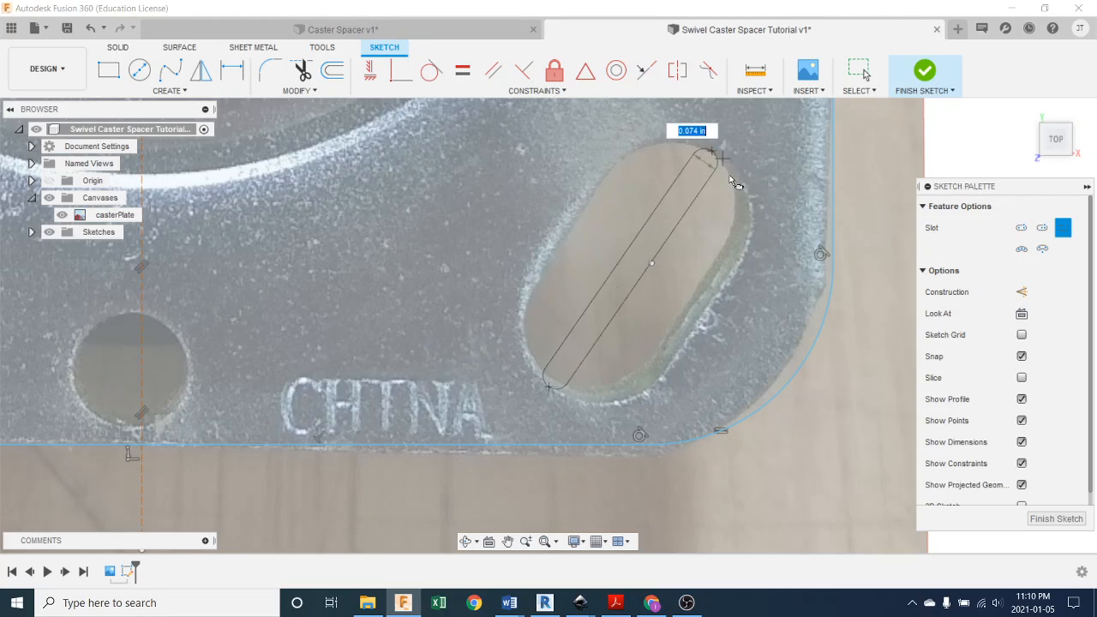
pyautogui.click(731, 272)
pyautogui.scroll(2, 710, 364)
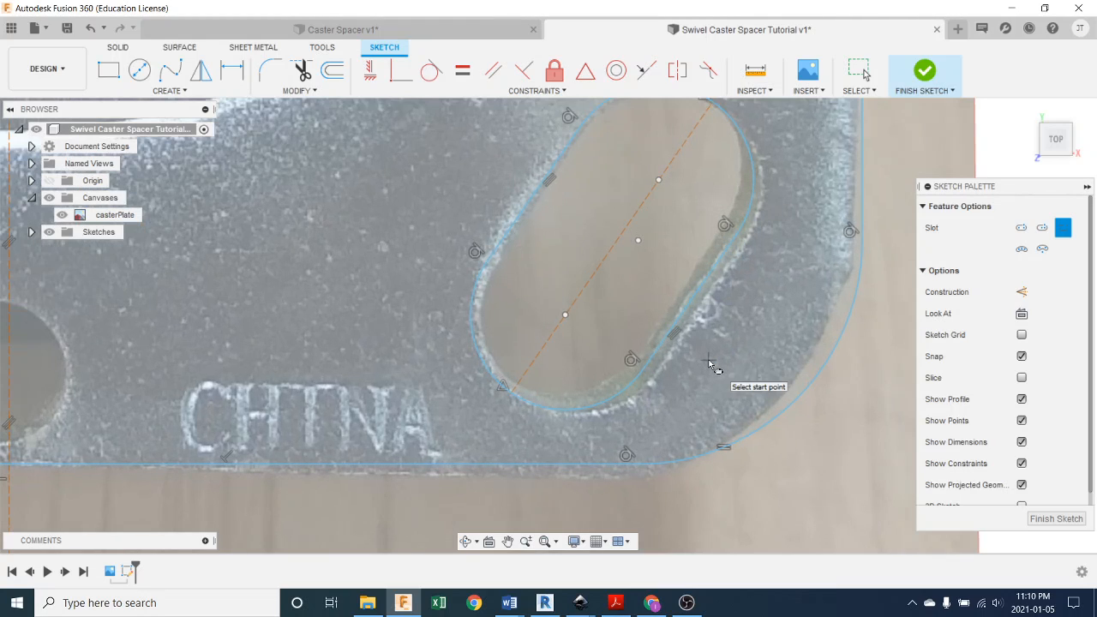
pyautogui.scroll(-1, 709, 364)
pyautogui.scroll(-4, 711, 364)
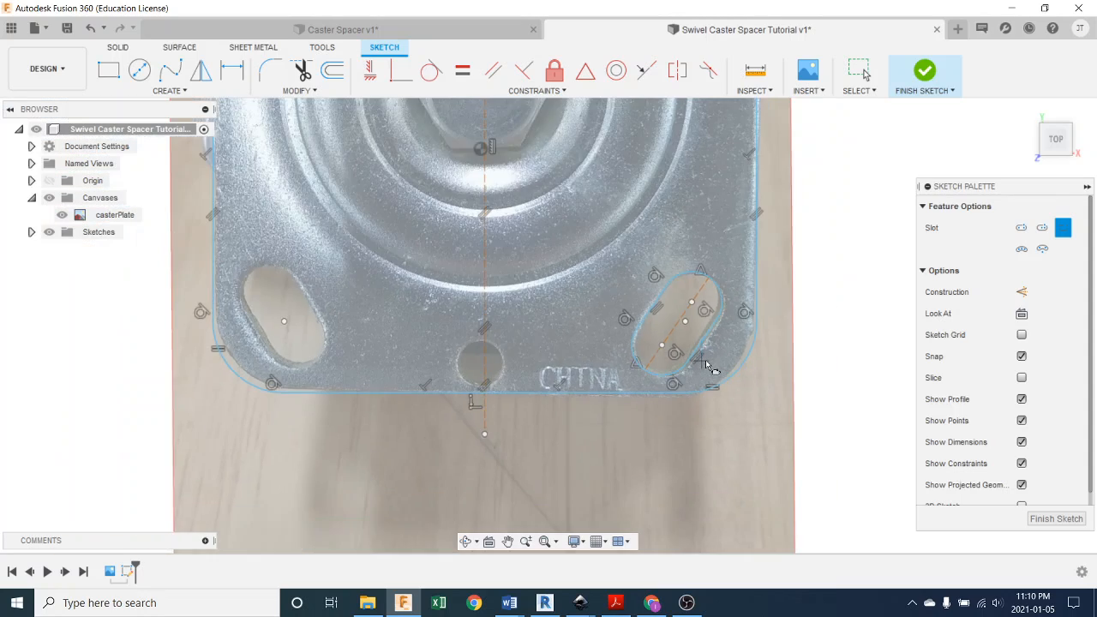
pyautogui.scroll(-2, 686, 298)
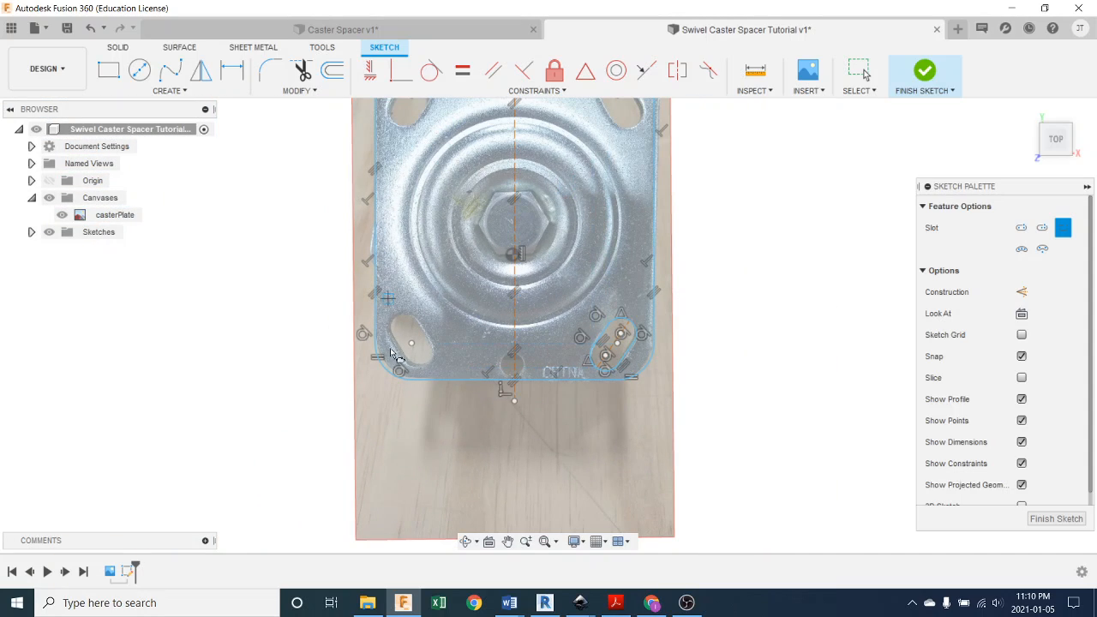
pyautogui.moveTo(552, 357); pyautogui.dragTo(559, 420, button='middle')
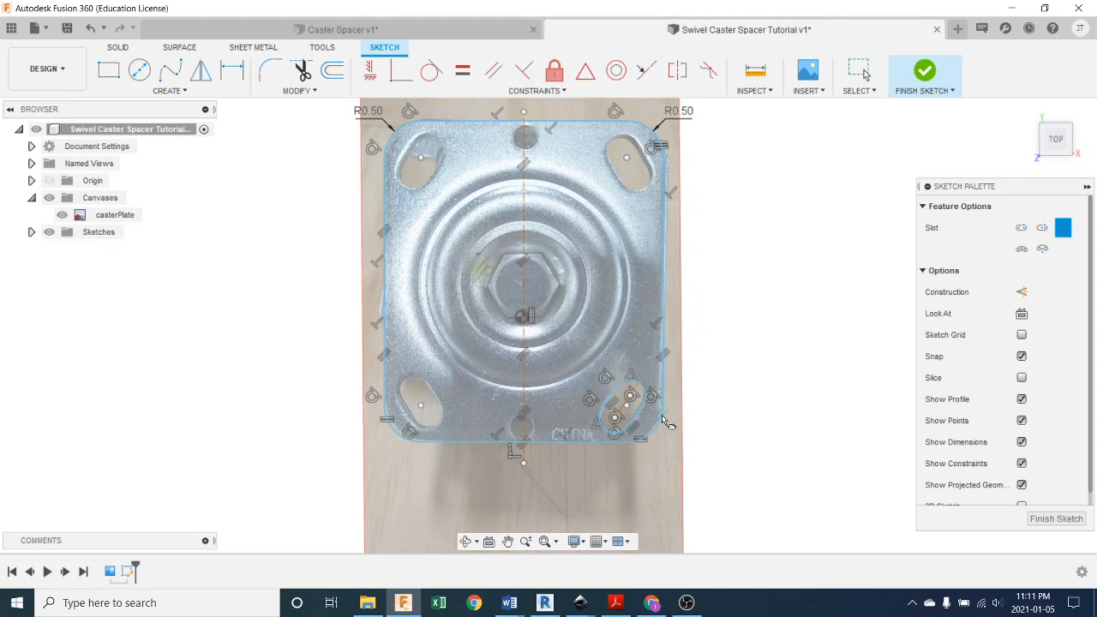
pyautogui.click(169, 90)
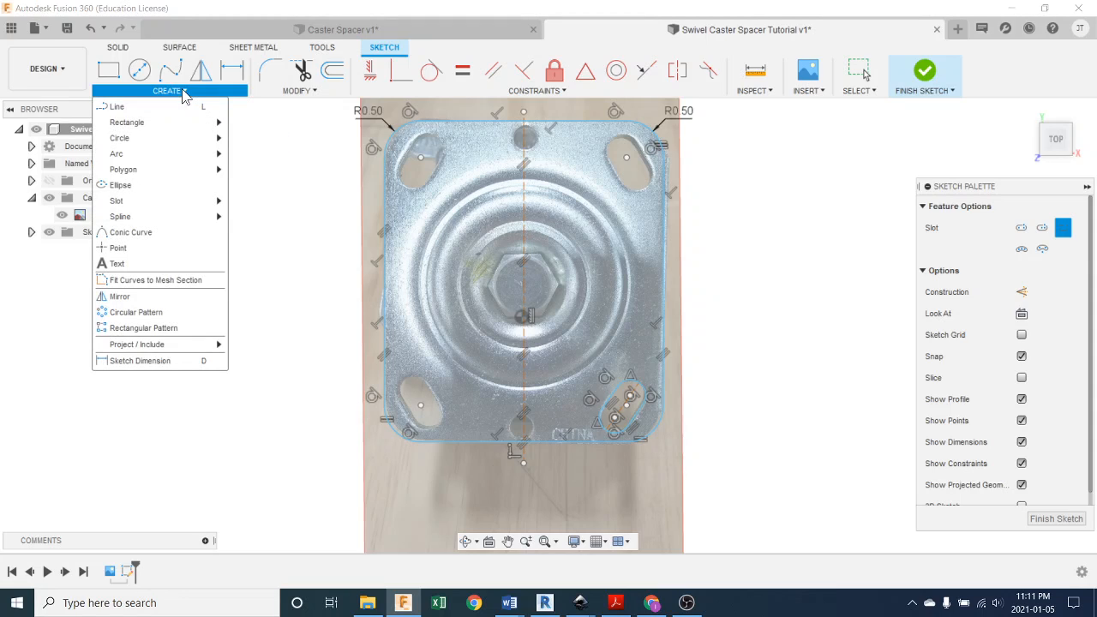
pyautogui.click(172, 313)
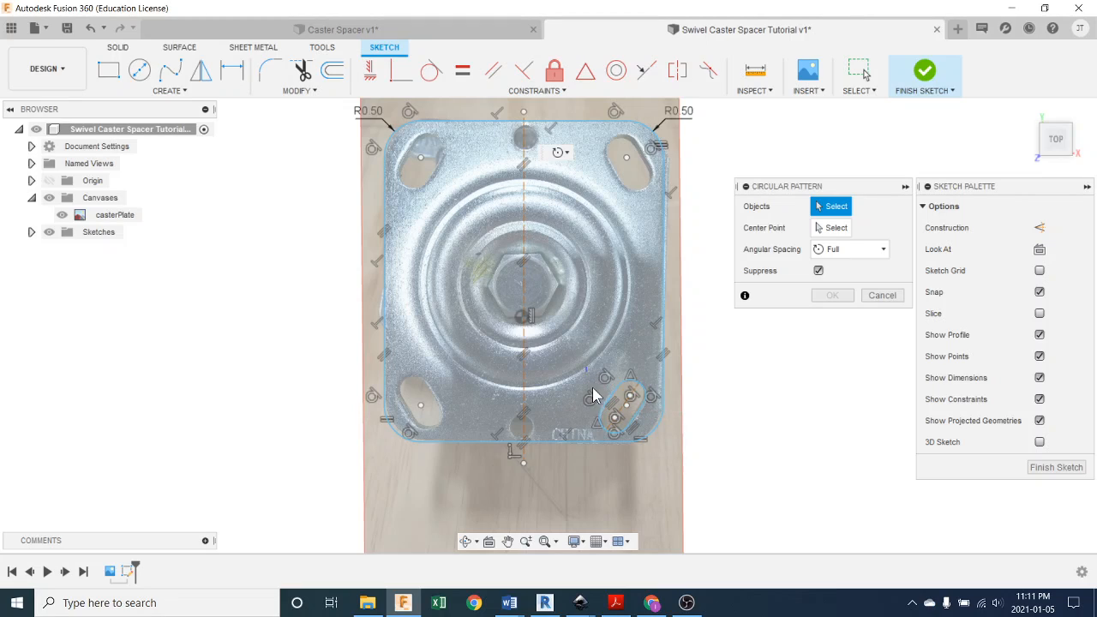
pyautogui.moveTo(587, 367); pyautogui.dragTo(652, 443)
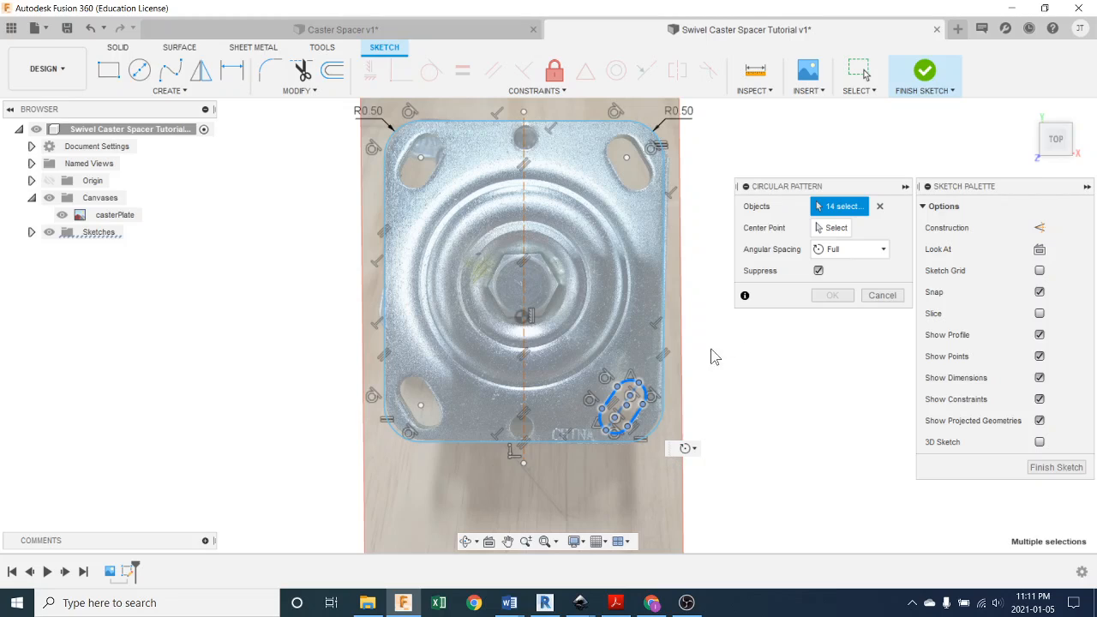
pyautogui.click(833, 227)
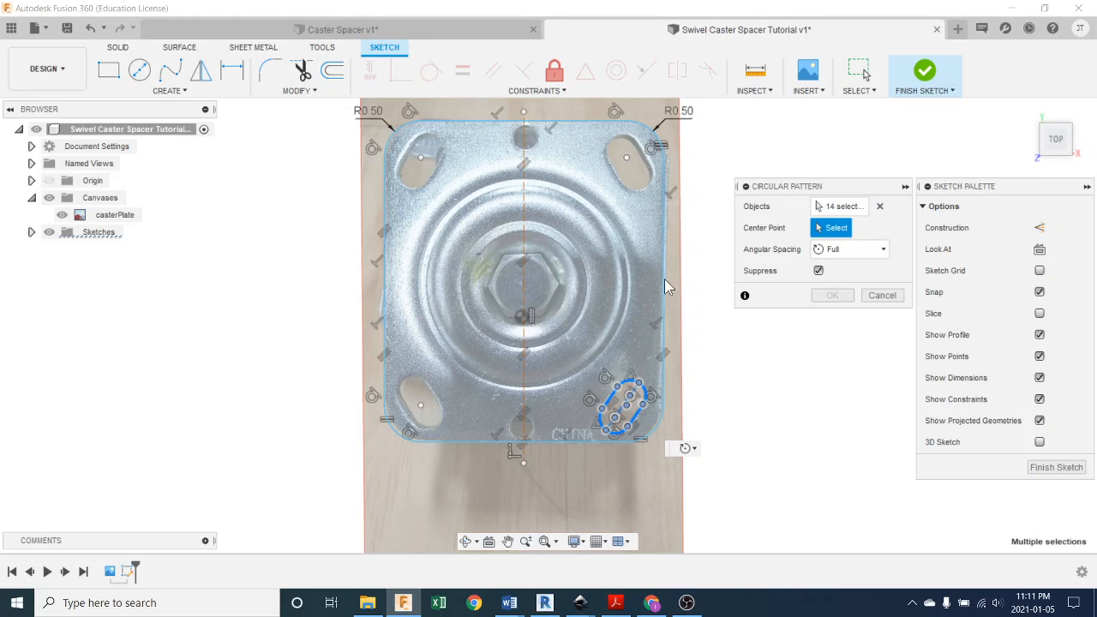
pyautogui.click(524, 286)
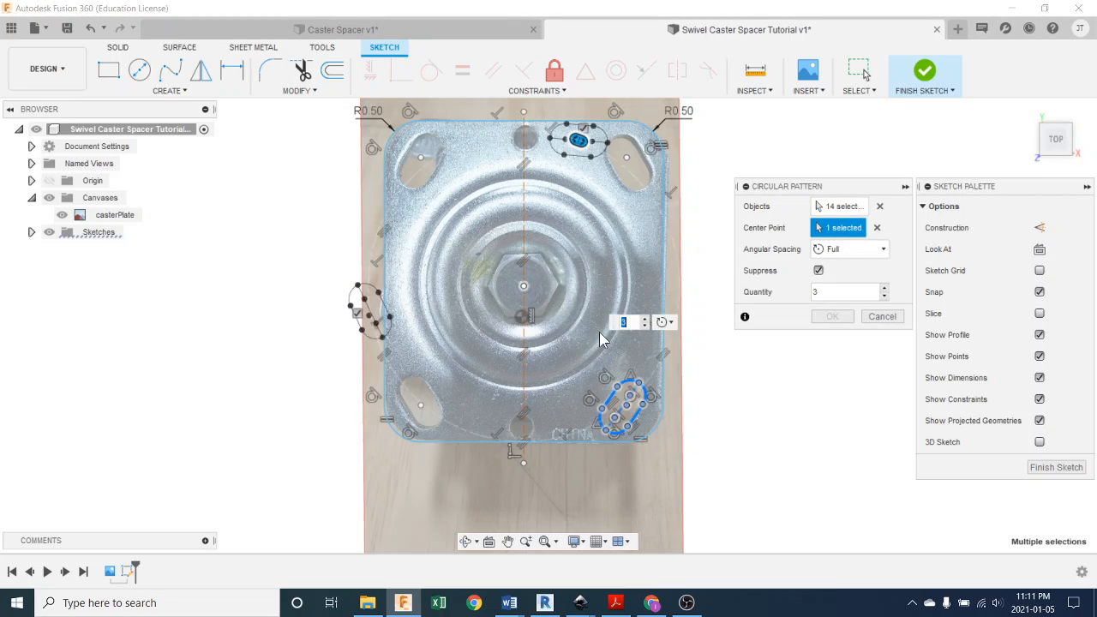
pyautogui.click(832, 293)
pyautogui.write('4')
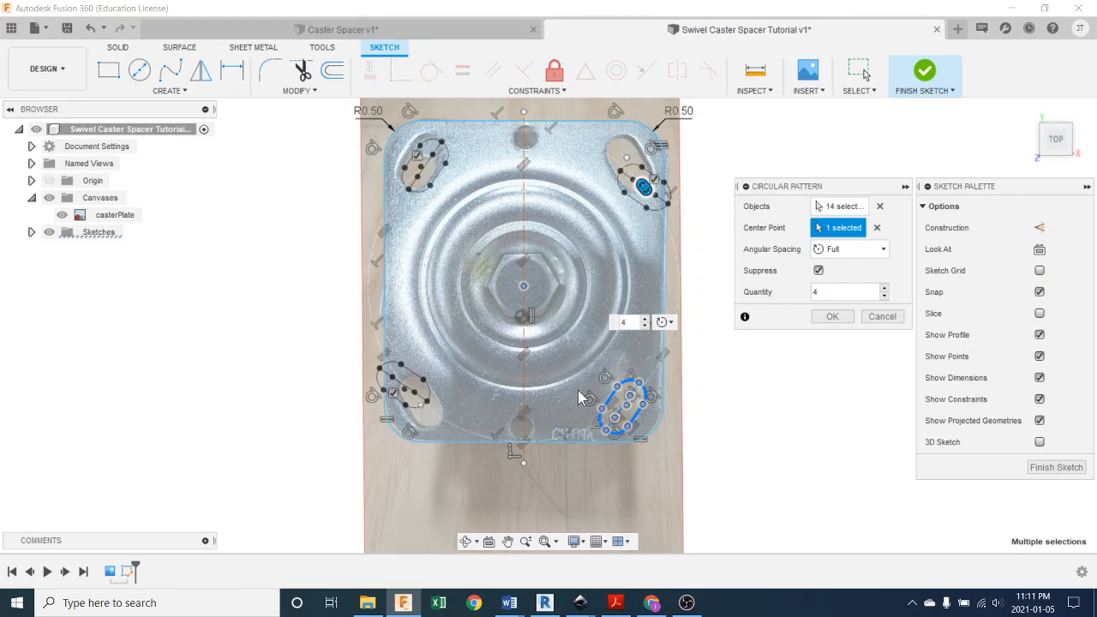
pyautogui.click(876, 317)
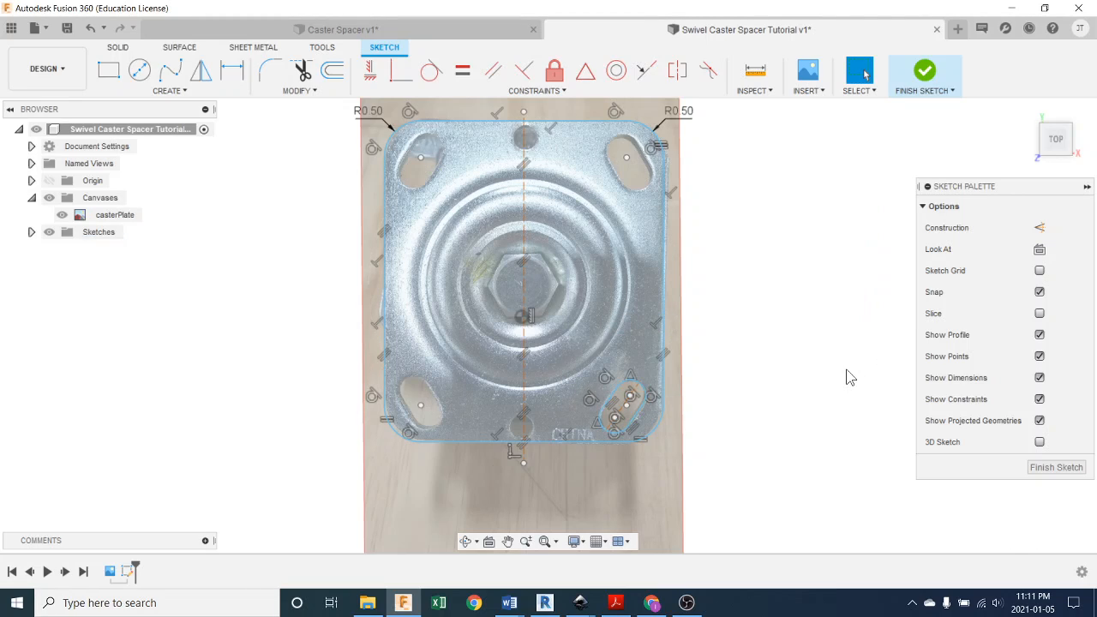
# Mirror the whole lower-right slot across the plate's vertical centerline onto the lower-left mounting hole
pyautogui.scroll(2, 798, 451)
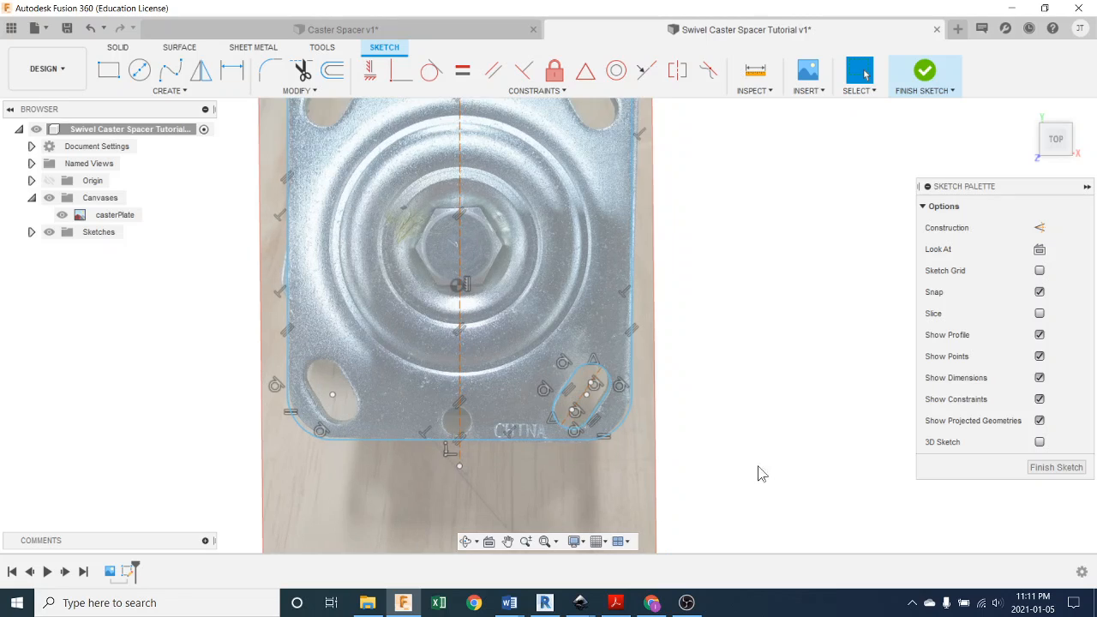
pyautogui.moveTo(759, 471); pyautogui.dragTo(820, 414, button='middle')
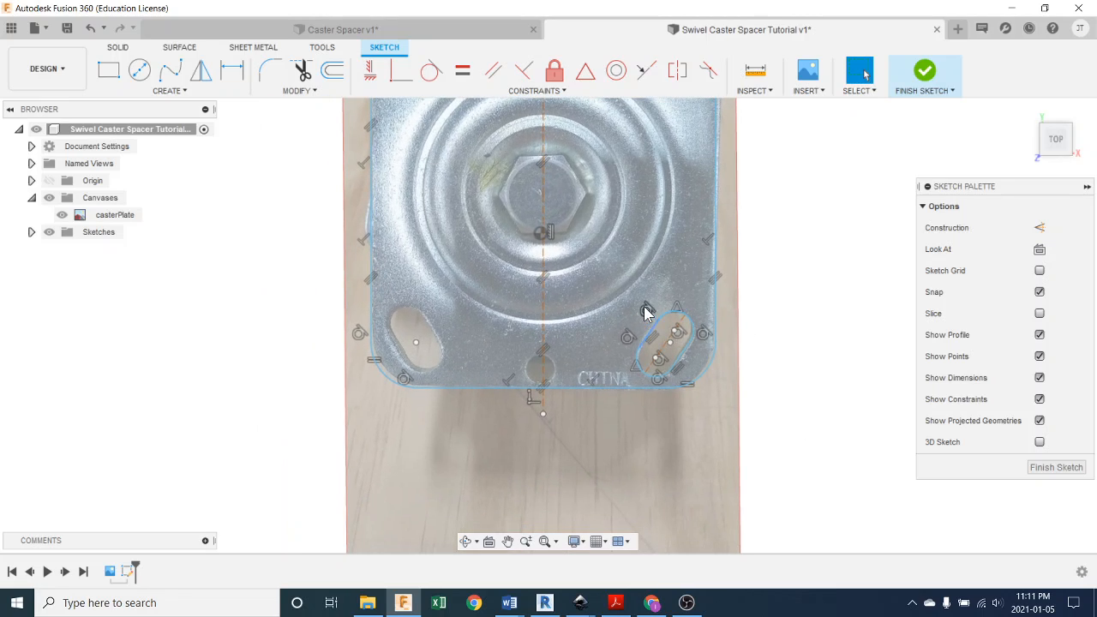
pyautogui.press('s')
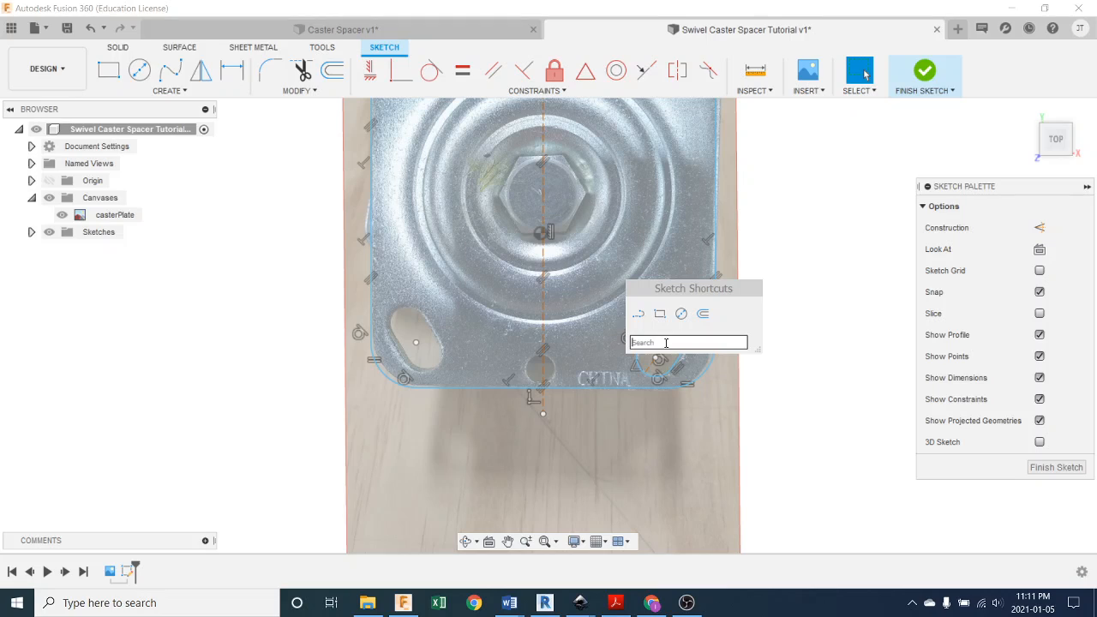
pyautogui.write('m')
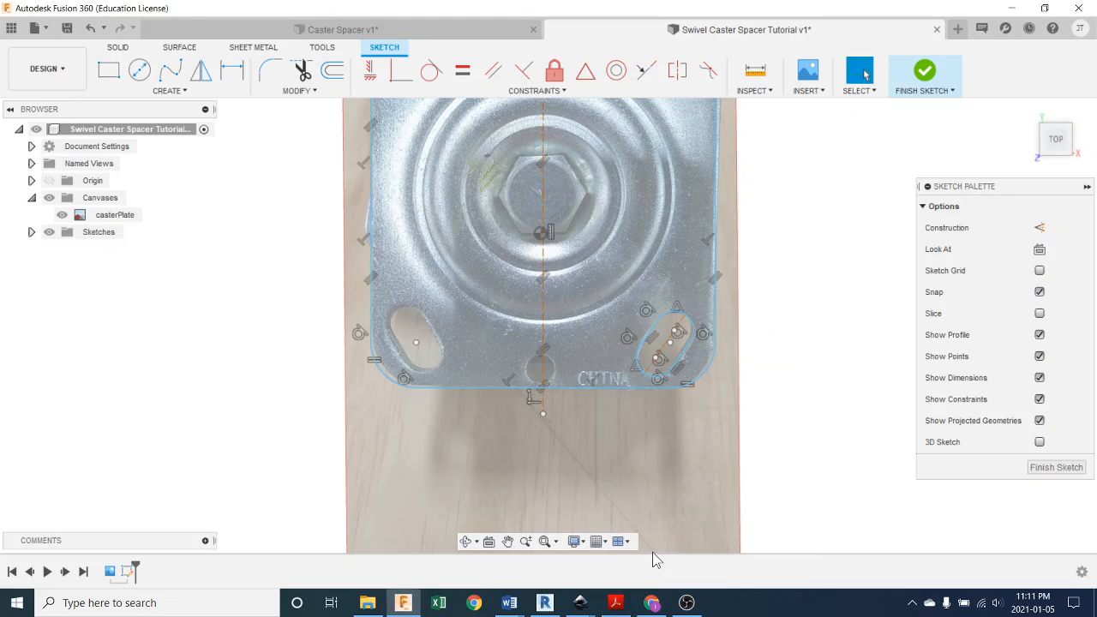
pyautogui.click(657, 551)
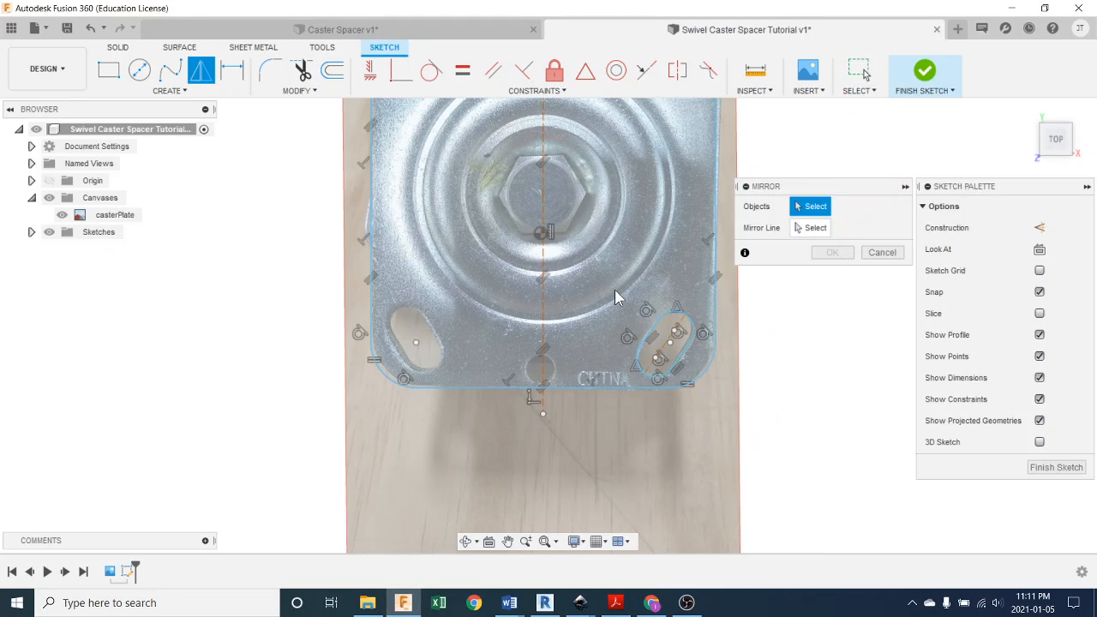
pyautogui.moveTo(615, 290)
pyautogui.mouseDown()
pyautogui.moveTo(676, 376)
pyautogui.moveTo(699, 381)
pyautogui.mouseUp()
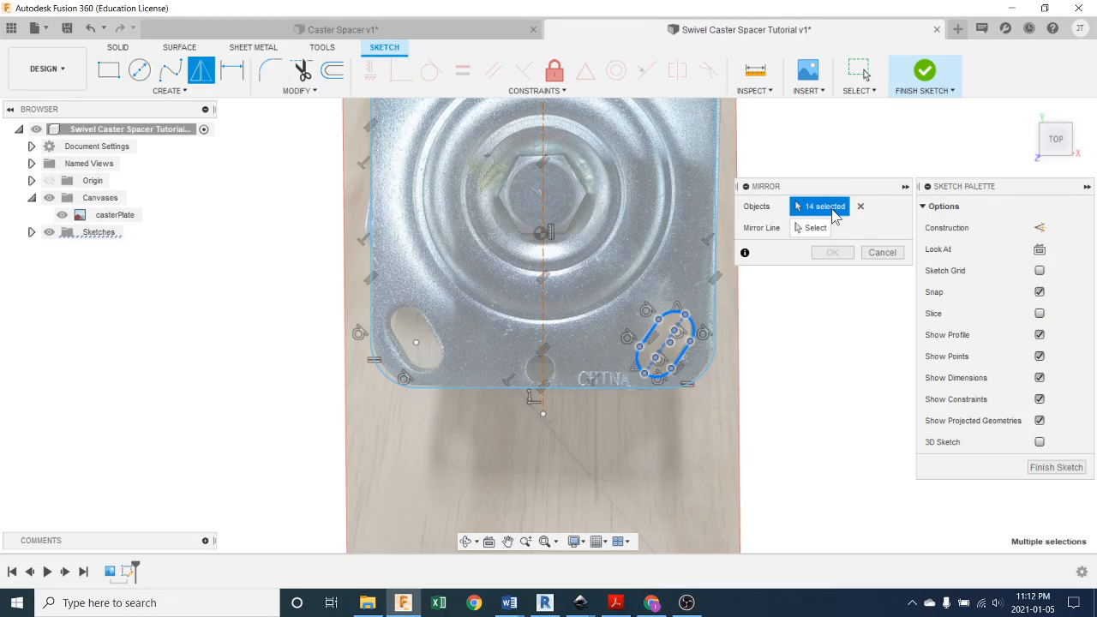
pyautogui.click(815, 231)
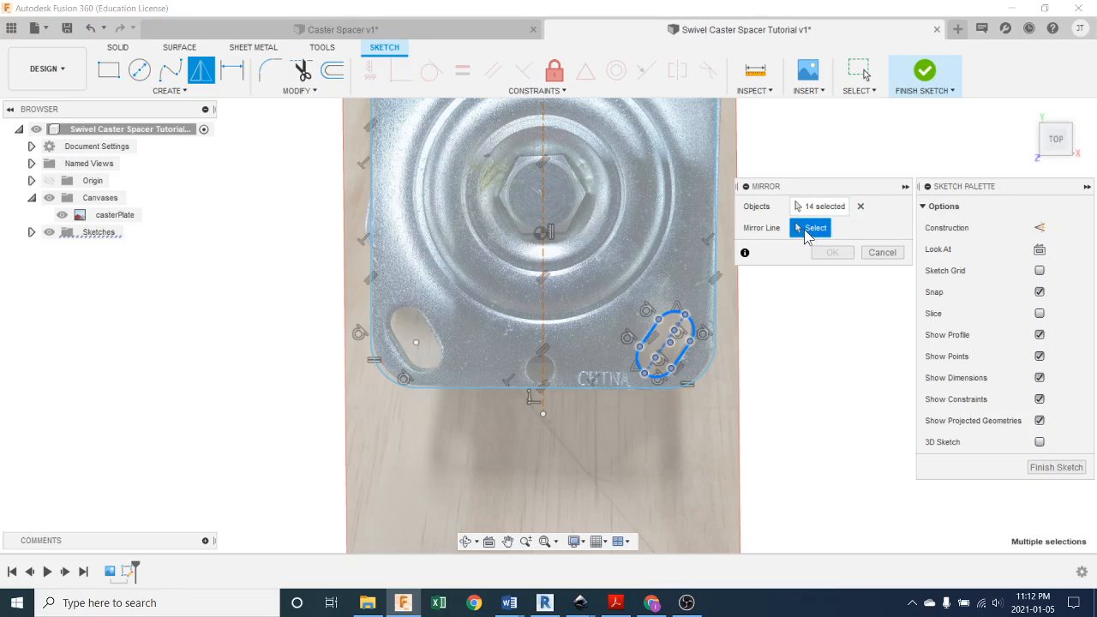
pyautogui.click(544, 309)
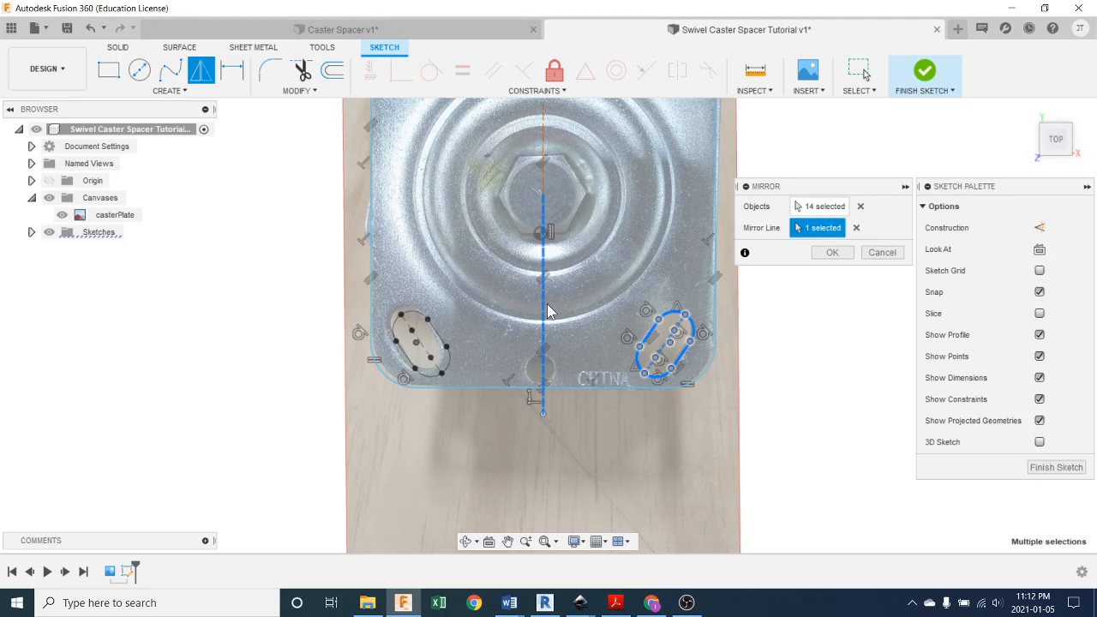
pyautogui.scroll(-2, 515, 386)
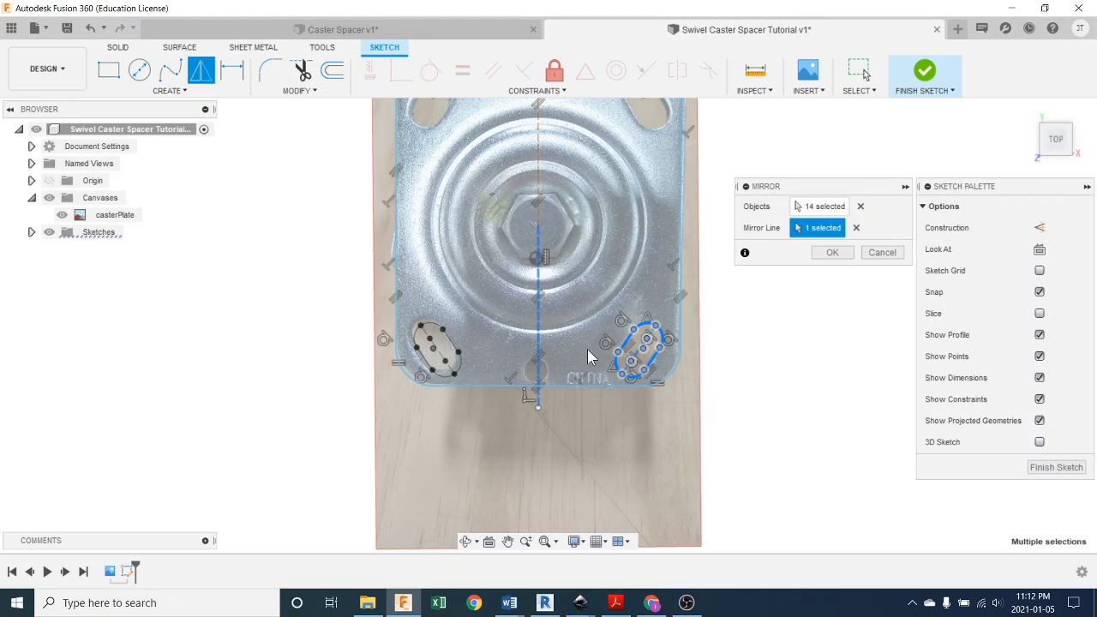
pyautogui.moveTo(649, 338); pyautogui.dragTo(650, 422, button='middle')
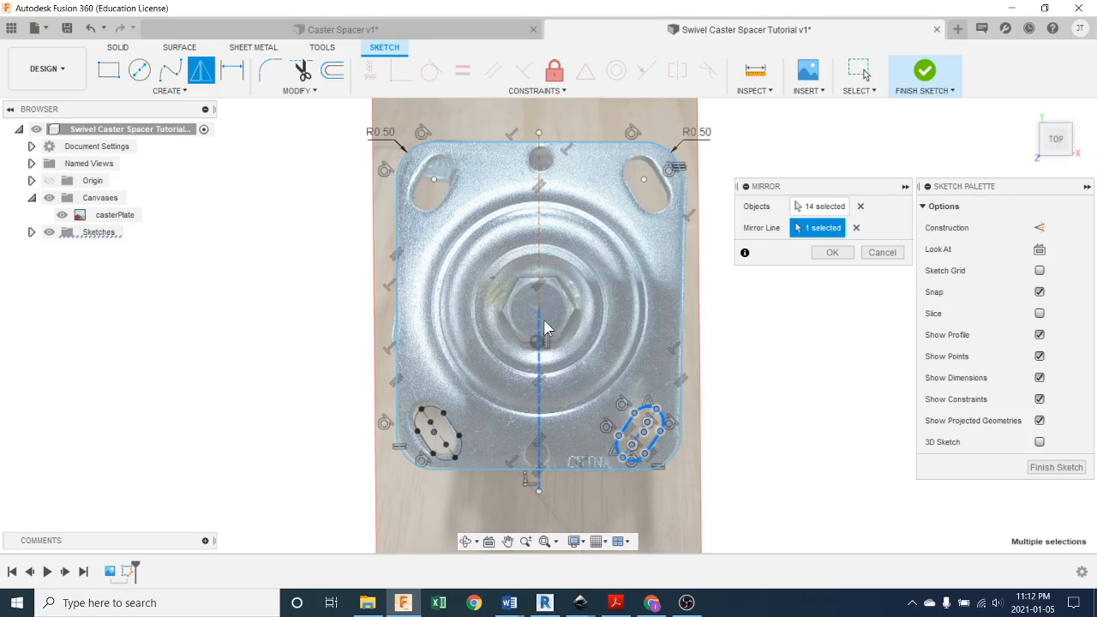
pyautogui.click(832, 252)
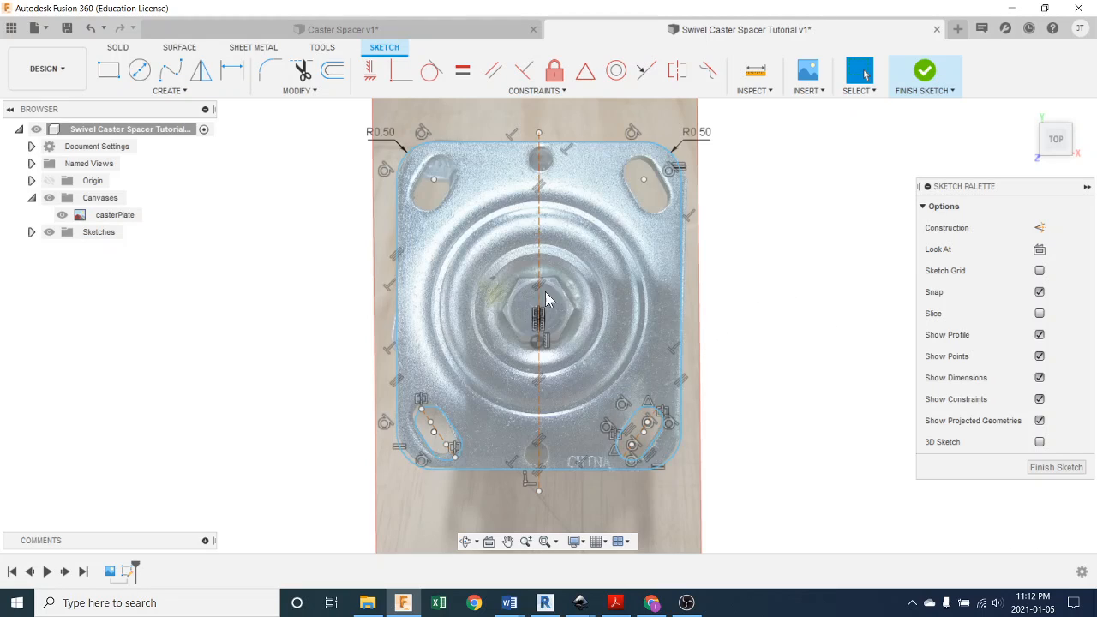
# Draw a horizontal construction line about 2.47 in long from the plate's center point out past its right edge
pyautogui.press('l')
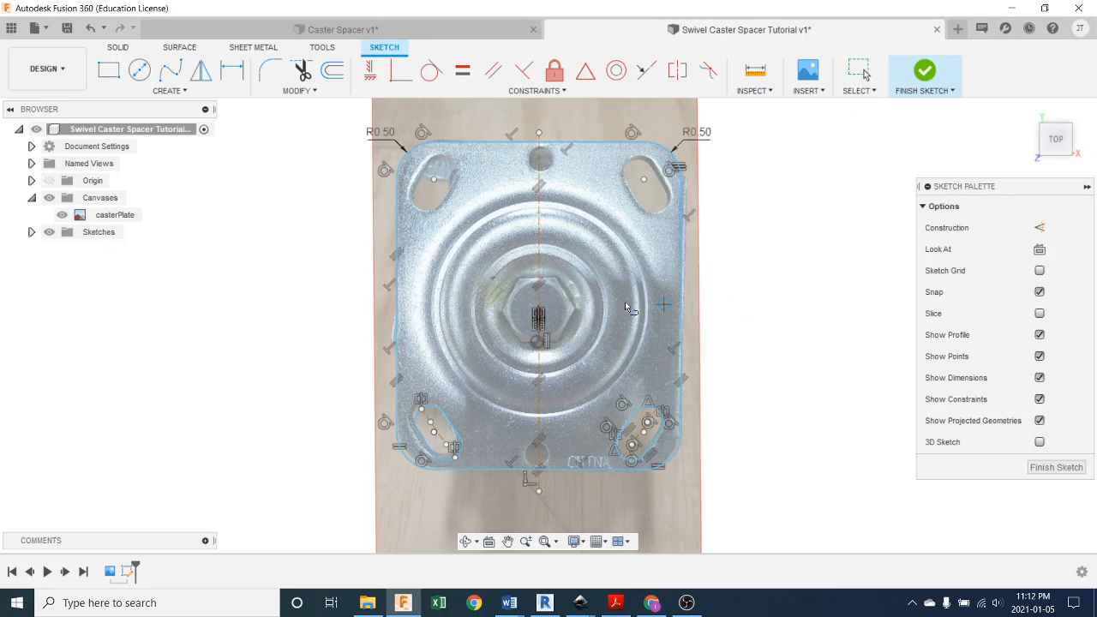
pyautogui.scroll(8, 539, 313)
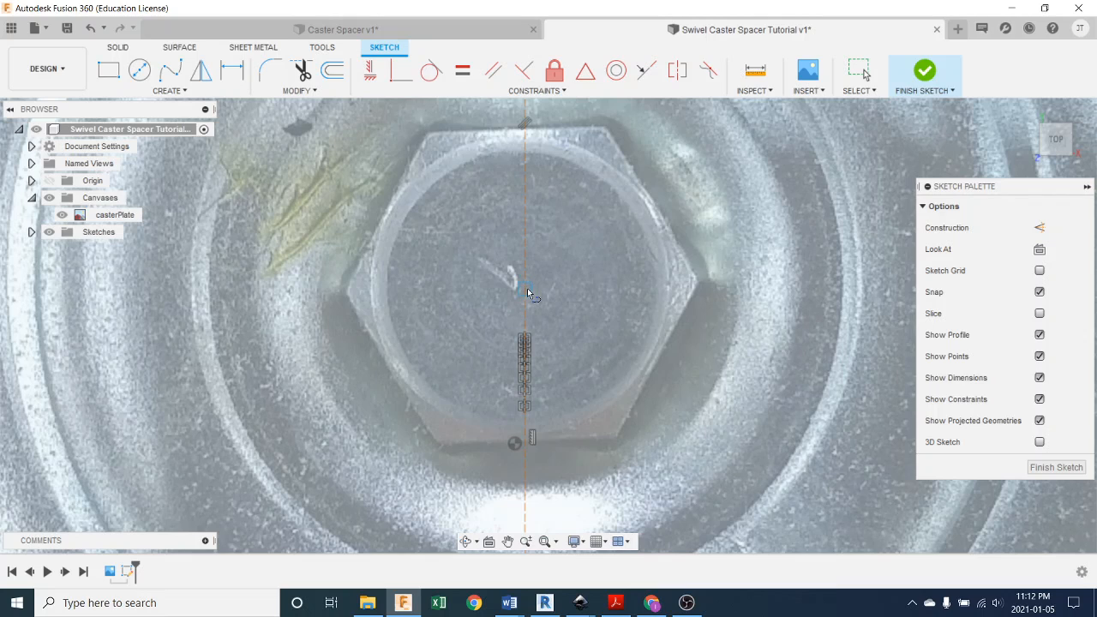
pyautogui.click(527, 288)
pyautogui.scroll(-1, 746, 302)
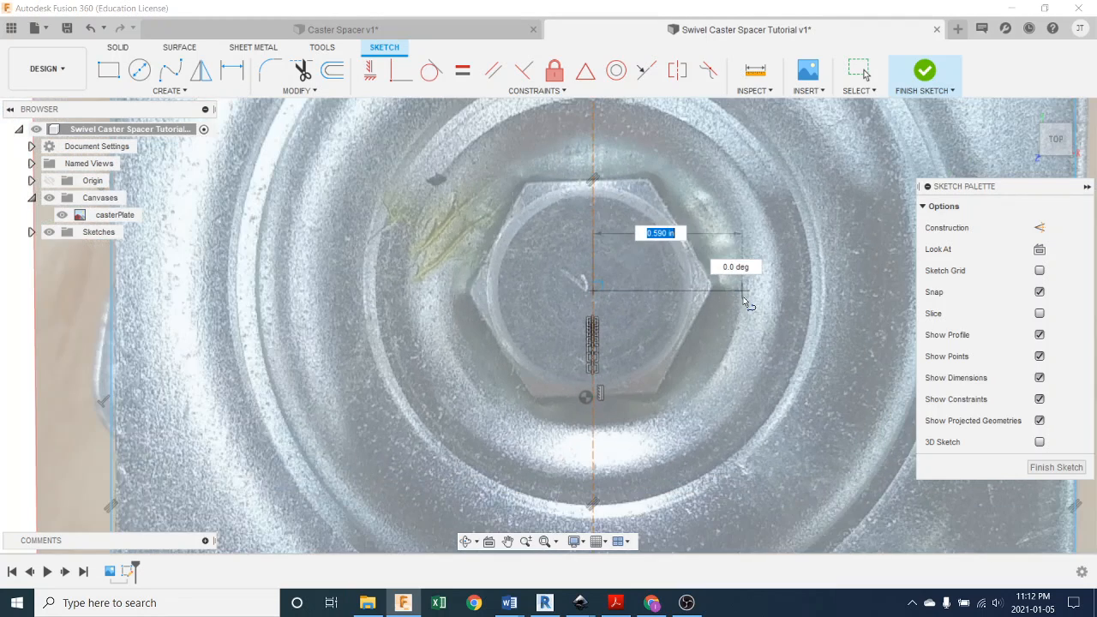
pyautogui.scroll(-6, 746, 302)
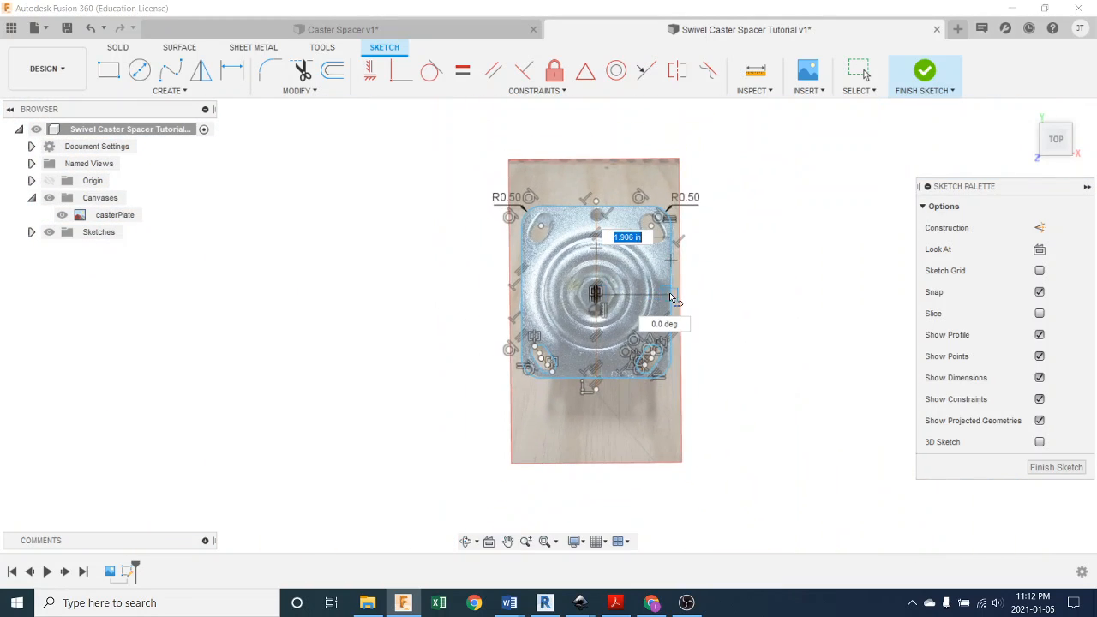
pyautogui.click(692, 295)
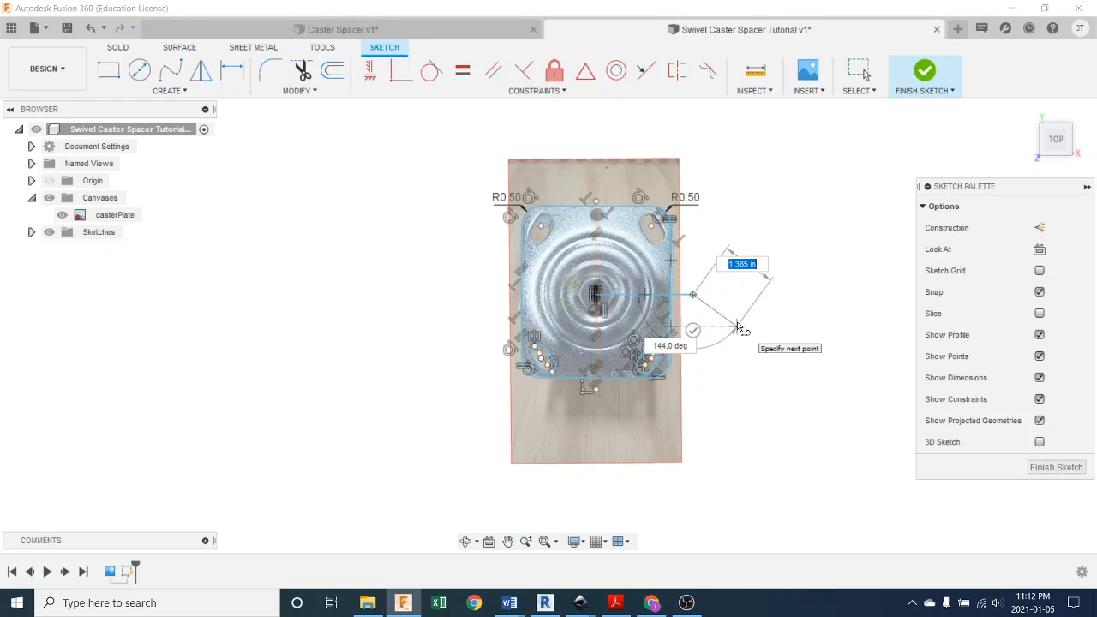
pyautogui.press('Escape')
pyautogui.click(686, 296)
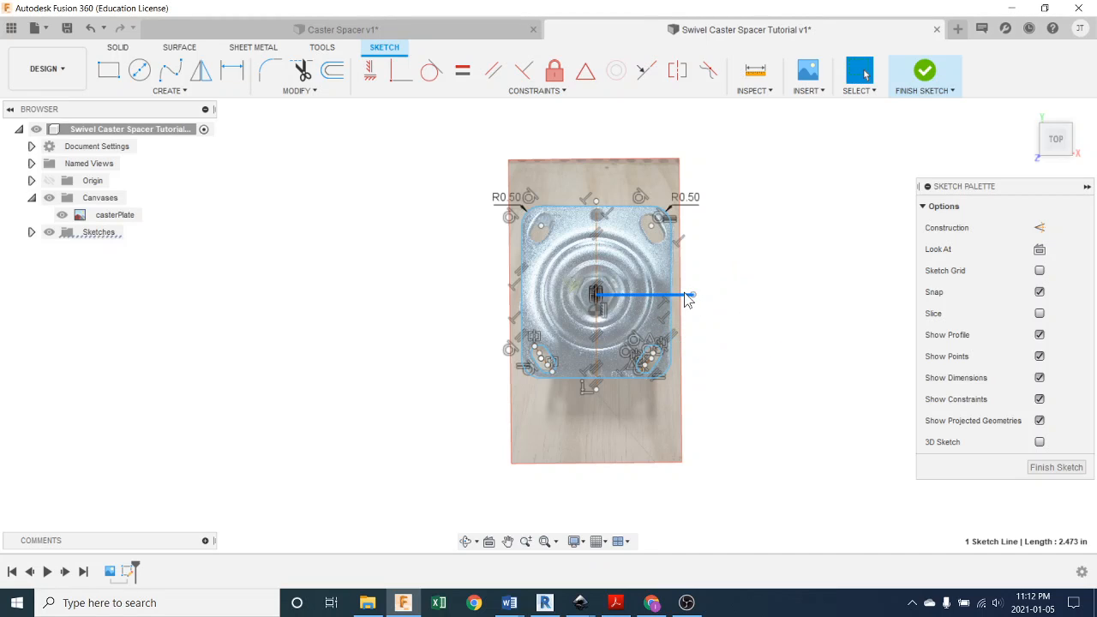
pyautogui.press('x')
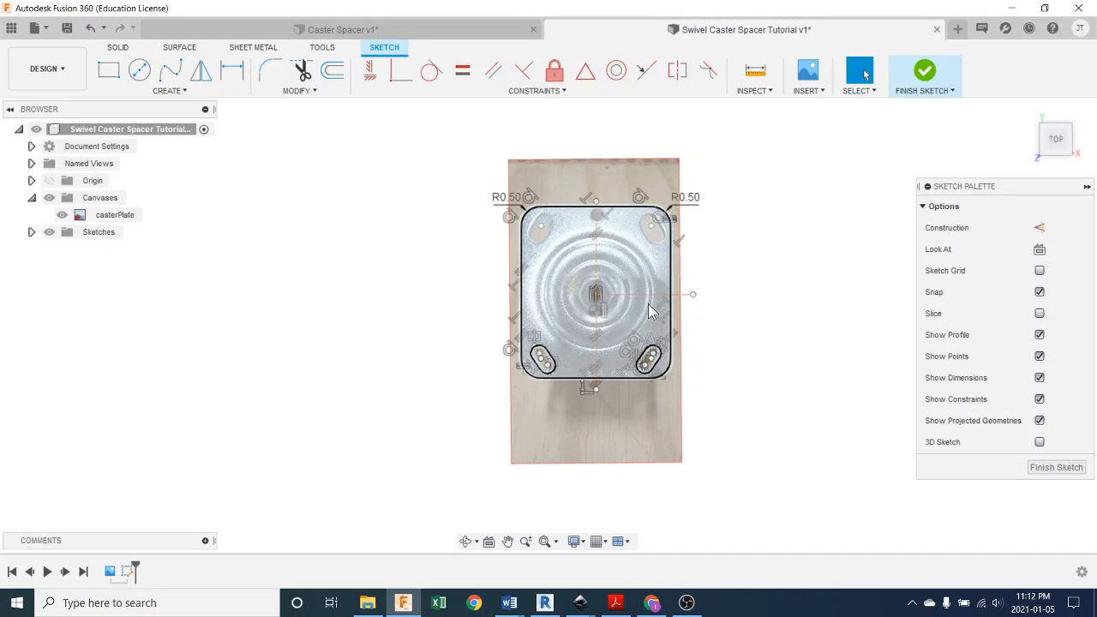
# Mirror both lower slots across the horizontal construction line onto the two upper mounting holes
pyautogui.scroll(4, 558, 377)
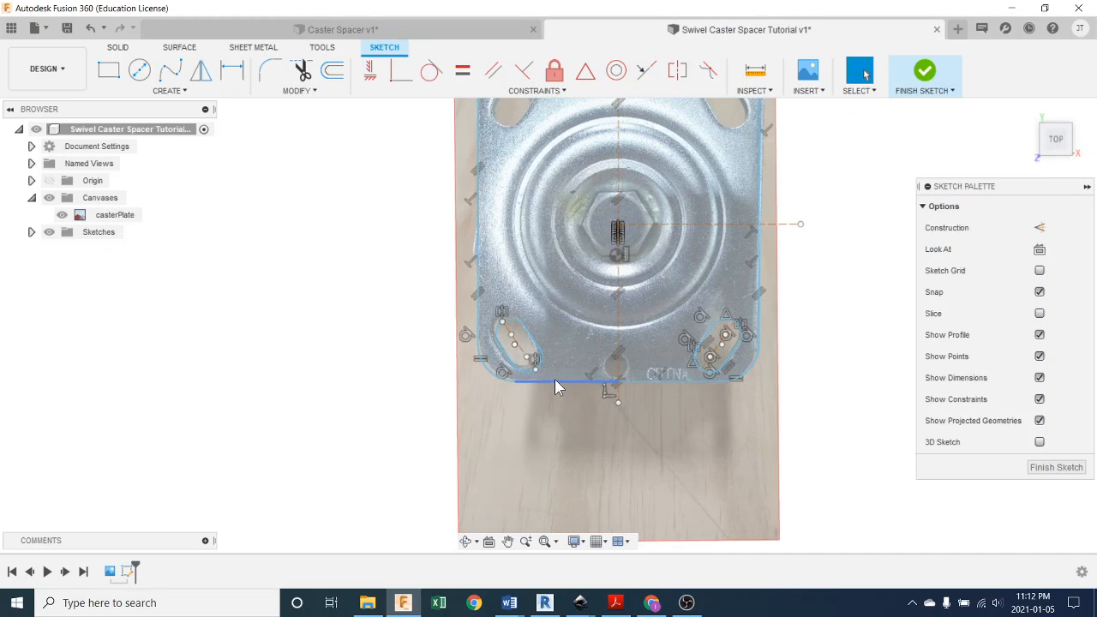
pyautogui.press('s')
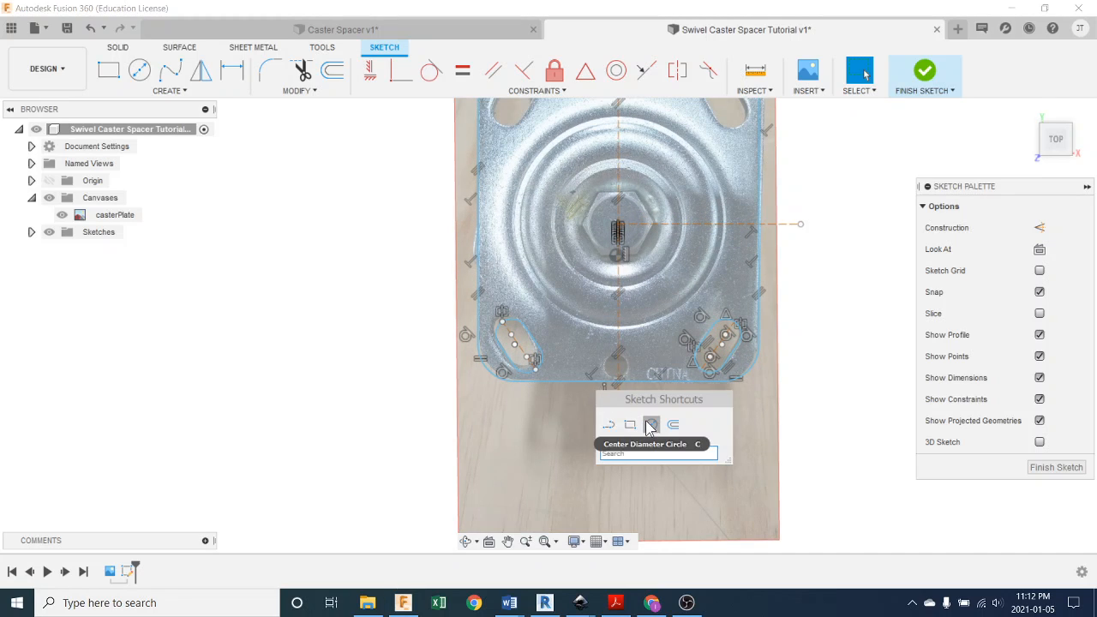
pyautogui.write('m')
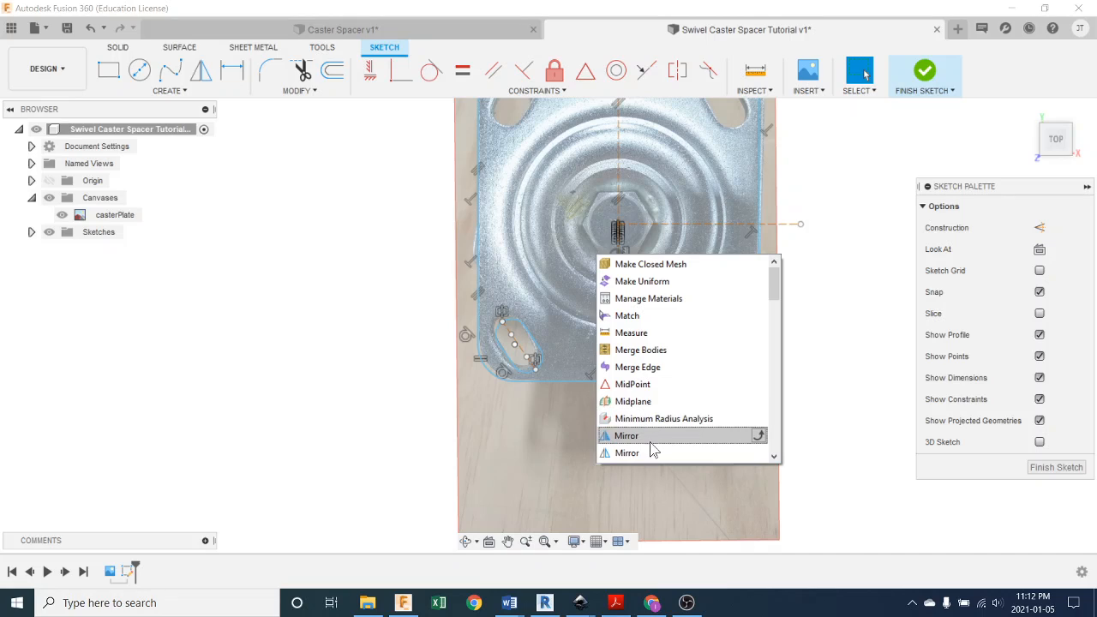
pyautogui.click(651, 447)
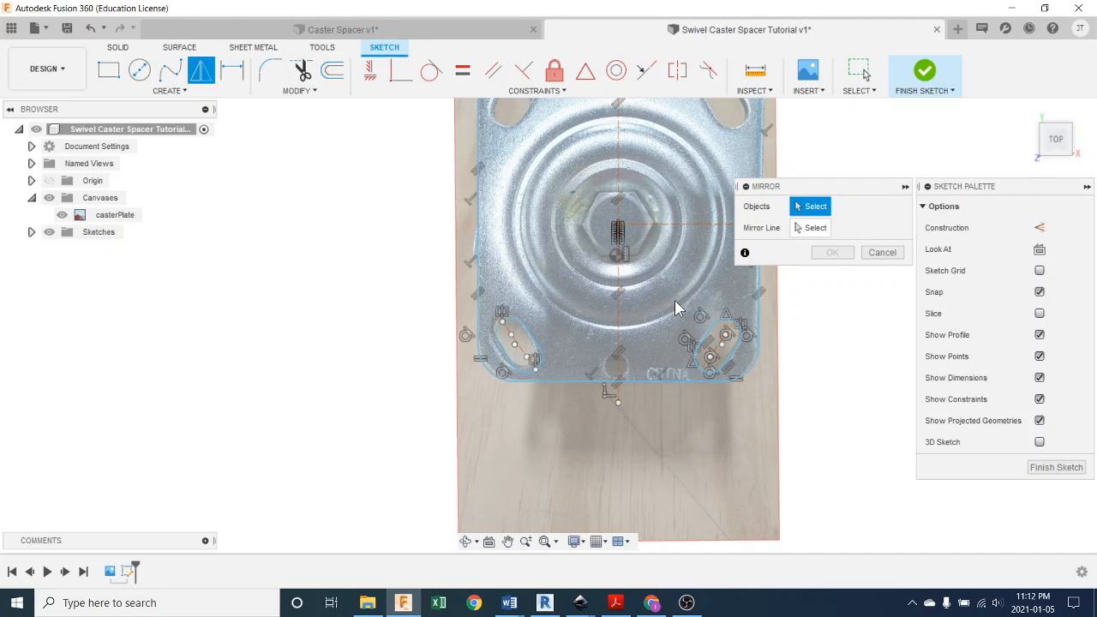
pyautogui.moveTo(675, 300); pyautogui.dragTo(746, 383)
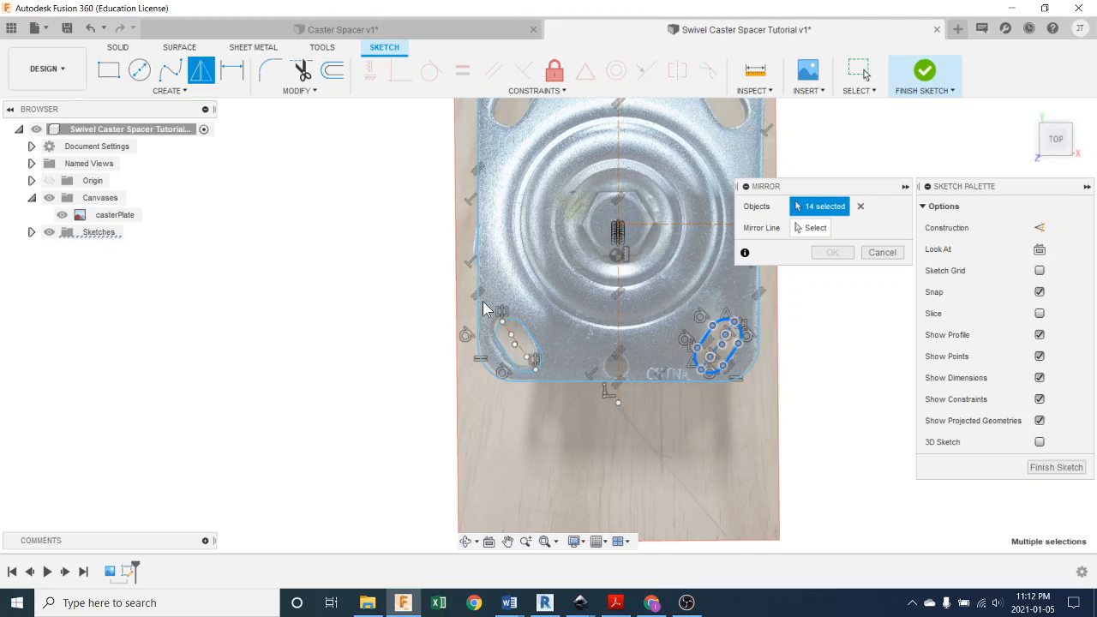
pyautogui.moveTo(483, 301); pyautogui.dragTo(557, 383)
pyautogui.click(794, 229)
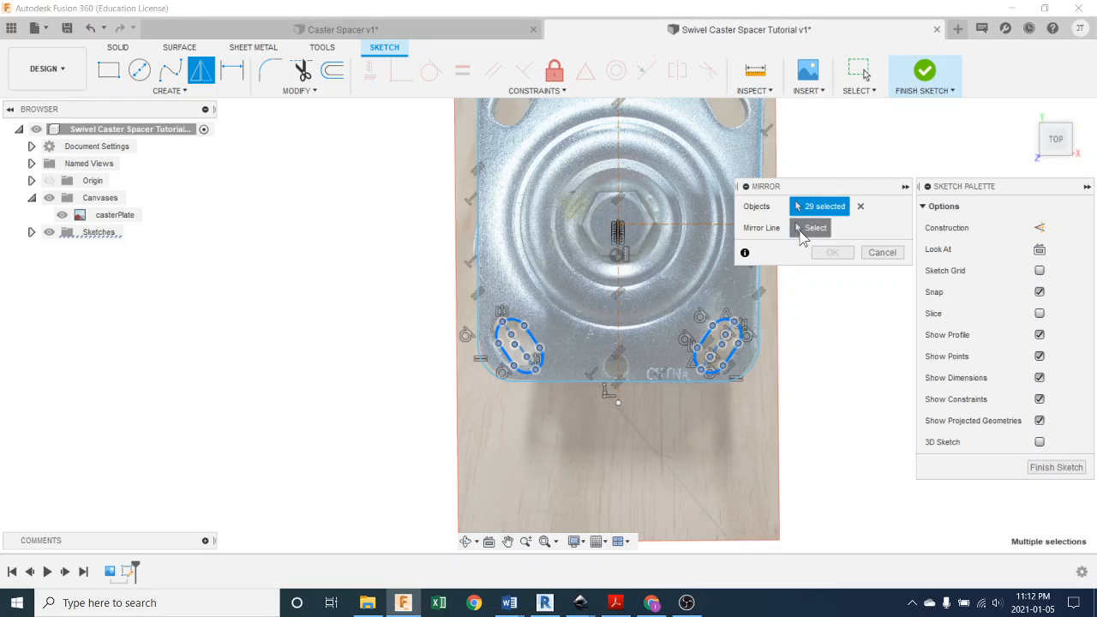
pyautogui.click(711, 226)
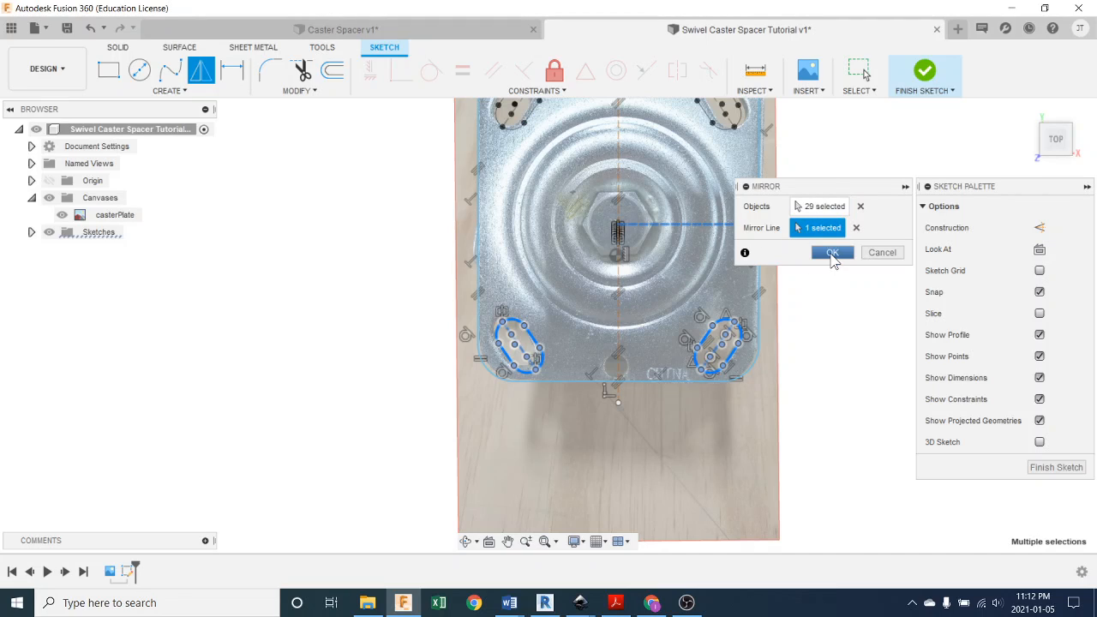
pyautogui.click(828, 252)
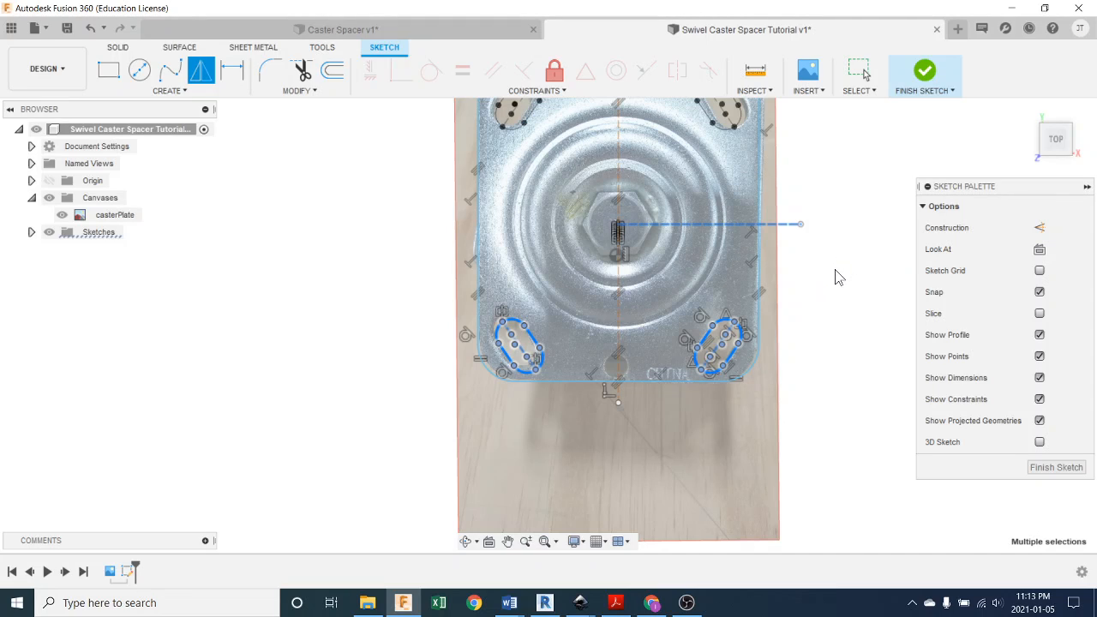
pyautogui.press('Escape')
# Hide the casterPlate reference image to leave only the sketch geometry on display
pyautogui.scroll(-1, 841, 275)
pyautogui.moveTo(845, 272); pyautogui.dragTo(797, 331, button='middle')
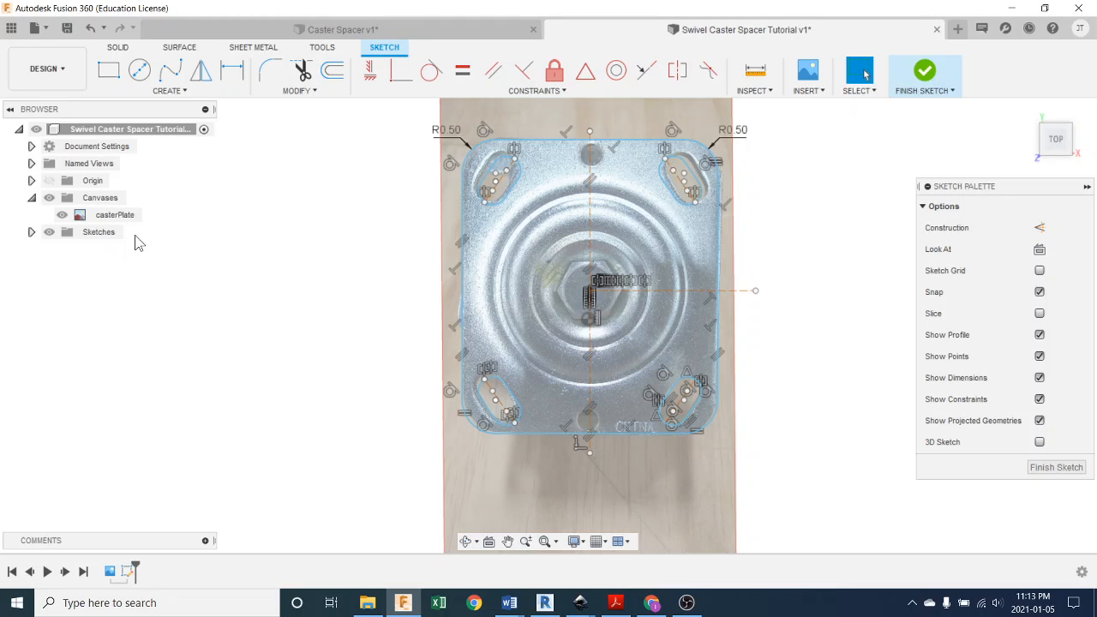
pyautogui.click(68, 217)
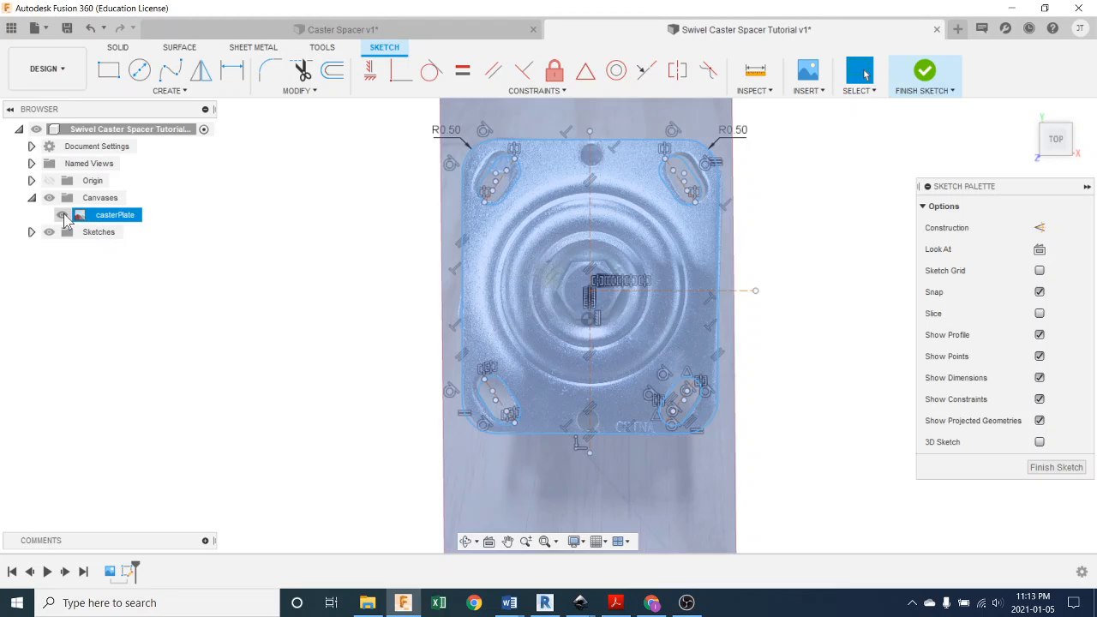
pyautogui.click(62, 216)
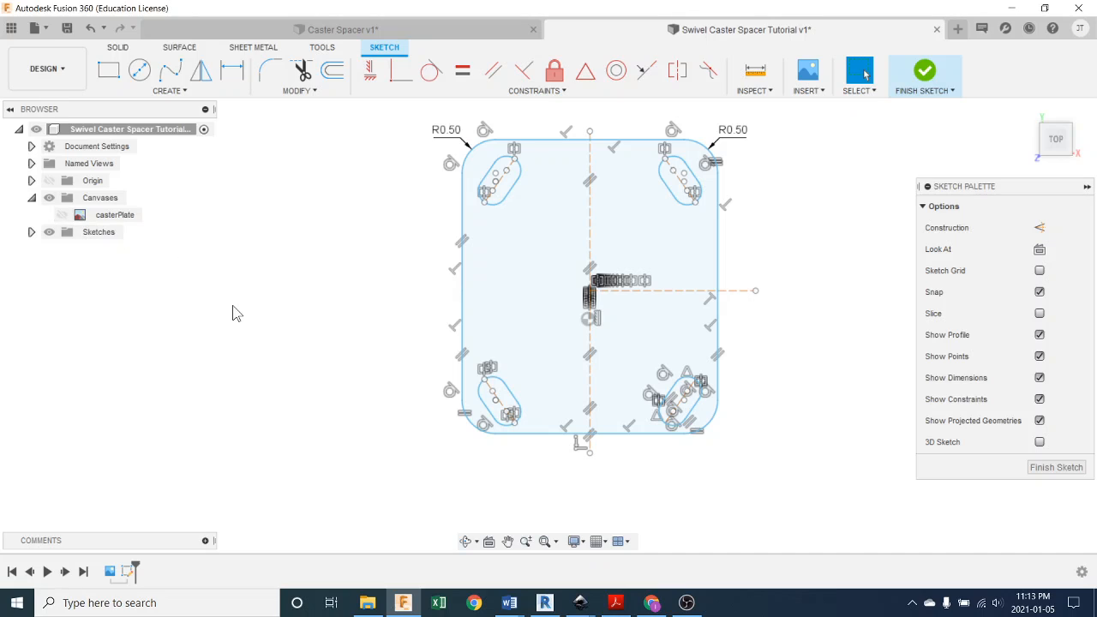
# Extrude the rounded plate profile around the four slots by 0.25 in as a new body
pyautogui.click(525, 300)
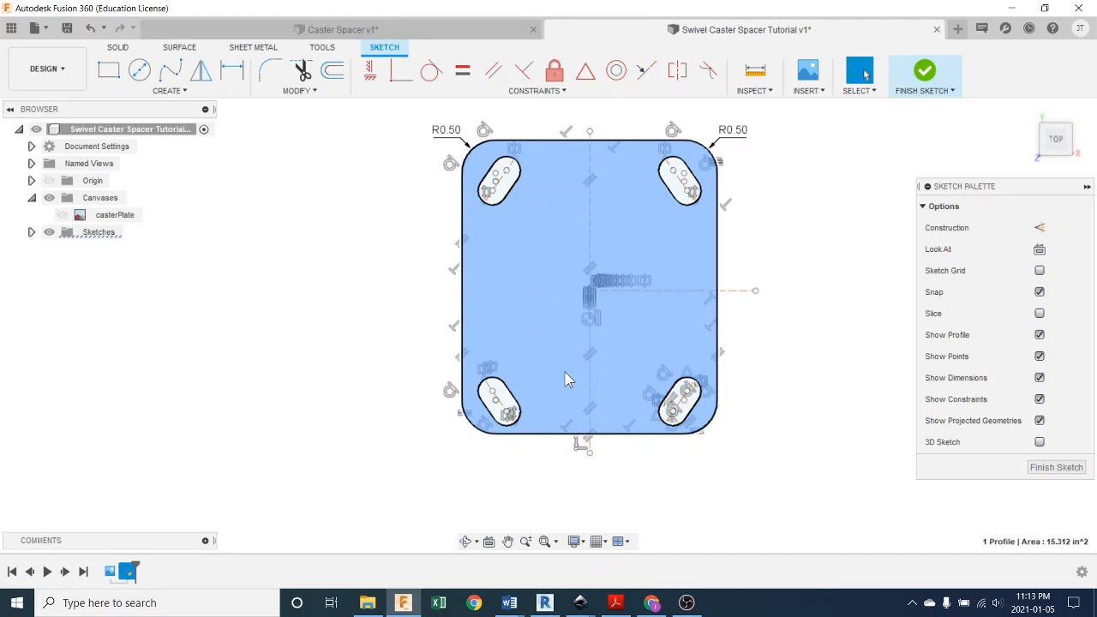
pyautogui.press('e')
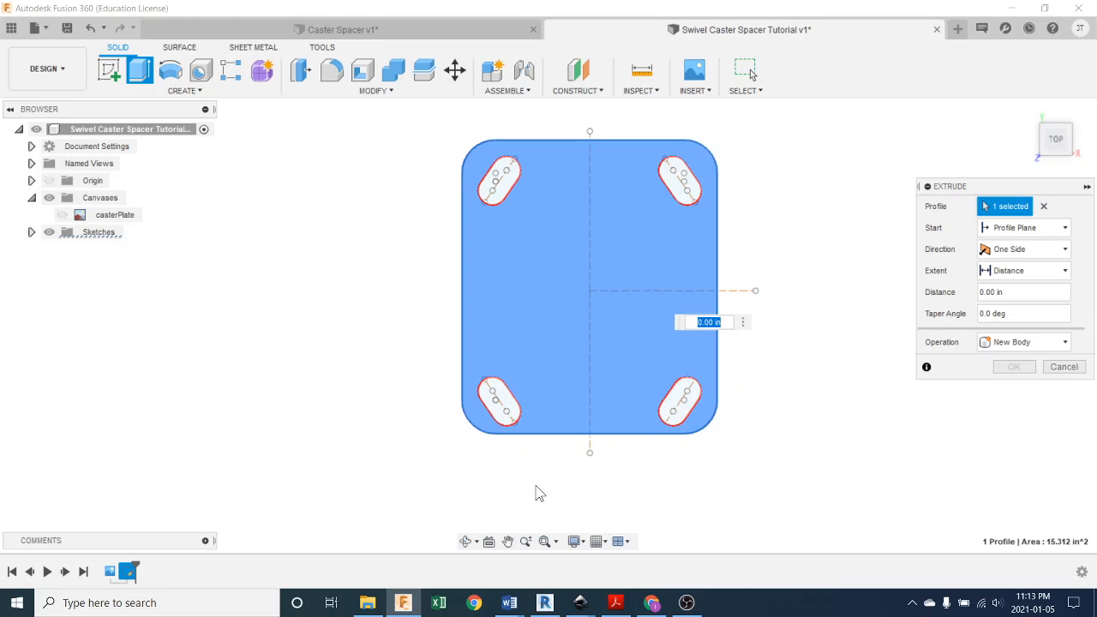
pyautogui.keyDown('shift'); pyautogui.moveTo(534, 506); pyautogui.dragTo(598, 283, button='middle'); pyautogui.keyUp('shift')
pyautogui.moveTo(597, 273); pyautogui.dragTo(605, 328)
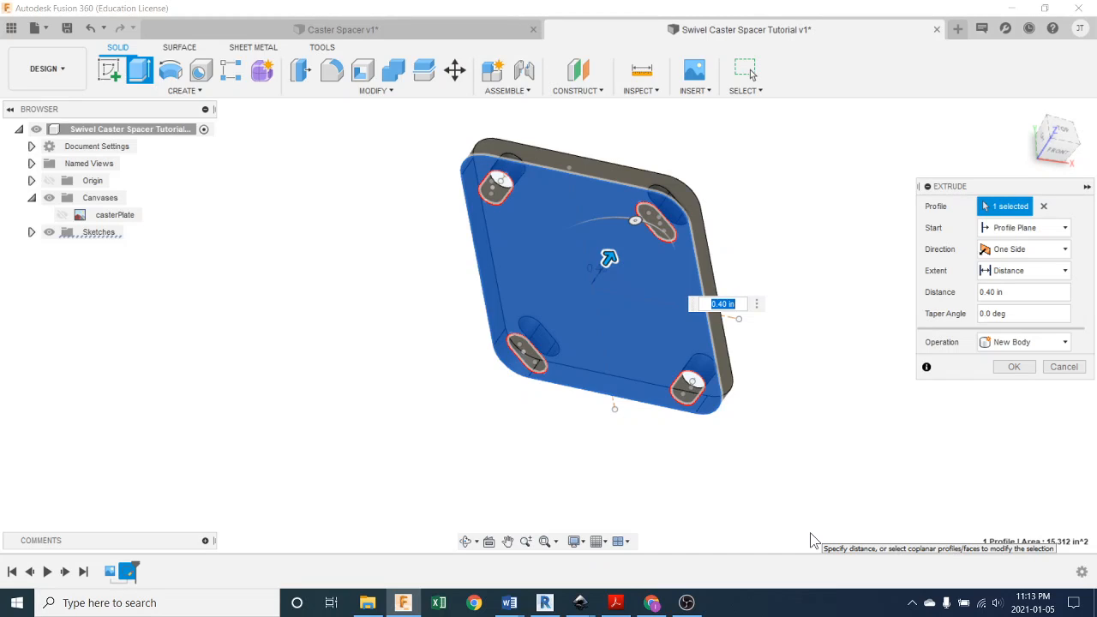
pyautogui.press('BackSpace')
pyautogui.write('.25')
pyautogui.press('Return')
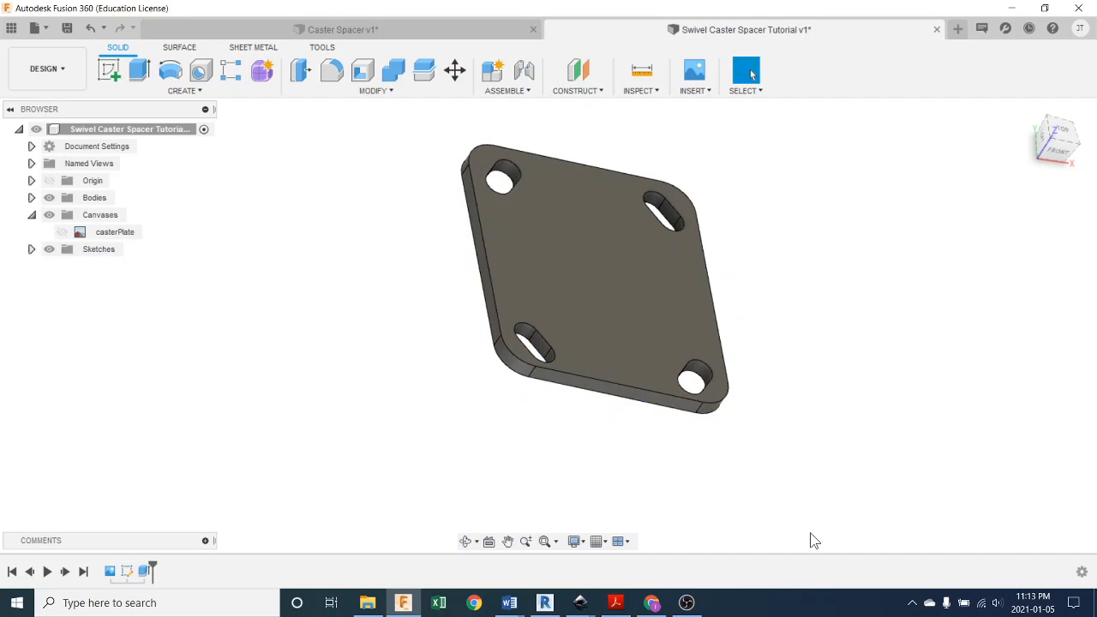
pyautogui.keyDown('shift'); pyautogui.moveTo(796, 429); pyautogui.dragTo(744, 498, button='middle'); pyautogui.keyUp('shift')
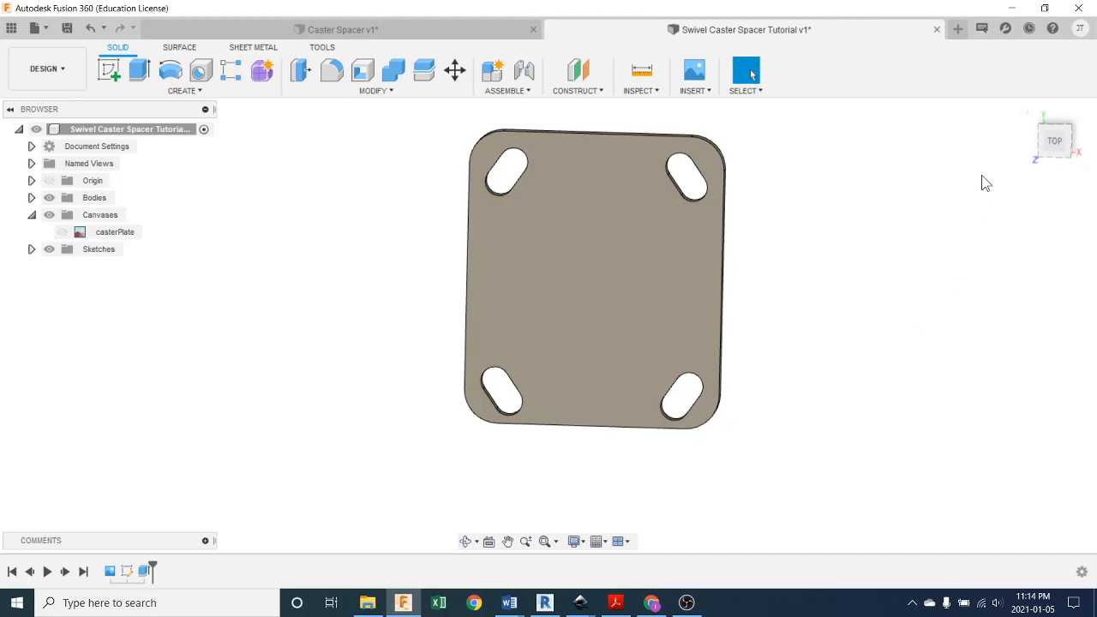
pyautogui.click(1056, 143)
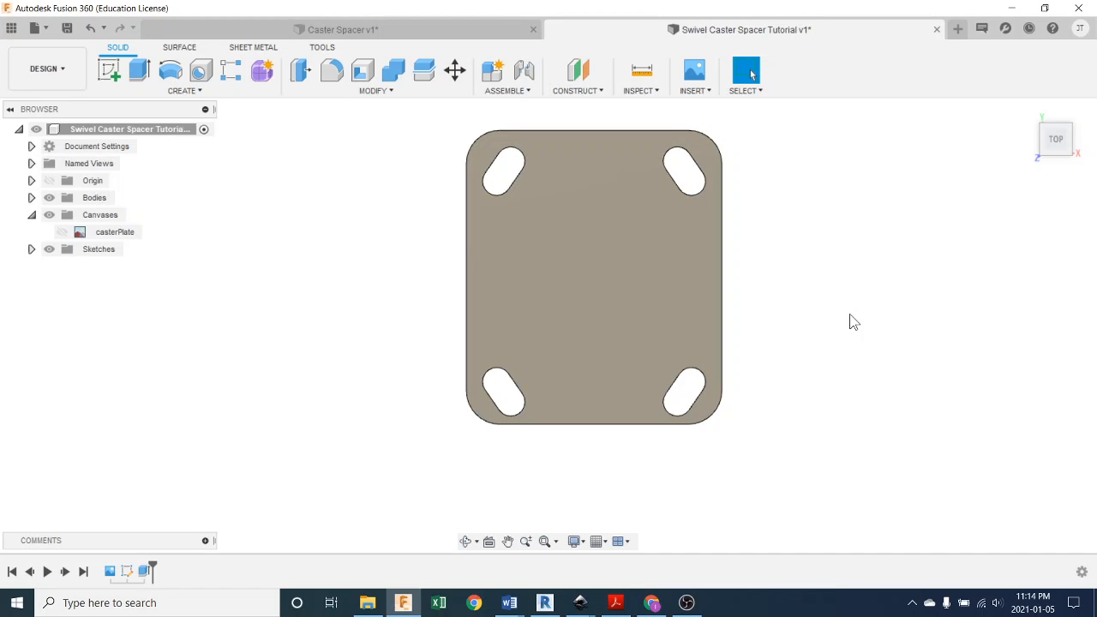
pyautogui.keyDown('shift'); pyautogui.moveTo(828, 351); pyautogui.dragTo(849, 314, button='middle'); pyautogui.keyUp('shift')
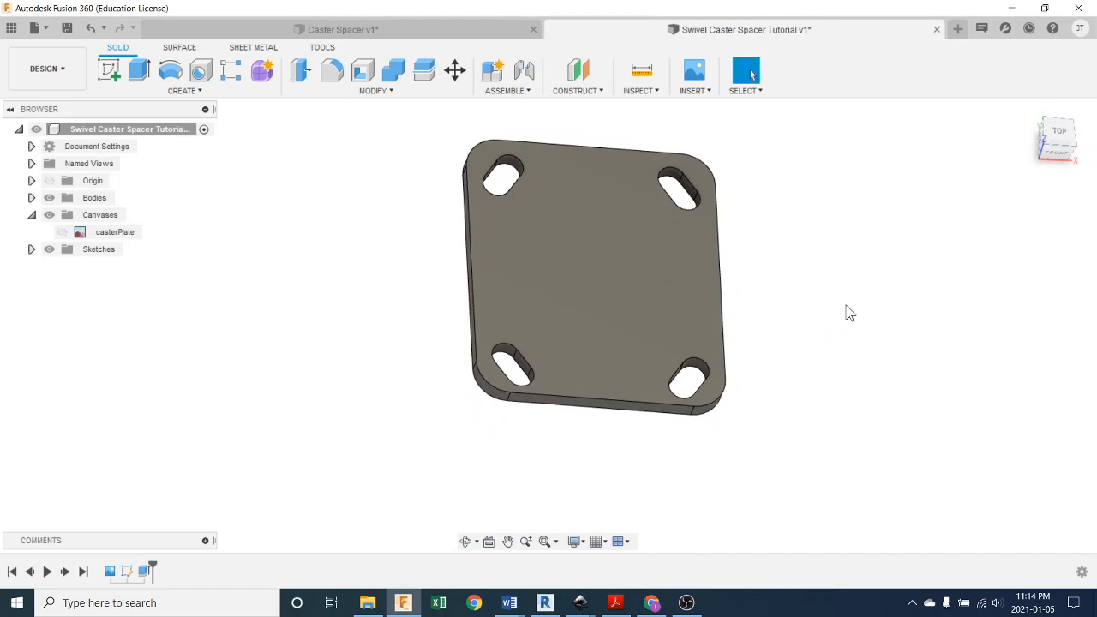